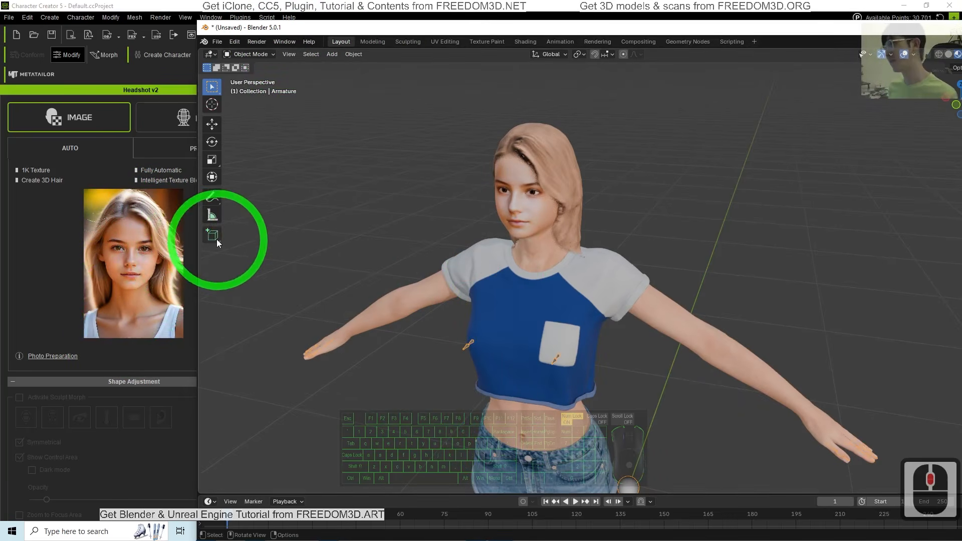
Display the character's armature in front of its meshes so the face and body bones show
middle_drag(652, 271, 667, 35)
drag(667, 36, 521, 2)
scroll(501, 306, down, 4)
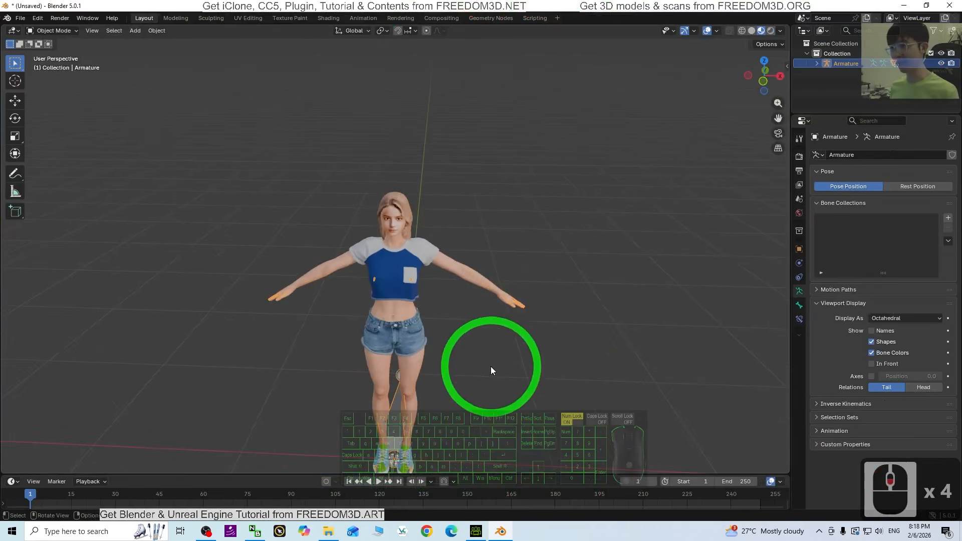
shift+middle_drag(491, 365, 458, 269)
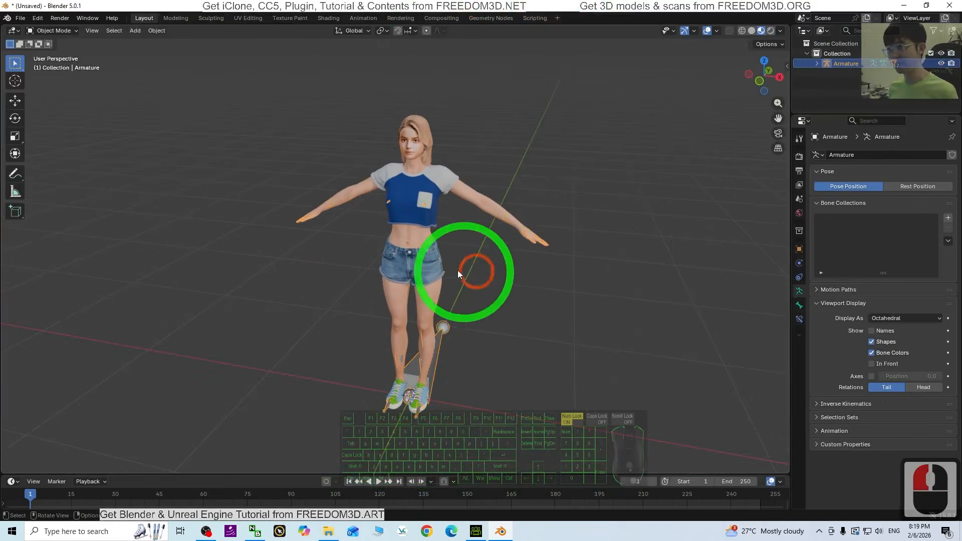
scroll(489, 247, up, 3)
shift+middle_drag(573, 217, 564, 309)
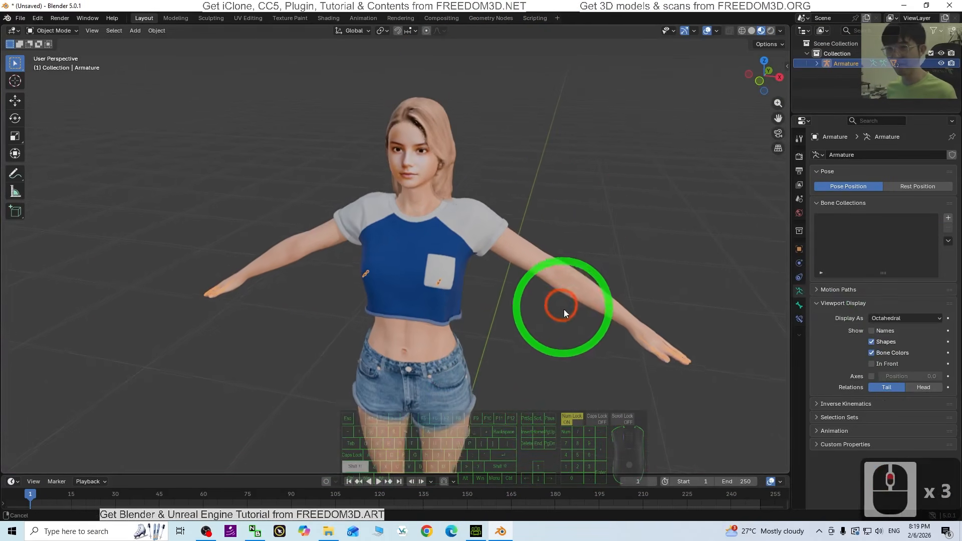
shift+click(878, 364)
scroll(442, 154, up, 3)
shift+middle_drag(554, 112, 554, 244)
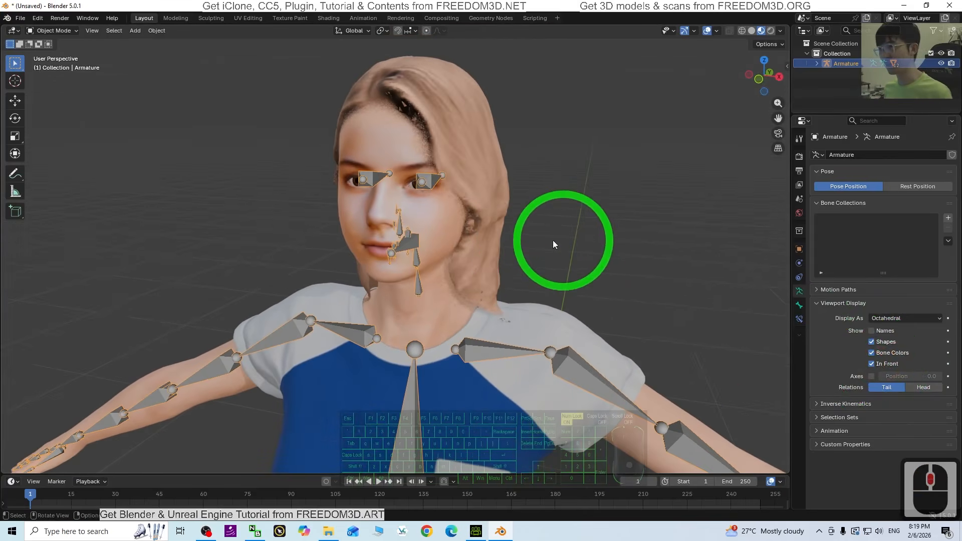
Select the character's body mesh and test its facial shape keys such as V_Open_0 and V_Tight_O_0
click(431, 214)
shift+middle_drag(611, 228, 709, 230)
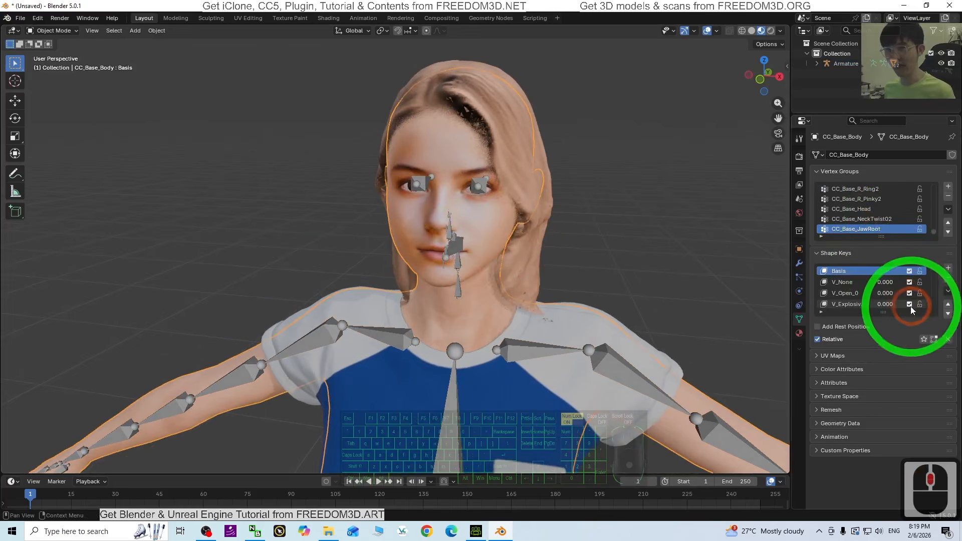
drag(883, 294, 800, 298)
scroll(876, 300, down, 2)
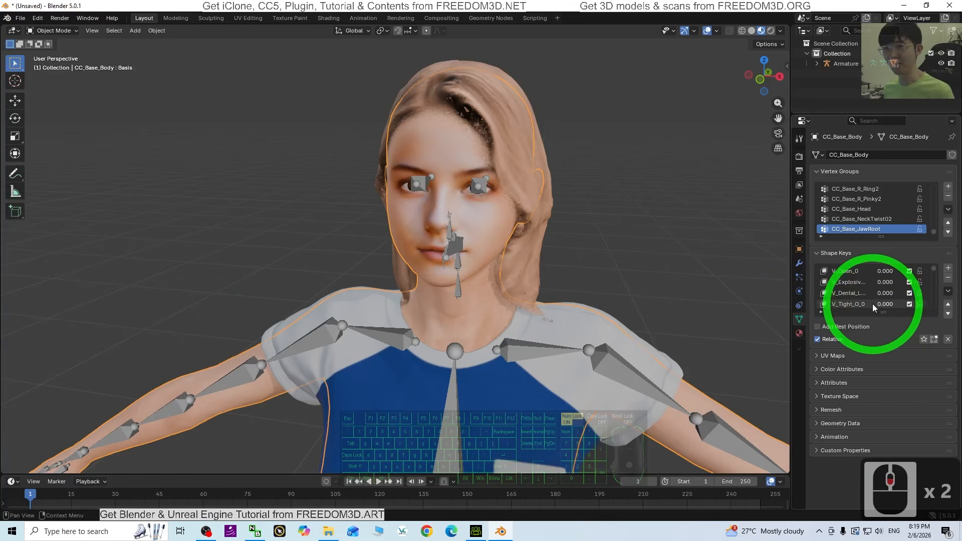
drag(880, 303, 823, 300)
Select the armature and examine the bone rig along the head, torso, arms and legs
scroll(595, 234, down, 2)
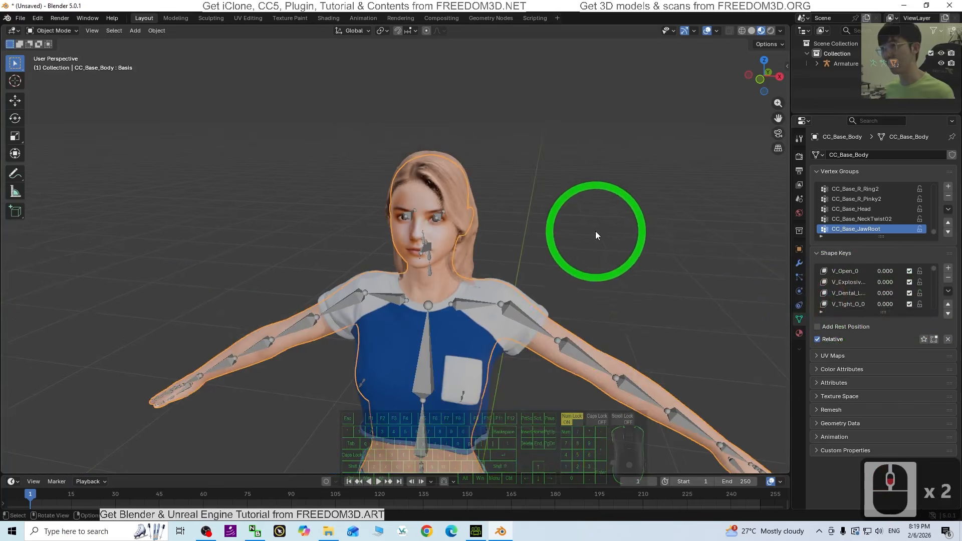
click(517, 313)
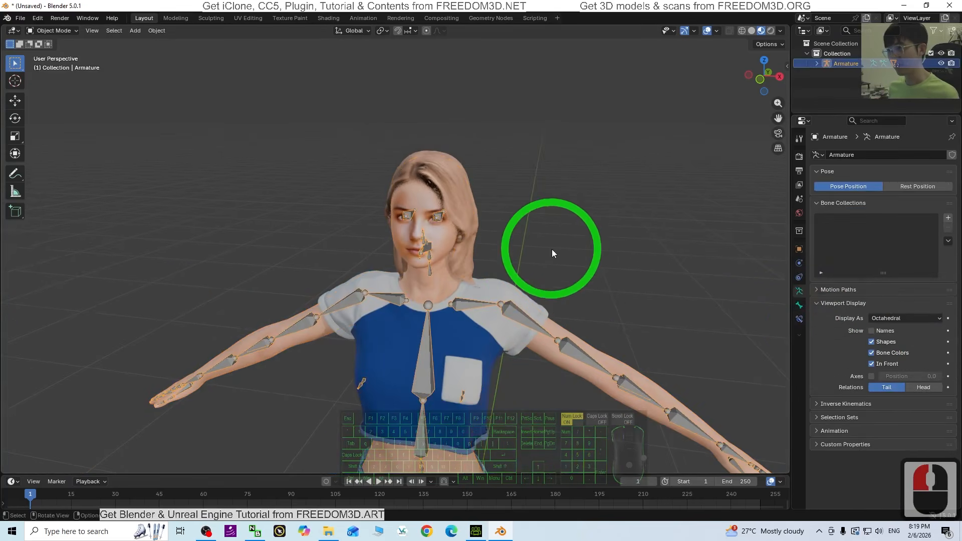
middle_drag(552, 249, 425, 374)
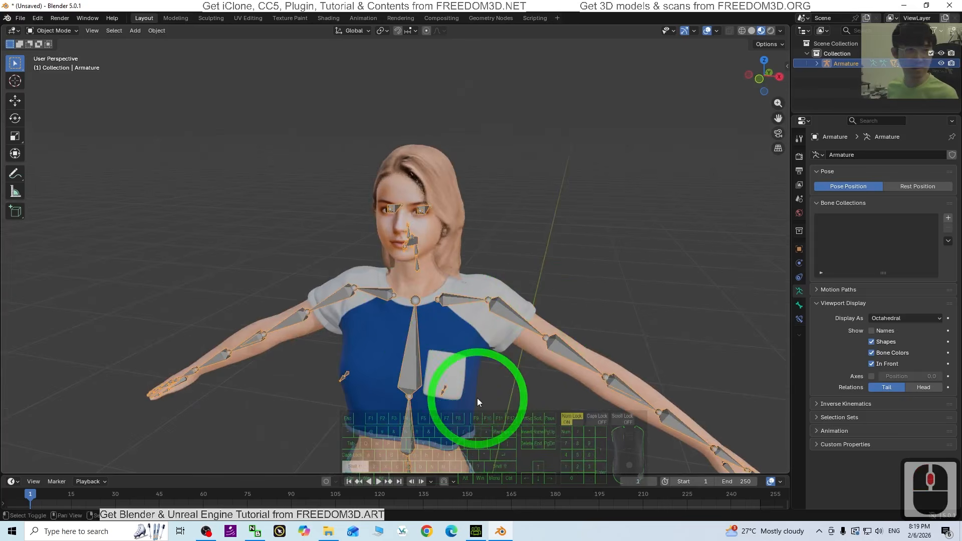
shift+middle_drag(477, 399, 480, 309)
shift+middle_drag(552, 176, 541, 303)
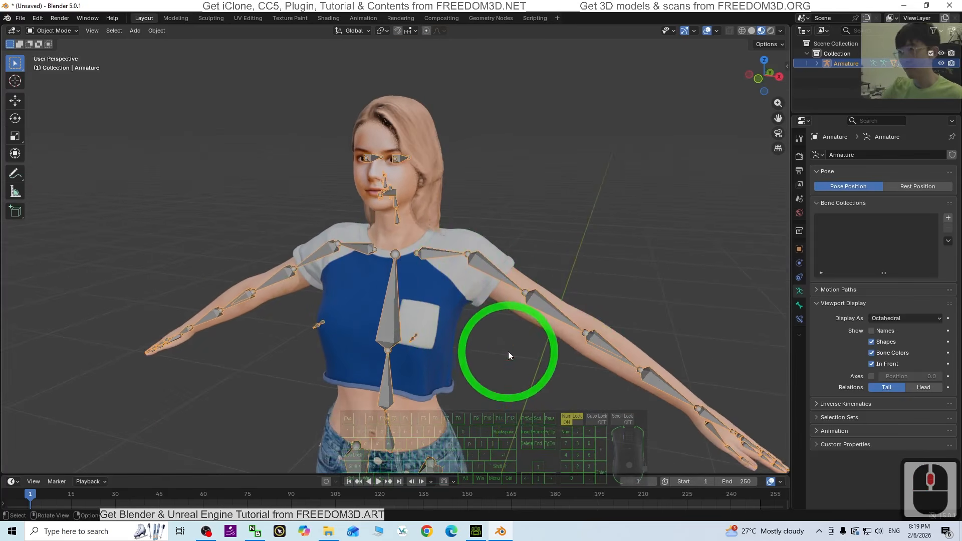
scroll(501, 349, down, 7)
scroll(496, 351, up, 5)
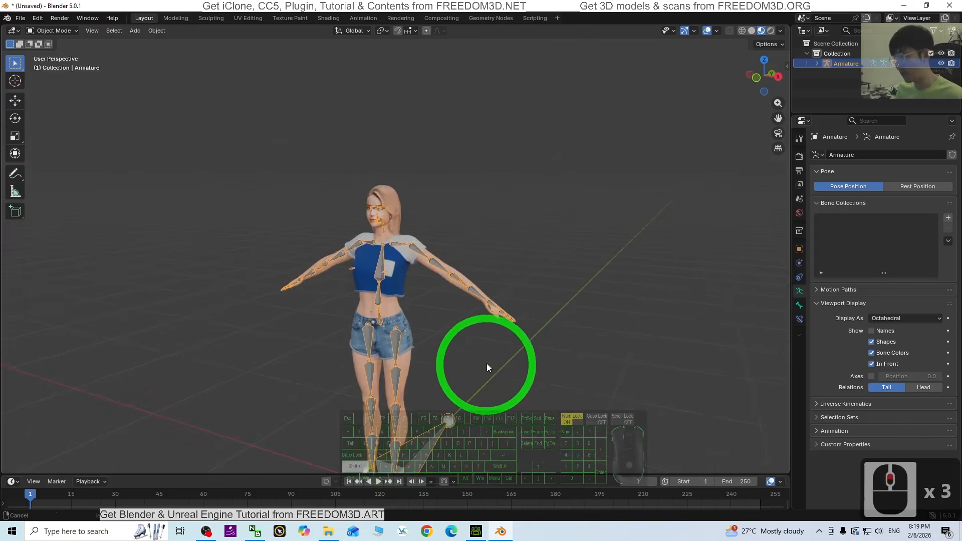
shift+middle_drag(487, 364, 560, 316)
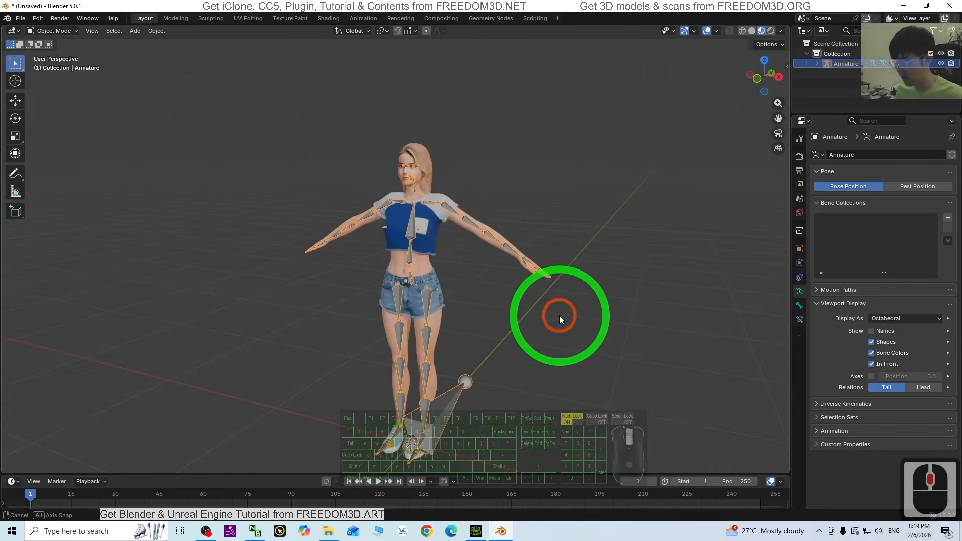
Compare the Blender character with the source photo in Character Creator, then examine the character's upper body up close
double_click(528, 4)
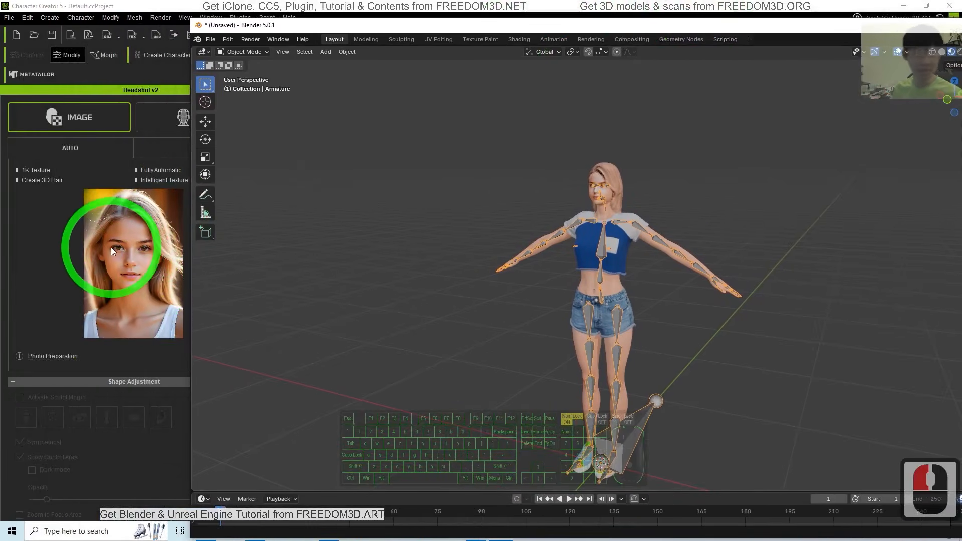
drag(444, 25, 471, 3)
scroll(538, 154, up, 5)
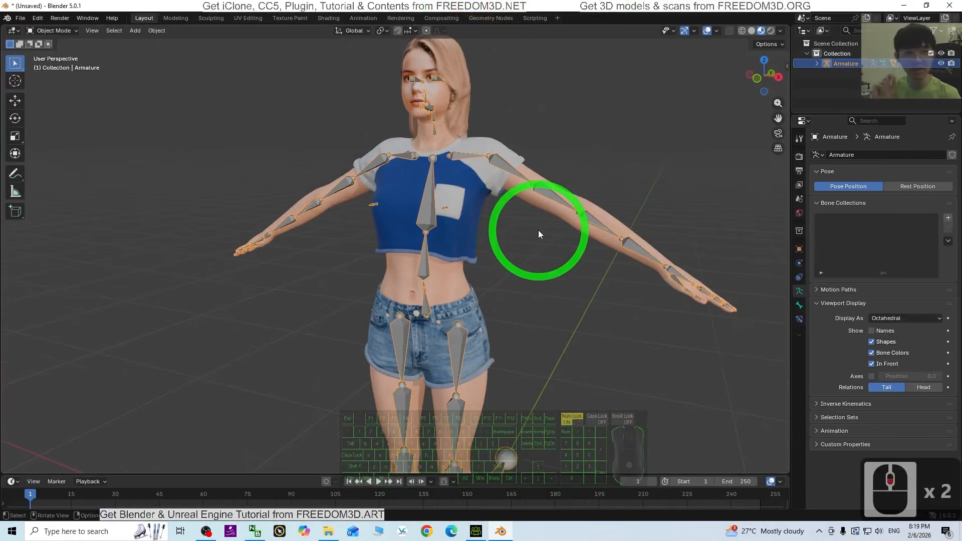
middle_drag(552, 209, 579, 285)
scroll(583, 142, up, 2)
scroll(582, 162, down, 1)
shift+middle_drag(582, 163, 555, 301)
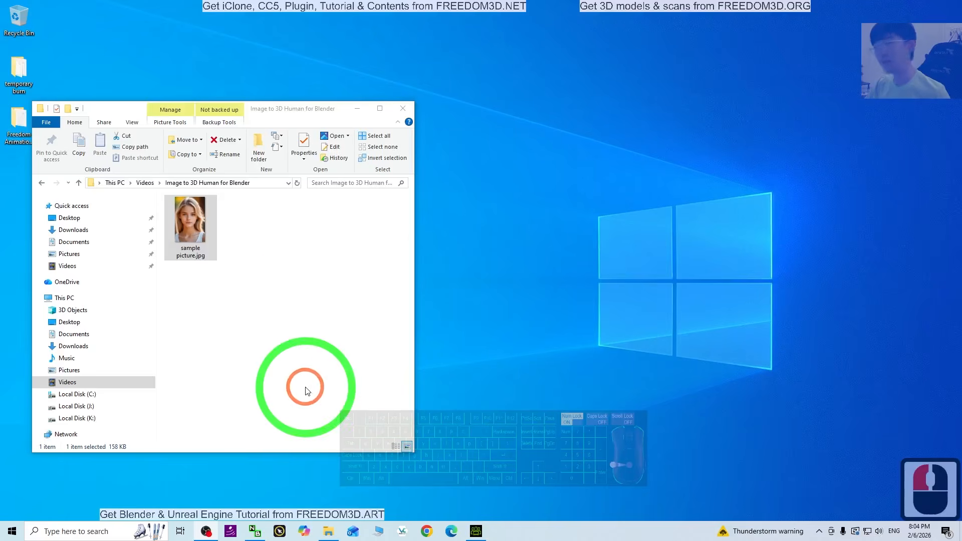
Open sample picture.jpg from the Image to 3D Human for Blender folder and examine the face
click(276, 303)
click(217, 228)
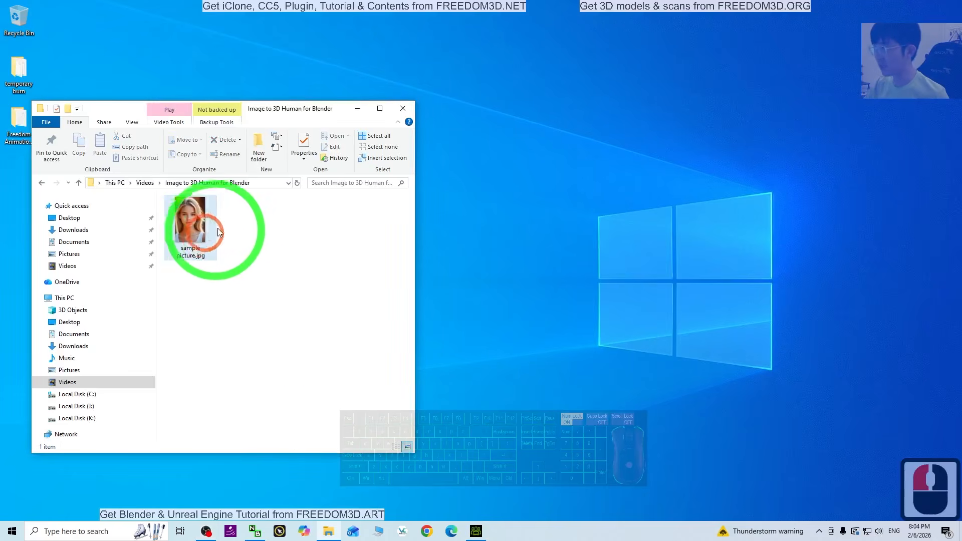
double_click(185, 227)
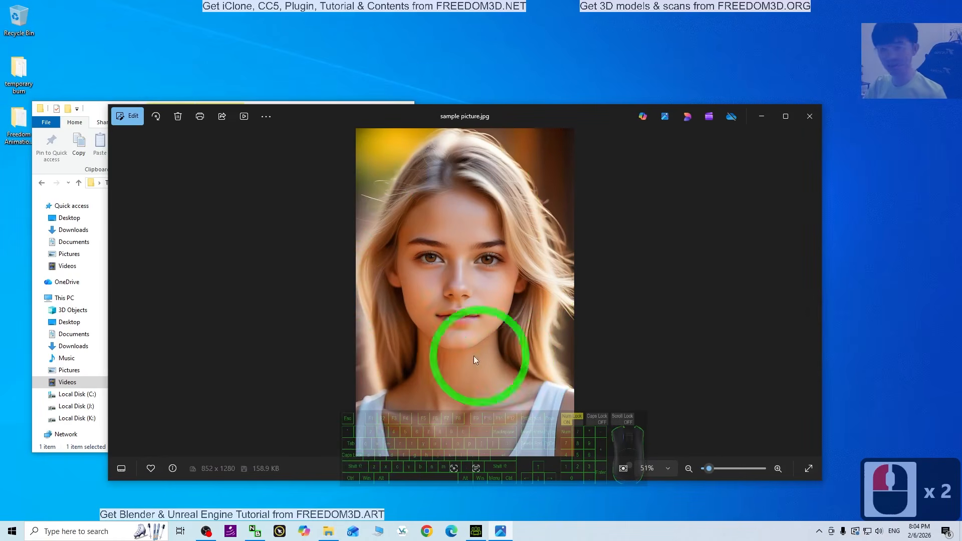
scroll(473, 356, up, 3)
scroll(585, 242, down, 2)
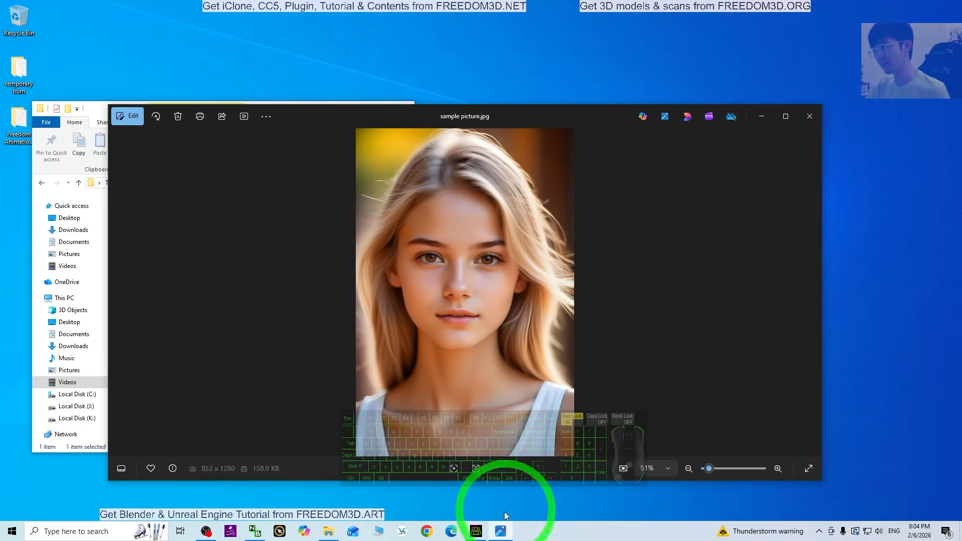
Switch to Character Creator and open the Headshot 2 plugin
click(475, 529)
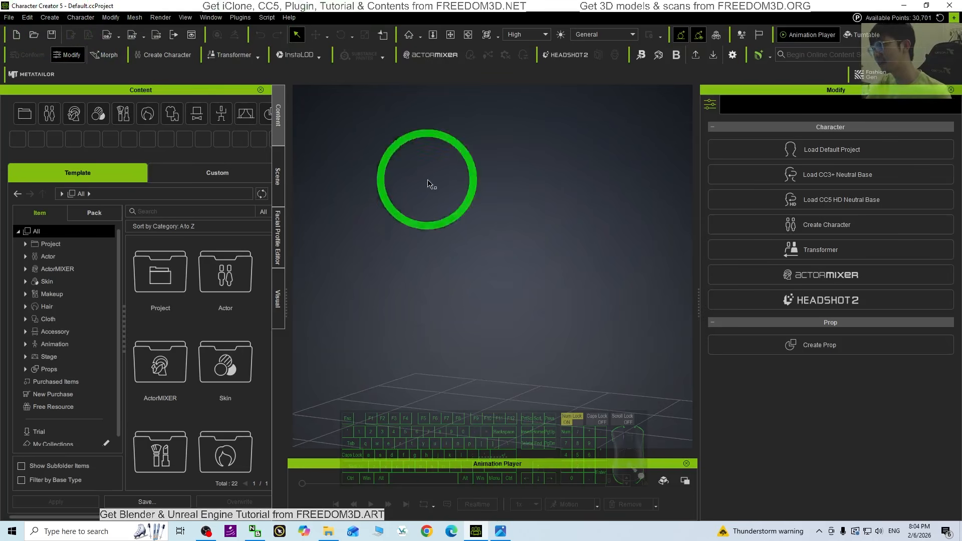
click(569, 56)
click(570, 56)
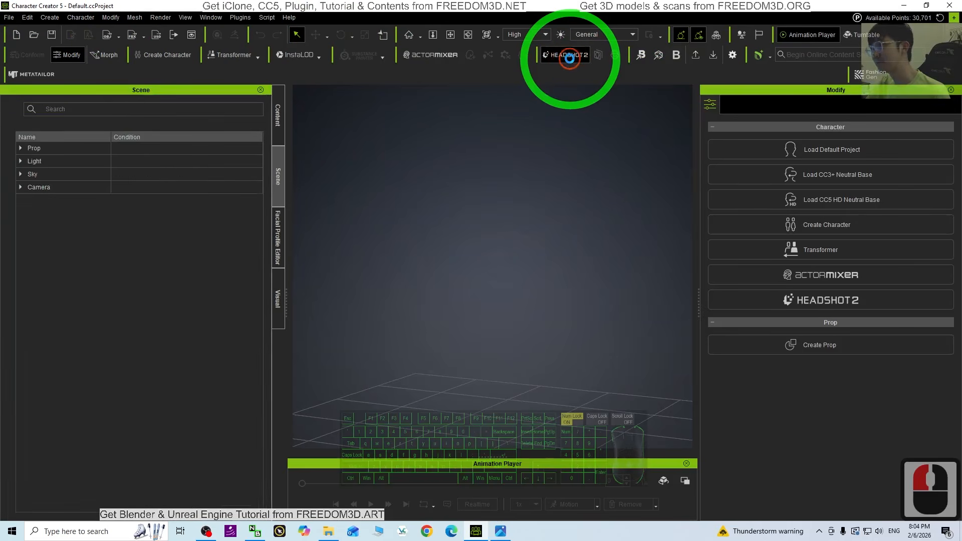
click(569, 57)
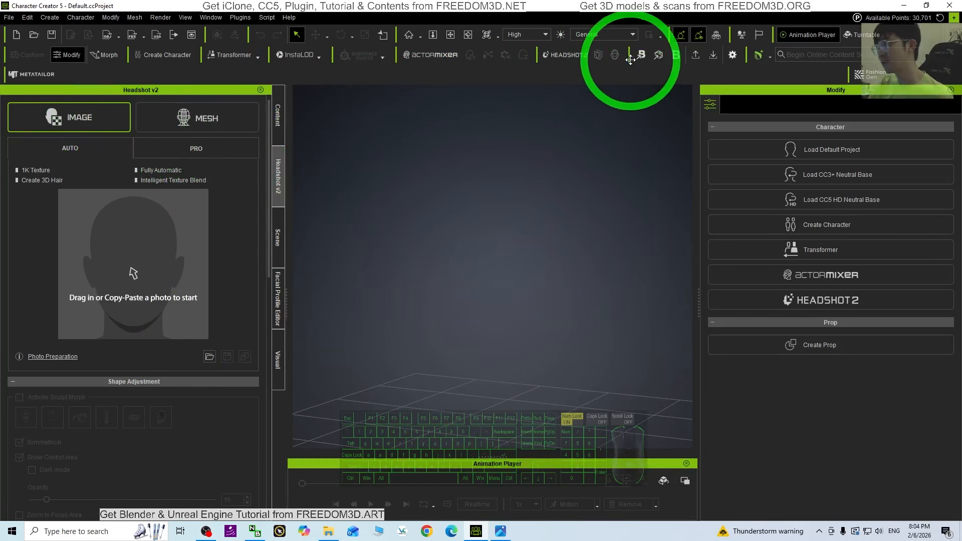
click(572, 56)
click(572, 56)
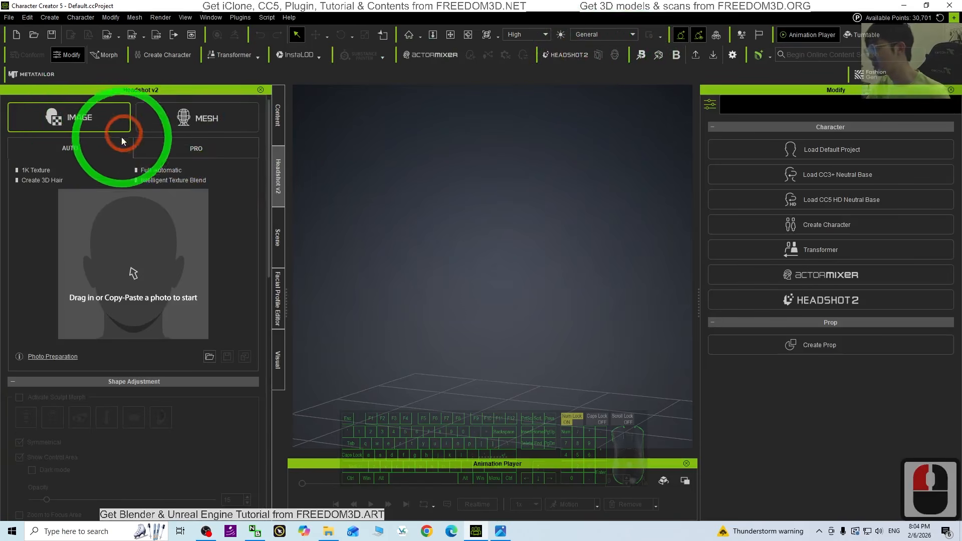
Set Headshot to image-based head generation in Auto mode
click(160, 149)
click(97, 149)
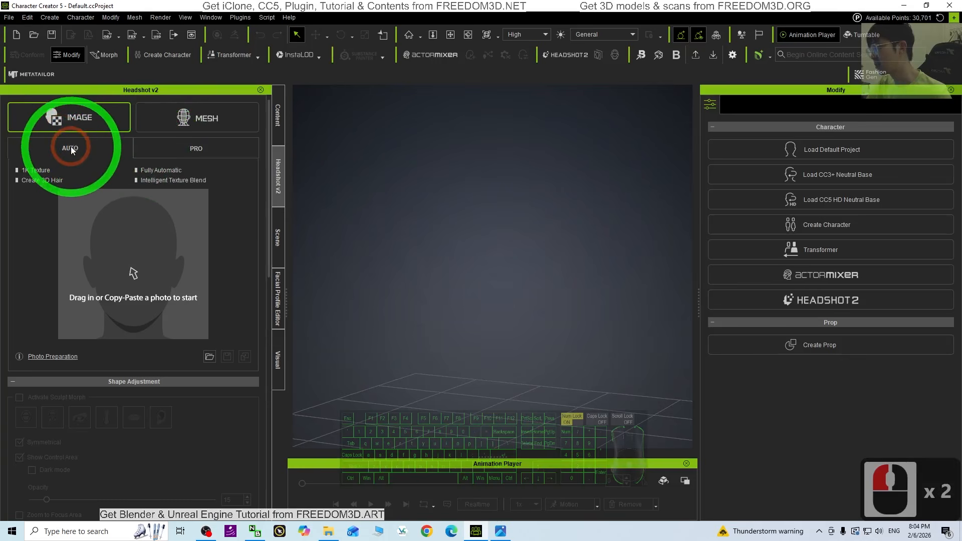
click(71, 148)
key(F11)
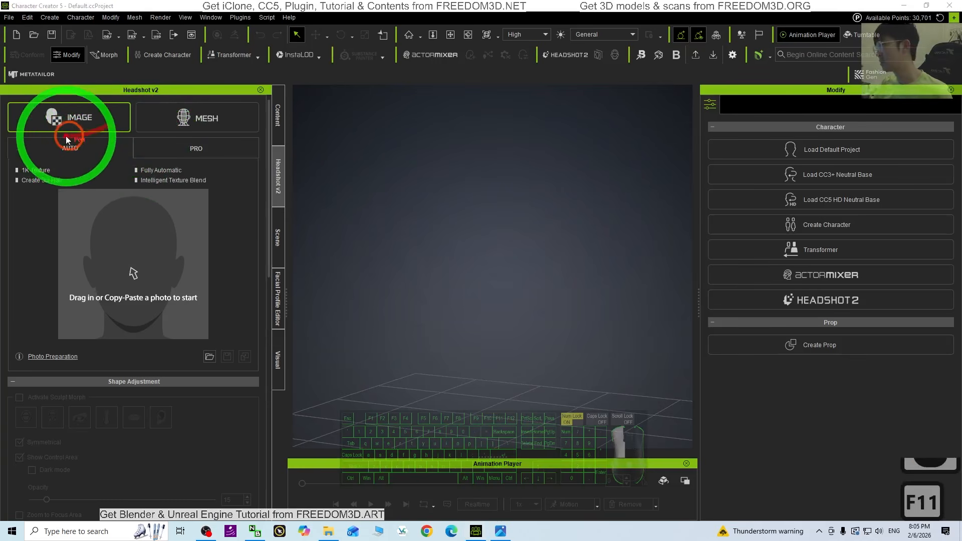
drag(38, 111, 107, 124)
mouse_move(91, 157)
mouse_down()
mouse_move(42, 142)
mouse_move(96, 153)
mouse_up()
key(F11)
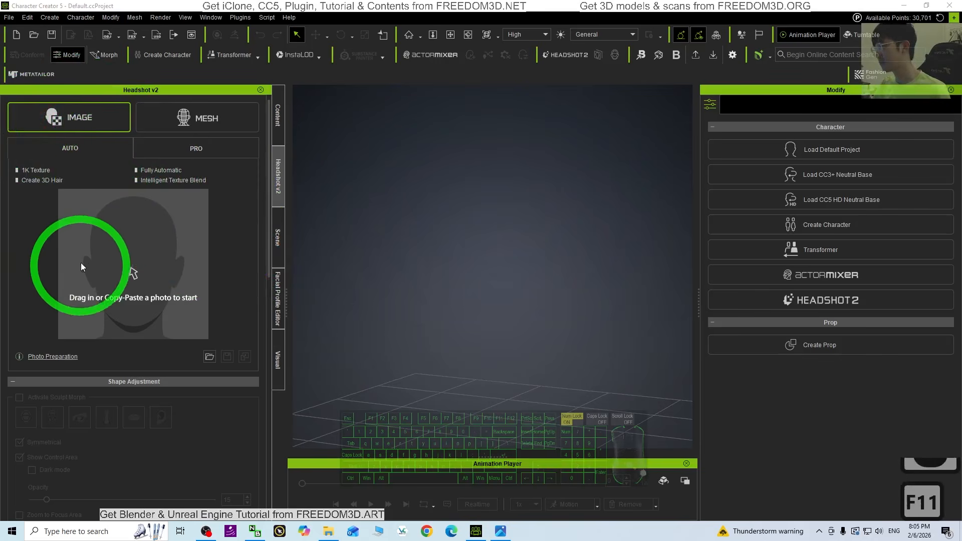
Move the Character Creator window aside and close the photo preview to expose the folder holding sample picture.jpg
drag(271, 5, 496, 41)
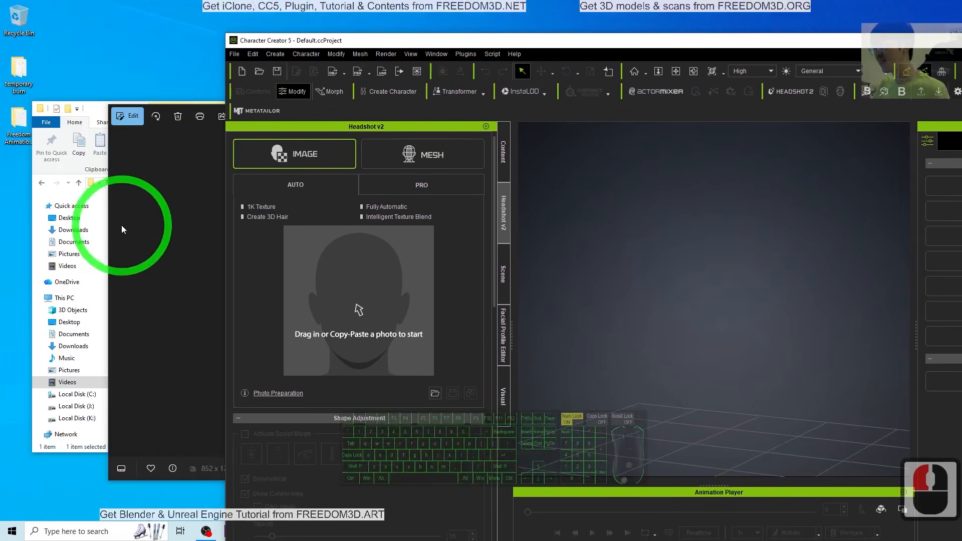
click(157, 207)
click(923, 124)
click(810, 118)
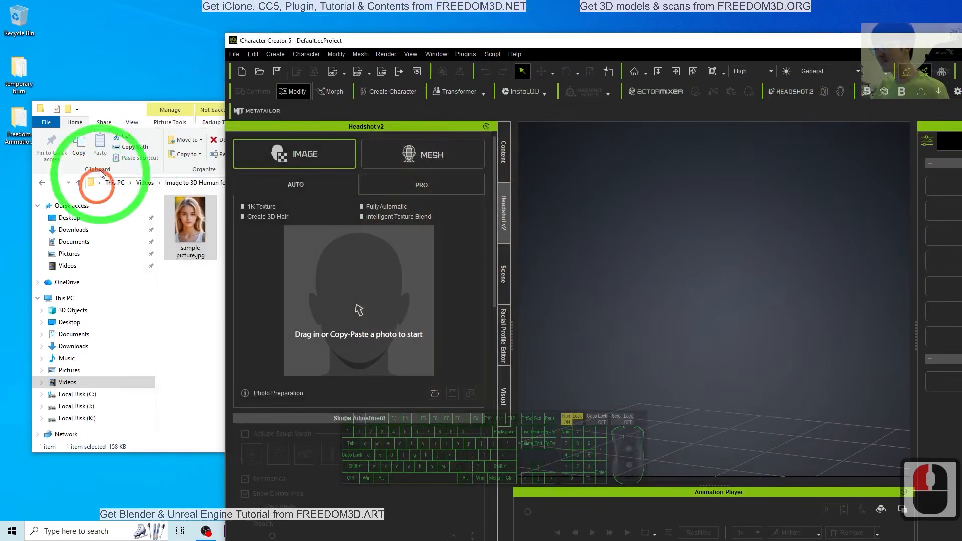
Load sample picture.jpg into Headshot and generate a character from it with the Female body type
click(190, 236)
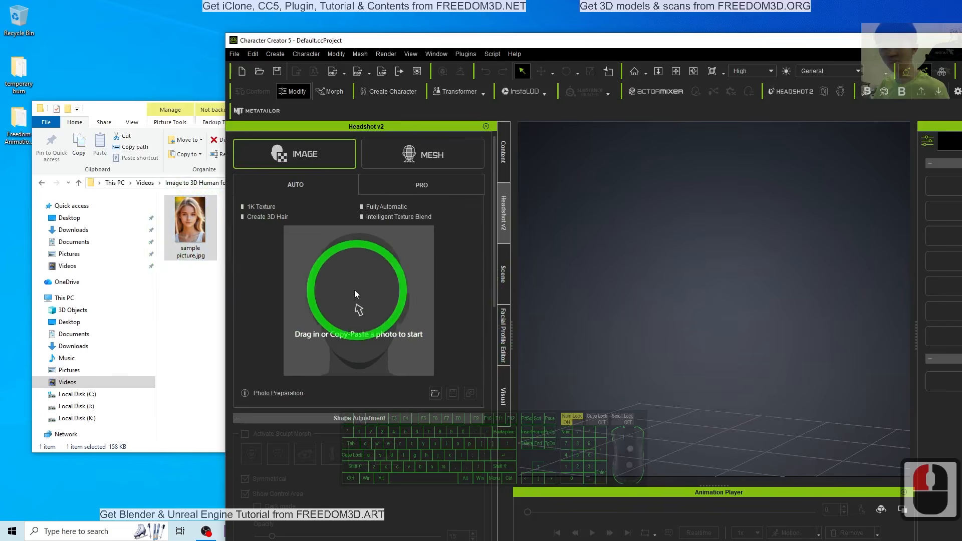
drag(177, 245, 345, 286)
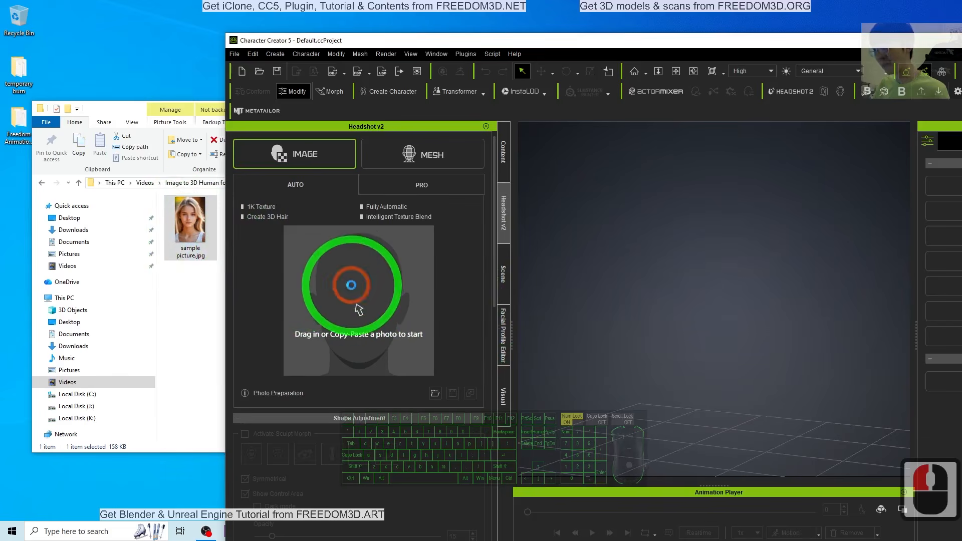
click(788, 232)
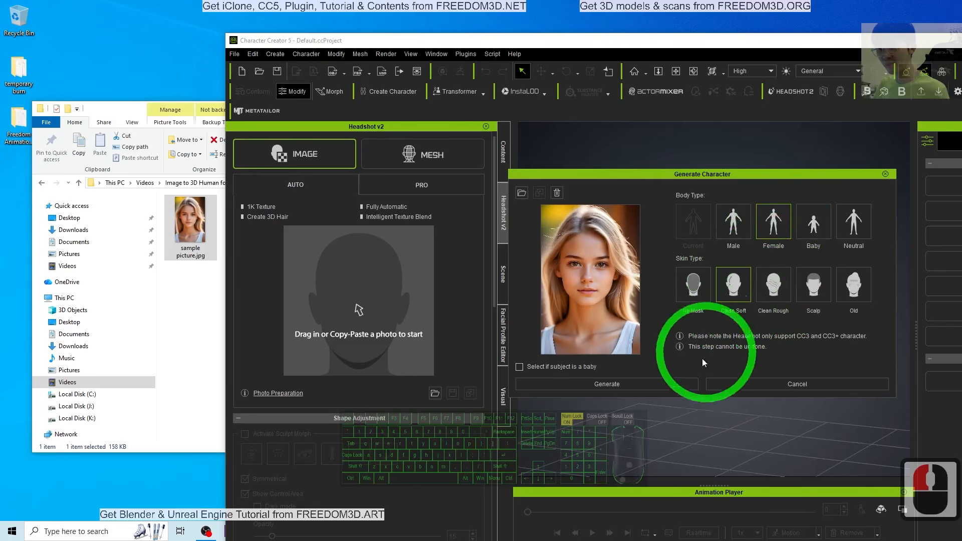
click(625, 385)
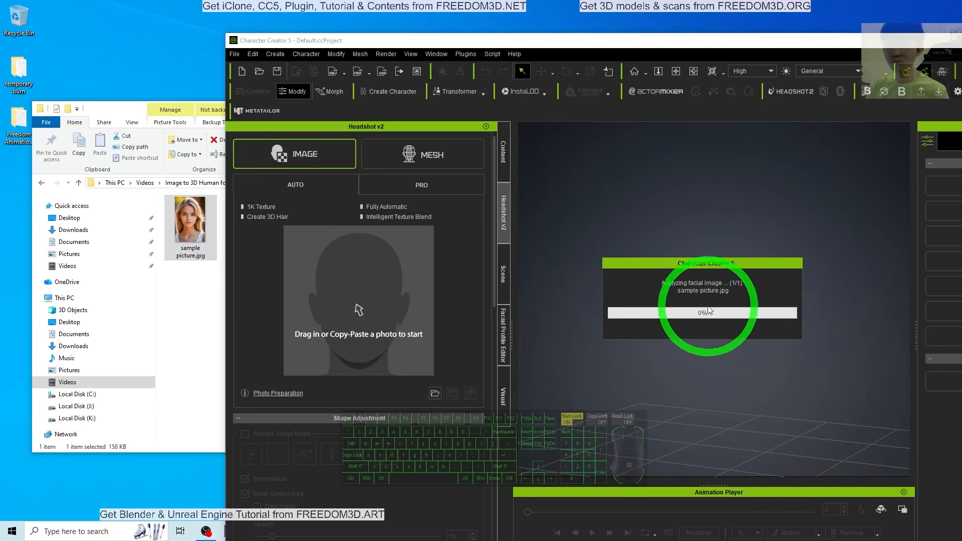
View sample picture.jpg again at full size and close the preview
click(186, 213)
double_click(187, 215)
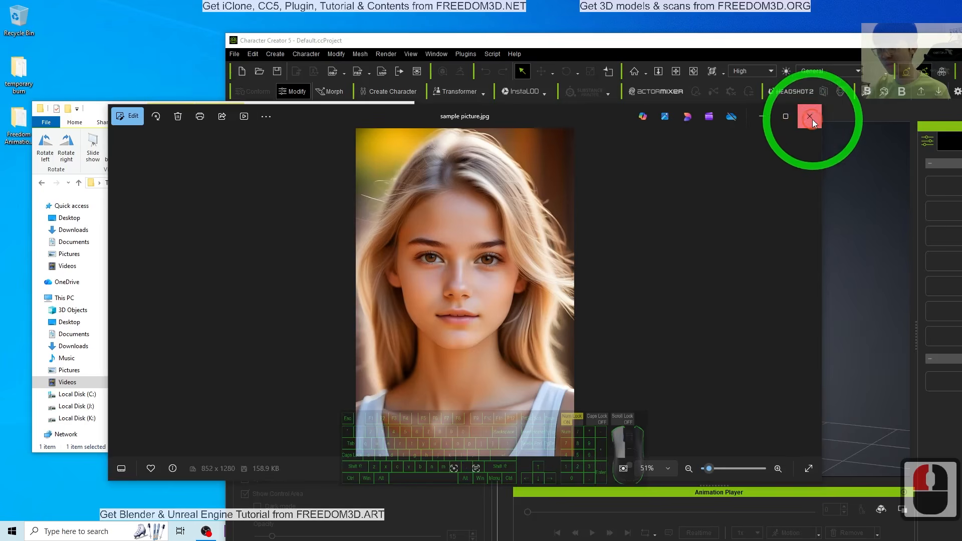
click(812, 117)
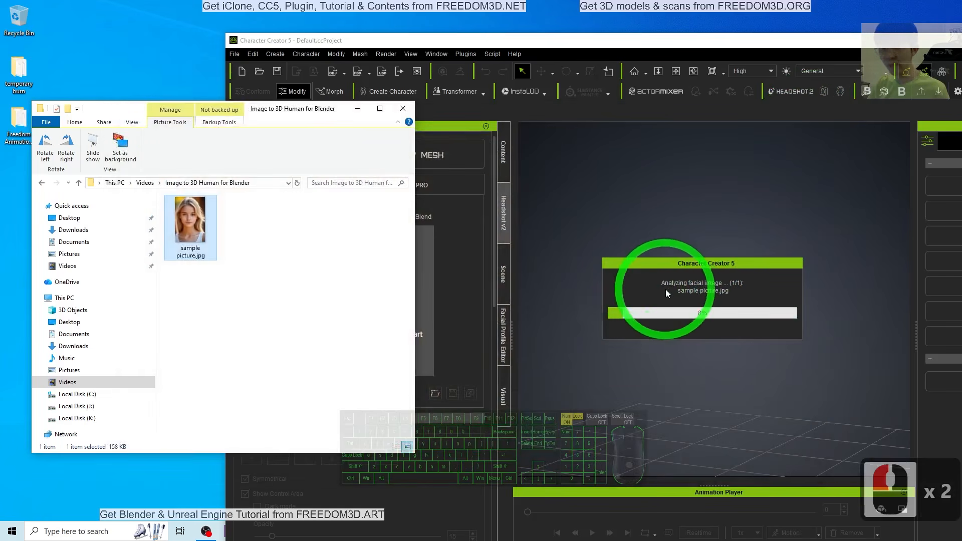
Return to Character Creator and examine the generated female character in the viewport
click(636, 56)
click(284, 55)
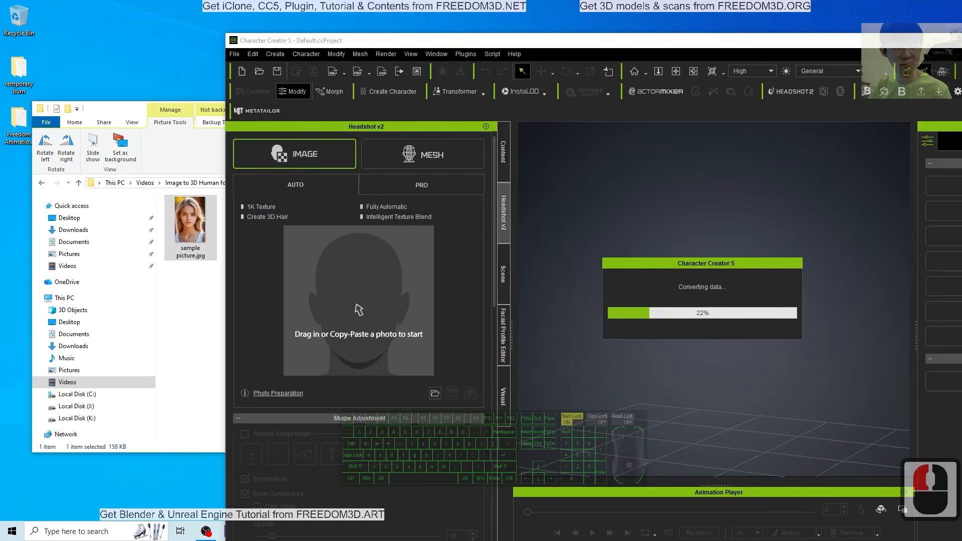
click(805, 250)
scroll(706, 236, up, 4)
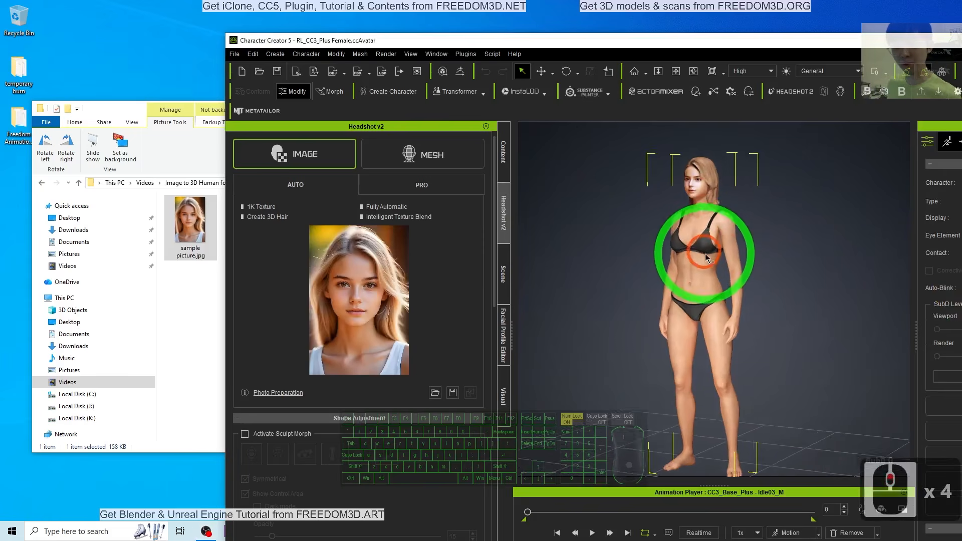
Inspect the generated character's face and body from several angles and closer up
key(x)
key(c)
drag(703, 268, 865, 299)
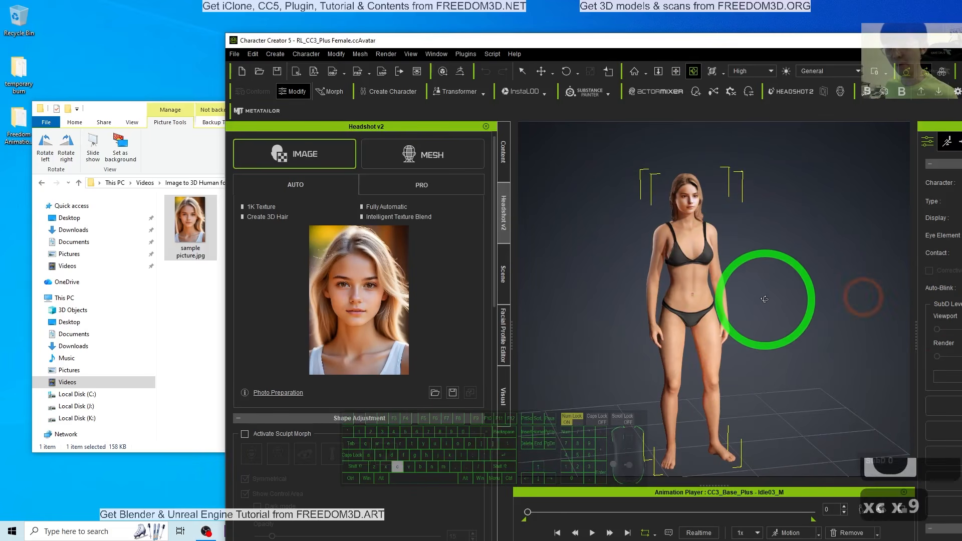
mouse_move(807, 325)
mouse_down()
mouse_move(623, 303)
mouse_move(775, 340)
mouse_move(809, 326)
mouse_up()
key(c)
scroll(729, 215, up, 18)
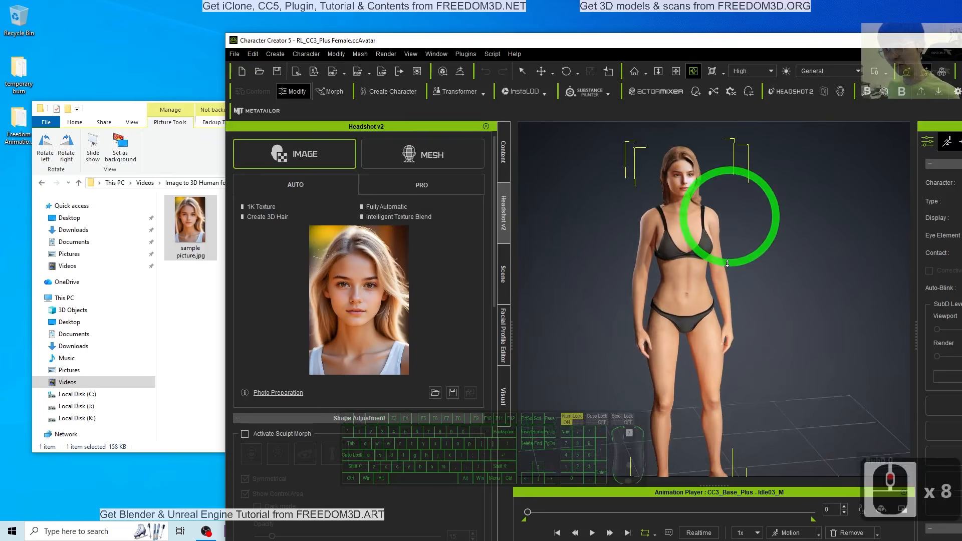
key(x)
drag(720, 251, 548, 333)
key(c)
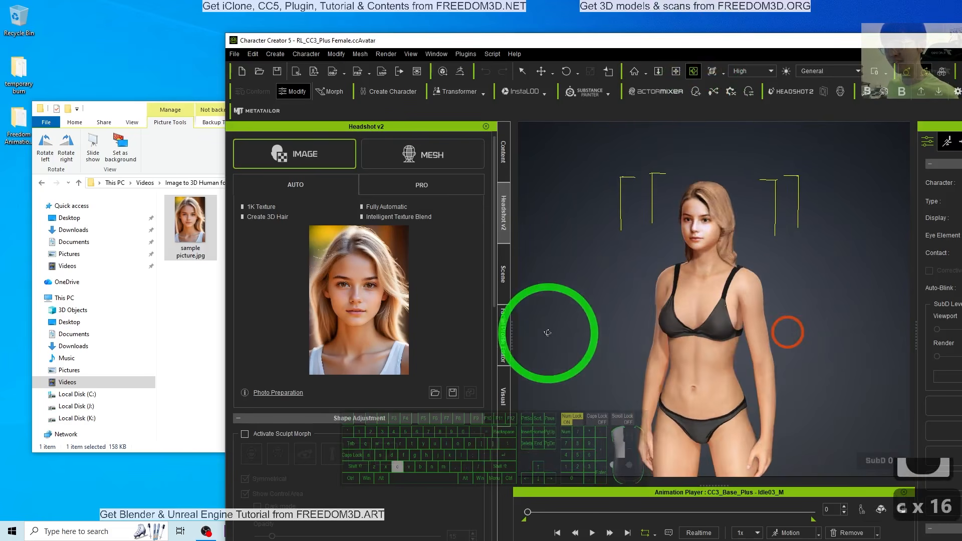
Maximize the Character Creator window and dress the character in the Crop T-shirts_A2 shirt from the template clothing library
double_click(721, 42)
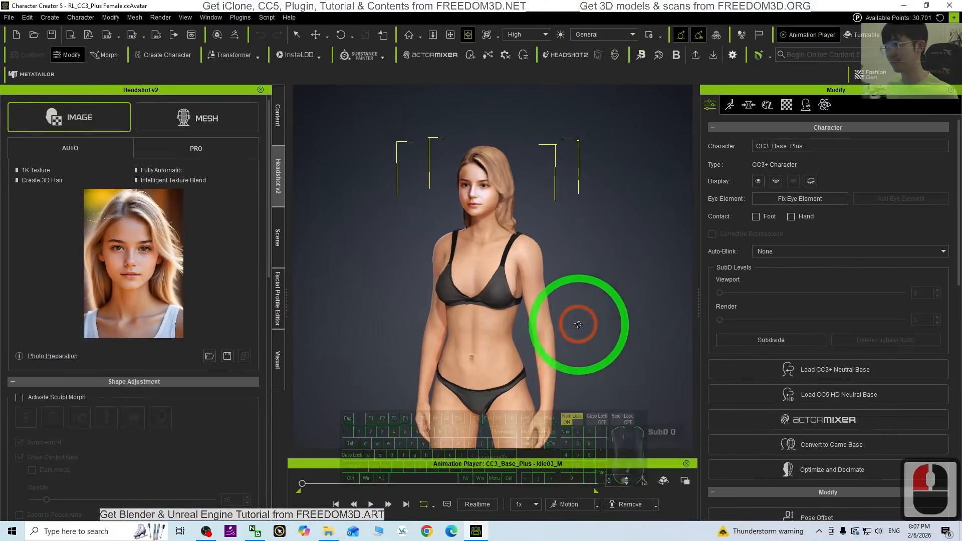
scroll(461, 287, down, 9)
click(278, 116)
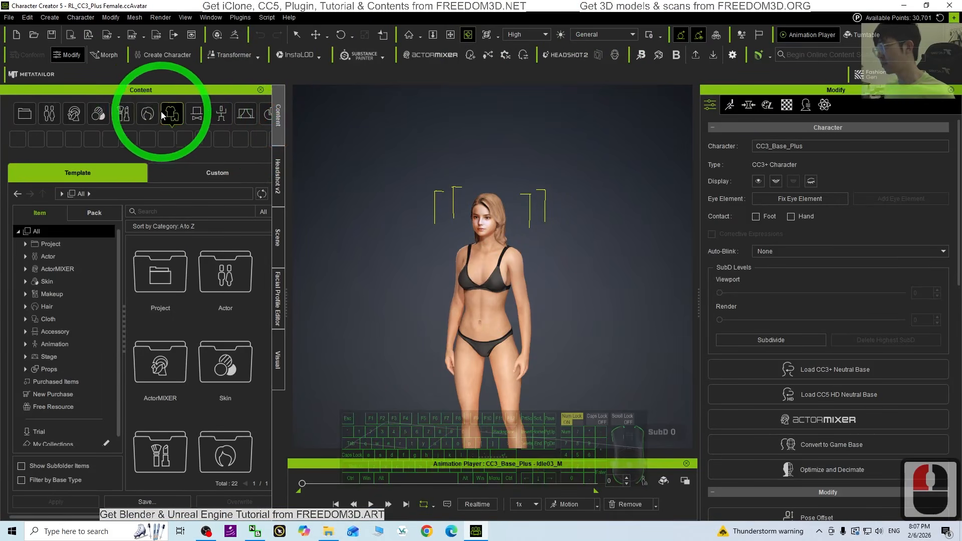
click(173, 113)
click(70, 318)
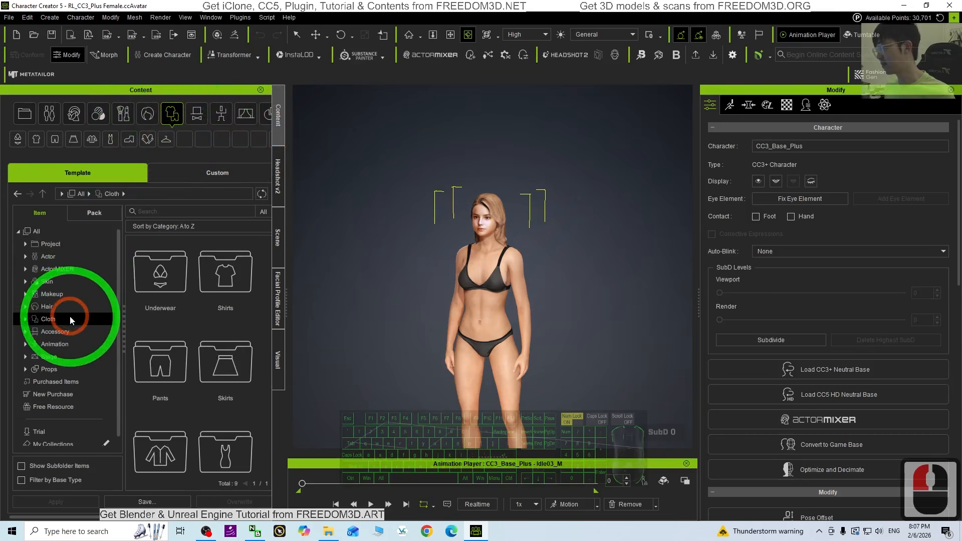
double_click(39, 323)
click(52, 345)
scroll(210, 338, down, 20)
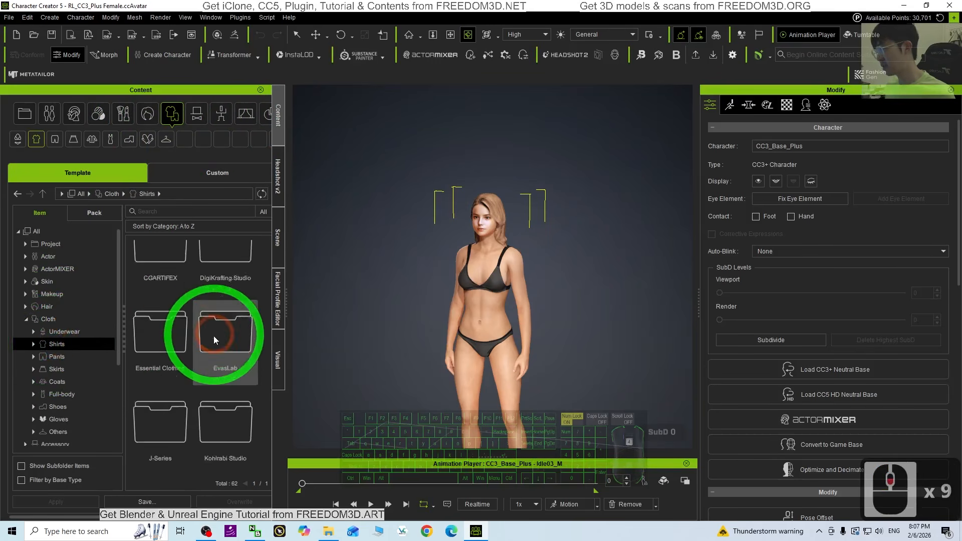
scroll(203, 359, down, 20)
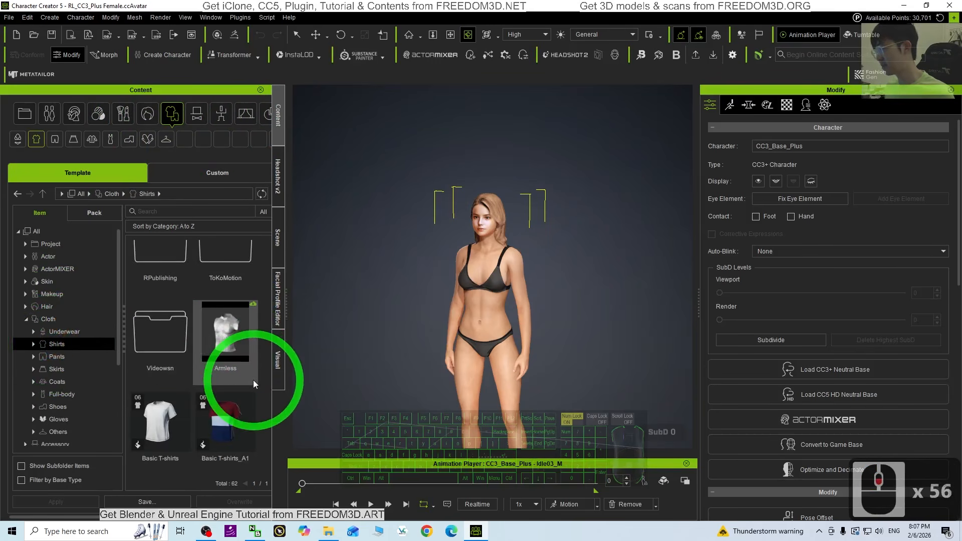
scroll(252, 377, down, 11)
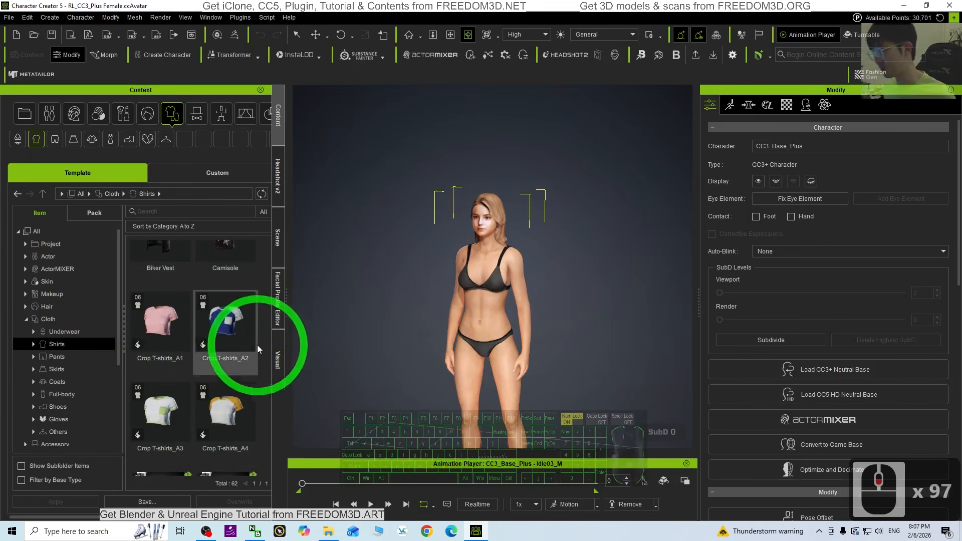
double_click(241, 326)
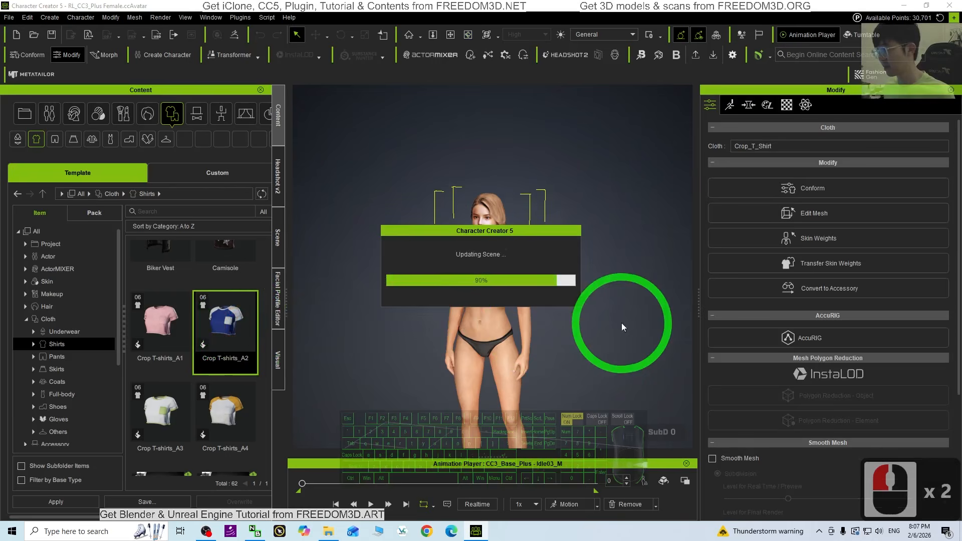
Add the blue Denim shorts from the template pants to the character
scroll(557, 331, down, 15)
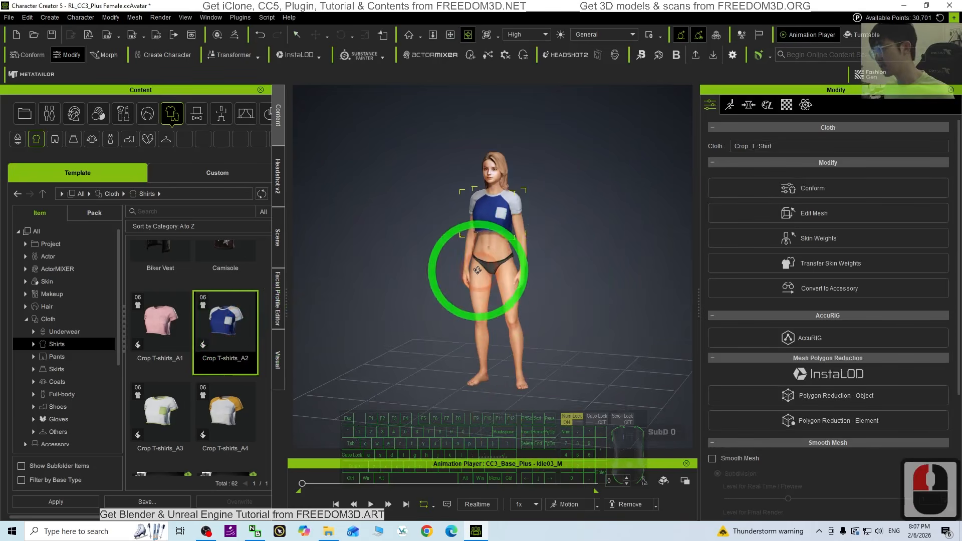
click(57, 356)
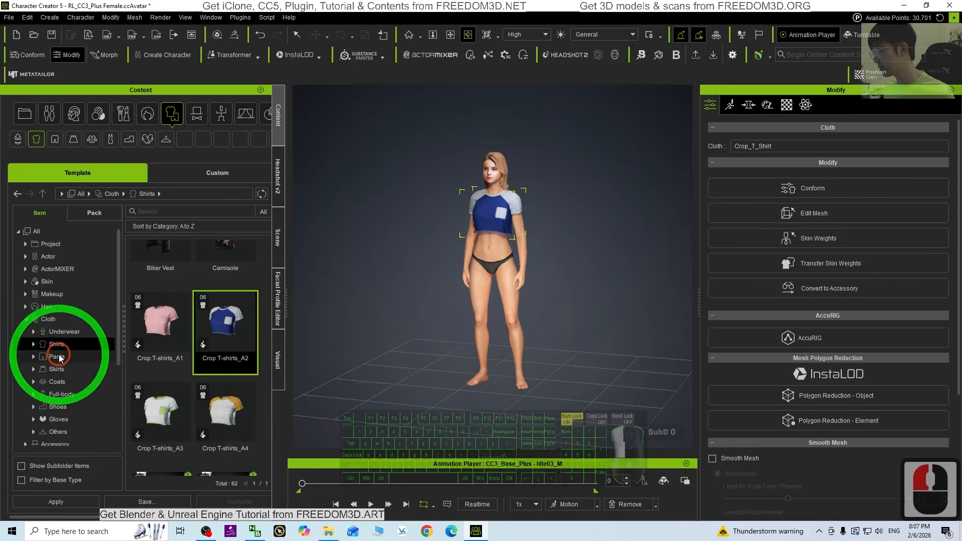
scroll(216, 326, down, 20)
scroll(227, 337, down, 20)
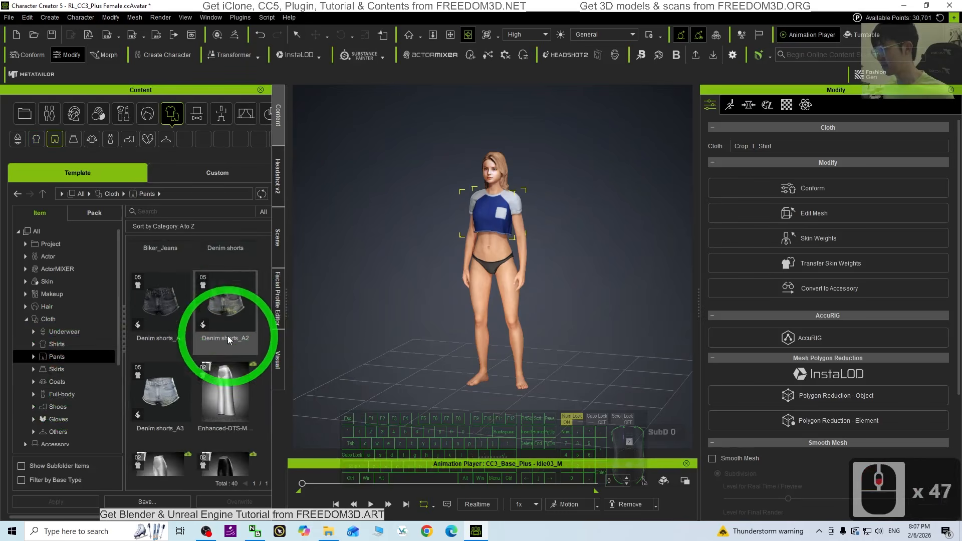
scroll(224, 341, up, 20)
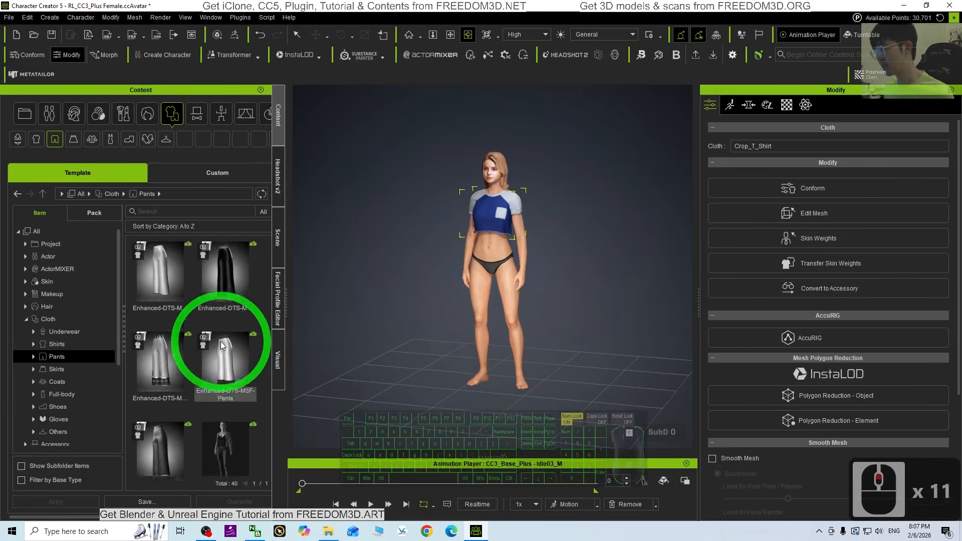
double_click(226, 345)
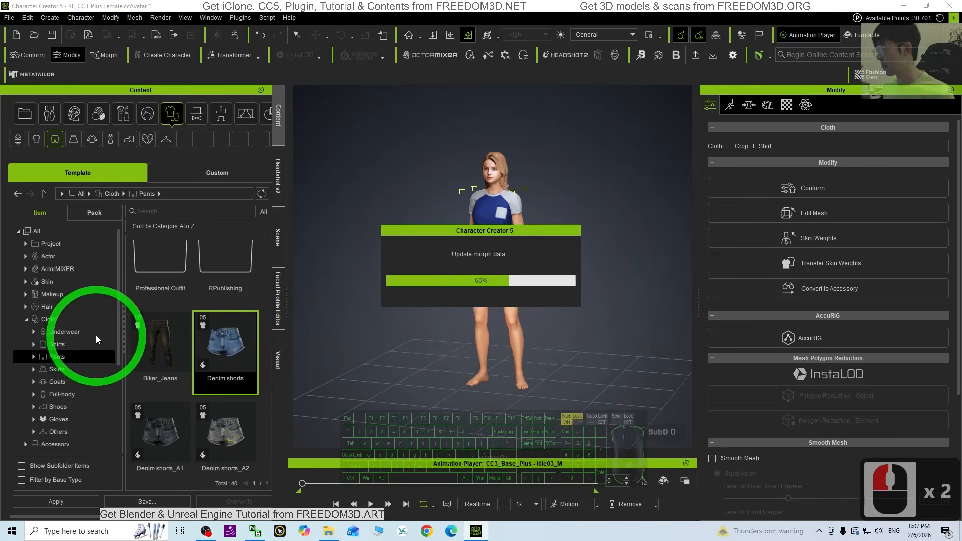
Put the Sport sneakers_A5 shoes from the template library on the character
click(58, 407)
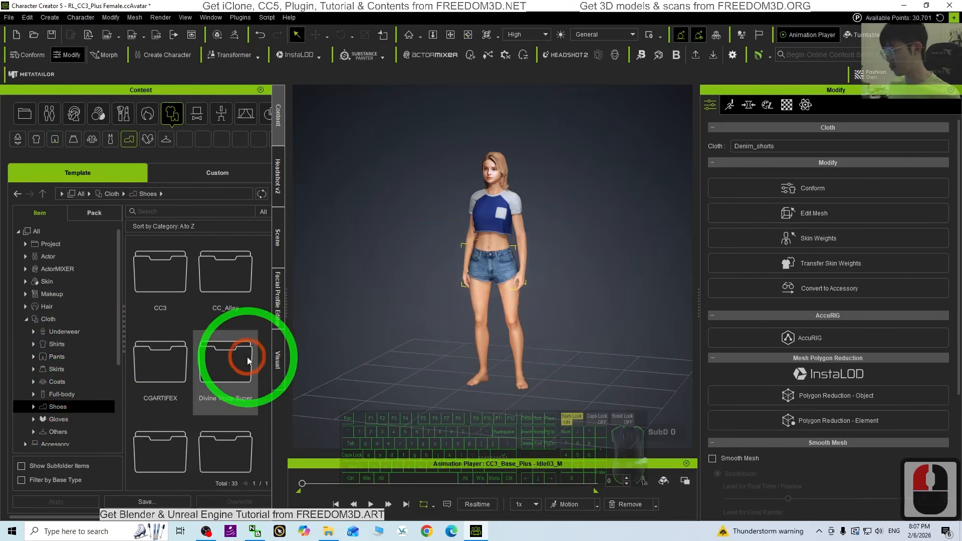
scroll(241, 363, up, 20)
scroll(243, 376, down, 20)
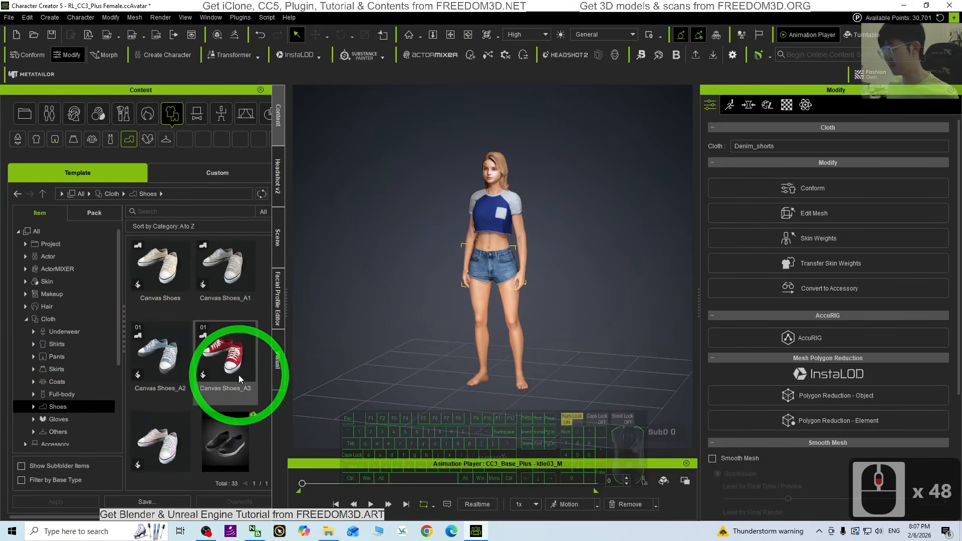
scroll(237, 379, down, 8)
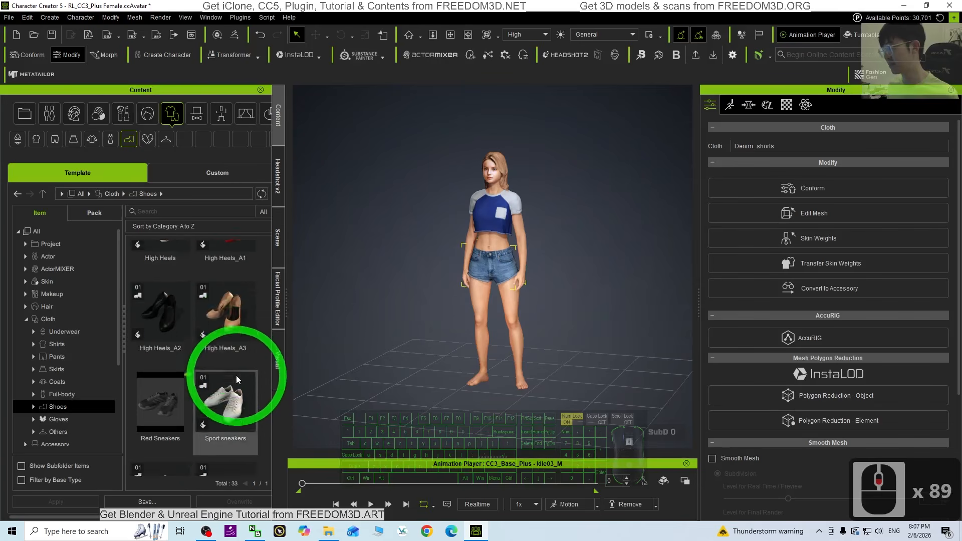
scroll(247, 396, down, 7)
scroll(247, 407, down, 9)
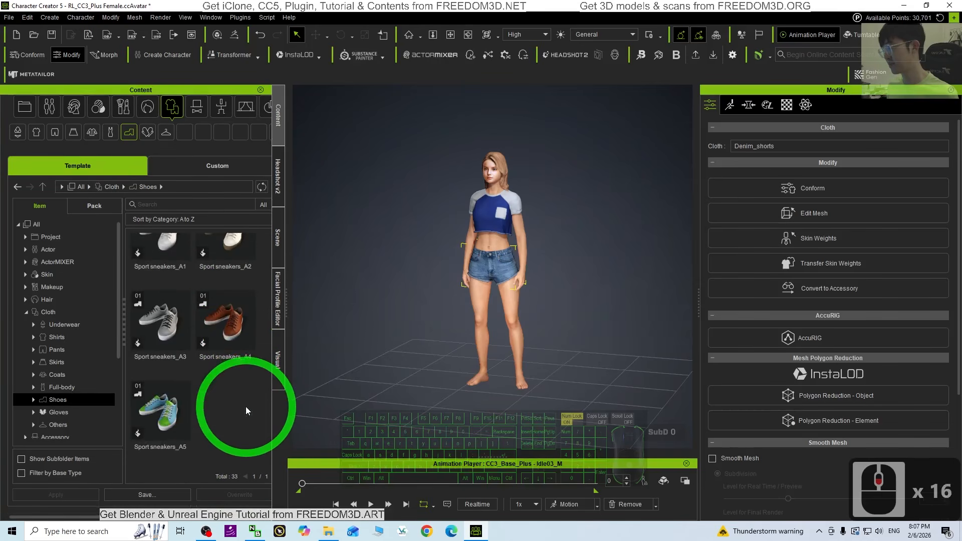
double_click(160, 413)
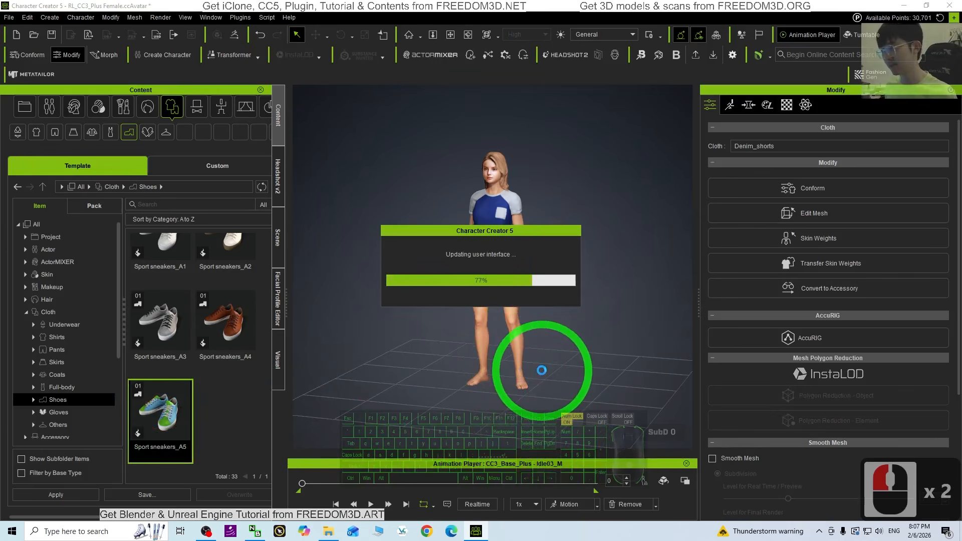
Examine the fully dressed character from different sides and distances, including the shirt, shorts and sneakers
scroll(510, 371, up, 2)
key(x)
drag(459, 349, 494, 332)
key(c)
scroll(561, 324, up, 4)
scroll(571, 313, down, 6)
key(x)
key(c)
key(c)
drag(494, 332, 558, 315)
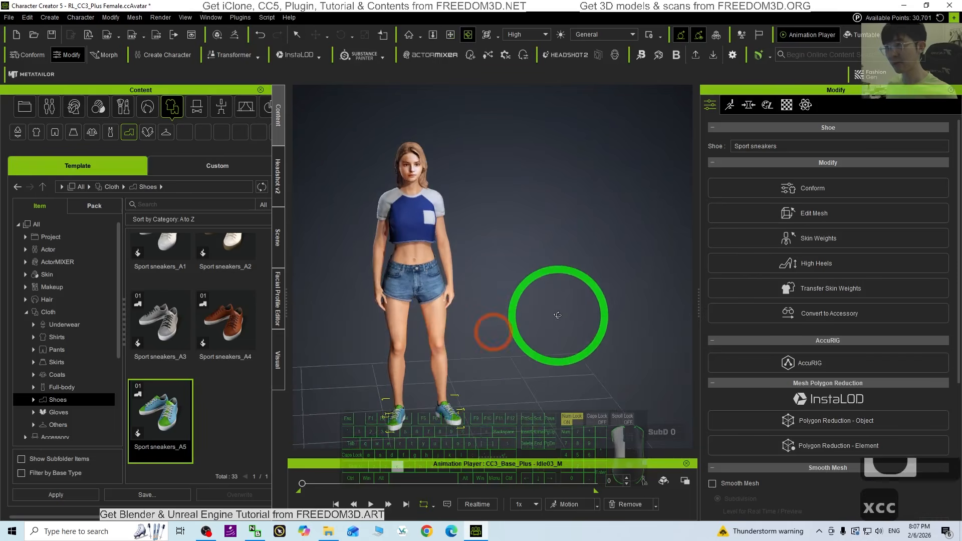
drag(437, 329, 550, 323)
key(x)
key(c)
mouse_move(550, 322)
mouse_down()
mouse_move(611, 322)
mouse_move(553, 320)
mouse_up()
key(x)
key(c)
Restore the Character Creator window to a smaller size, move it aside and close the sample picture's folder window
drag(335, 3, 488, 45)
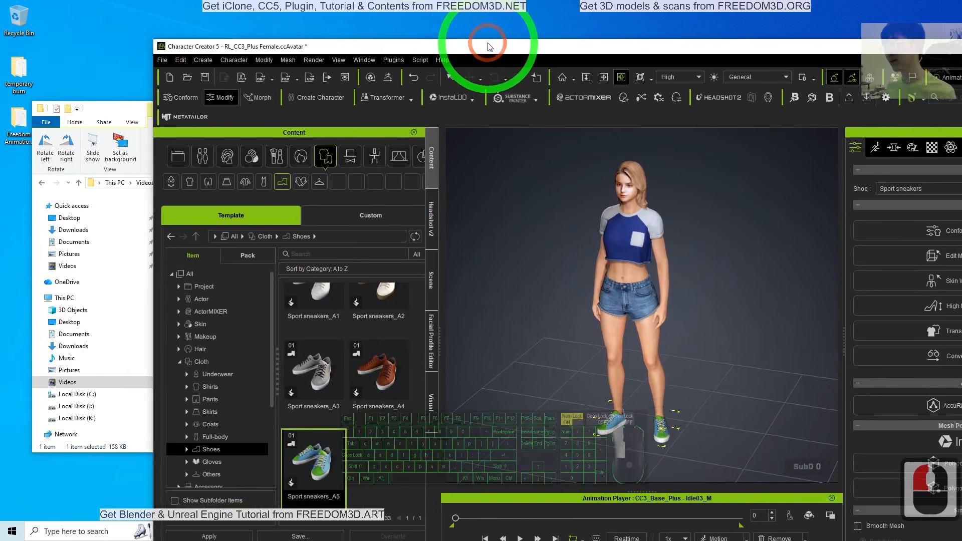
click(114, 114)
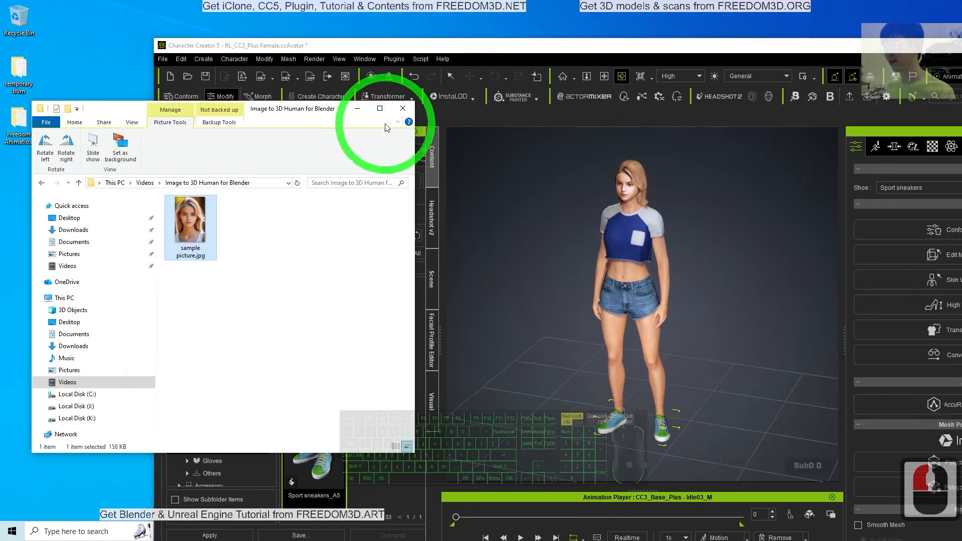
click(401, 111)
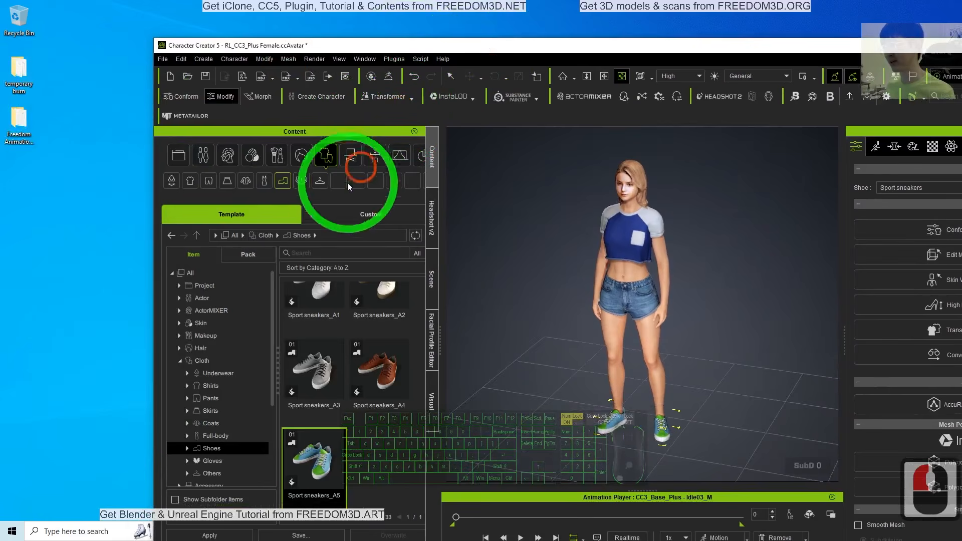
click(163, 60)
click(200, 165)
click(373, 217)
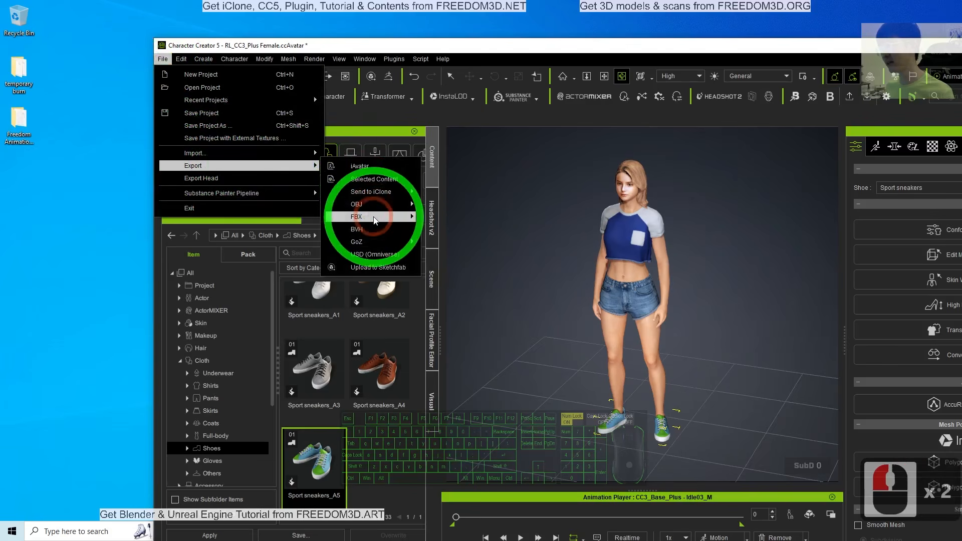
click(44, 206)
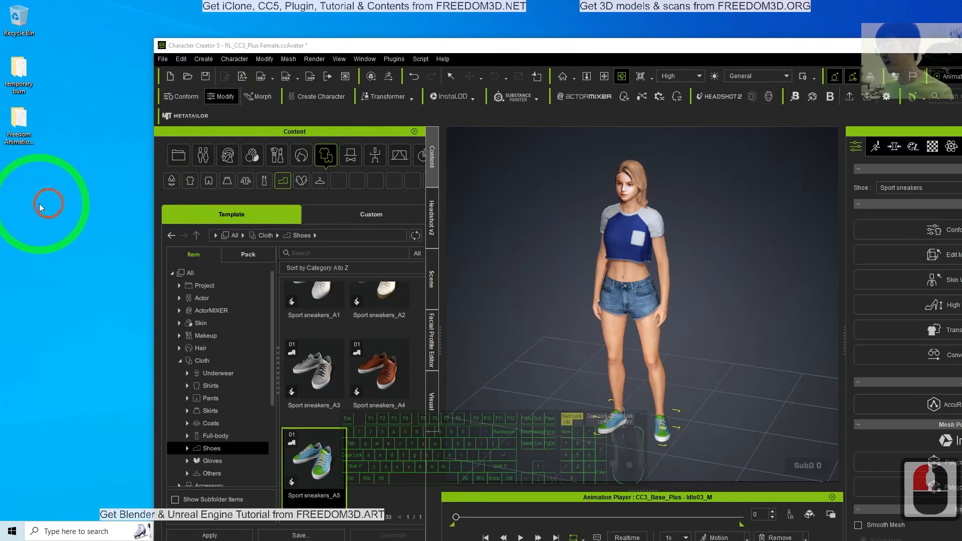
Create a folder named avatar01 on the desktop and open it
right_click(23, 195)
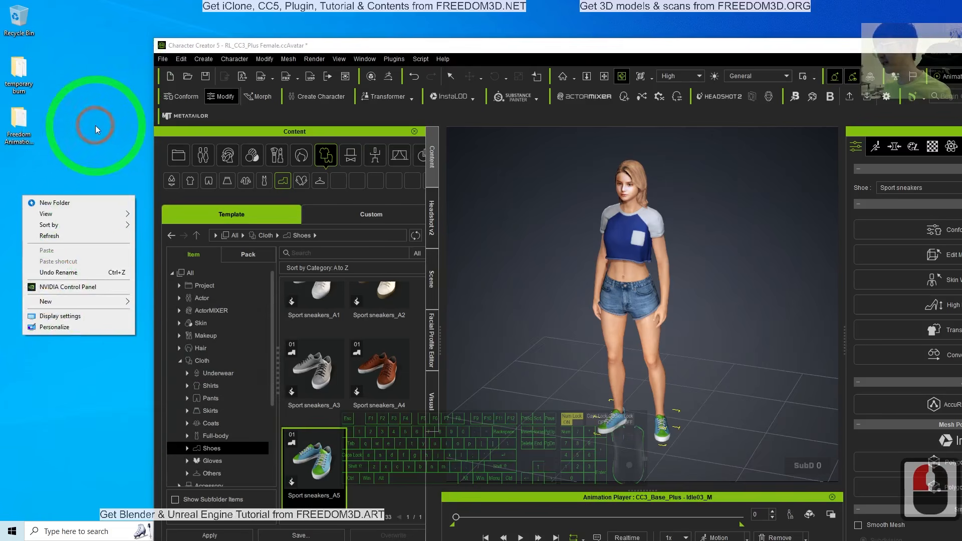
mouse_move(82, 304)
click(168, 302)
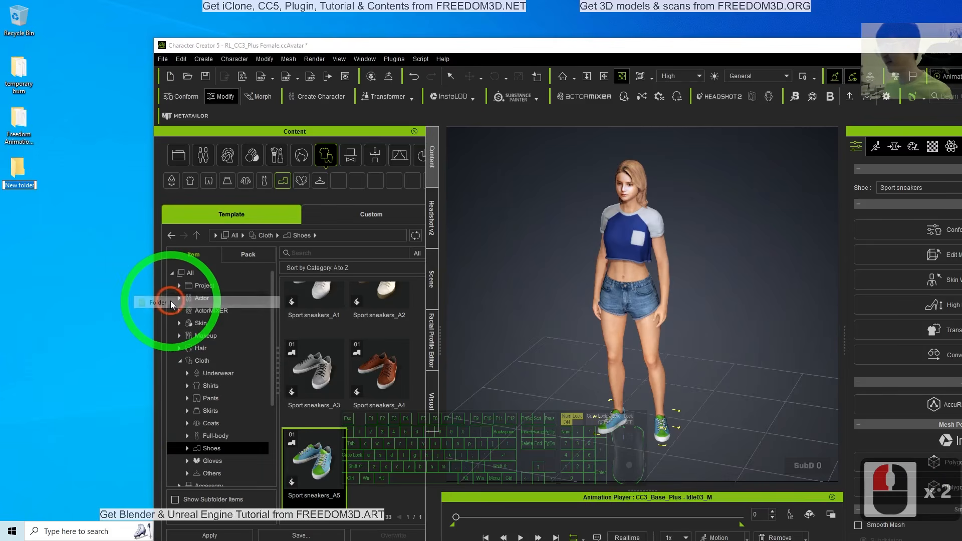
text(avatar01)
key(Return)
key(Return)
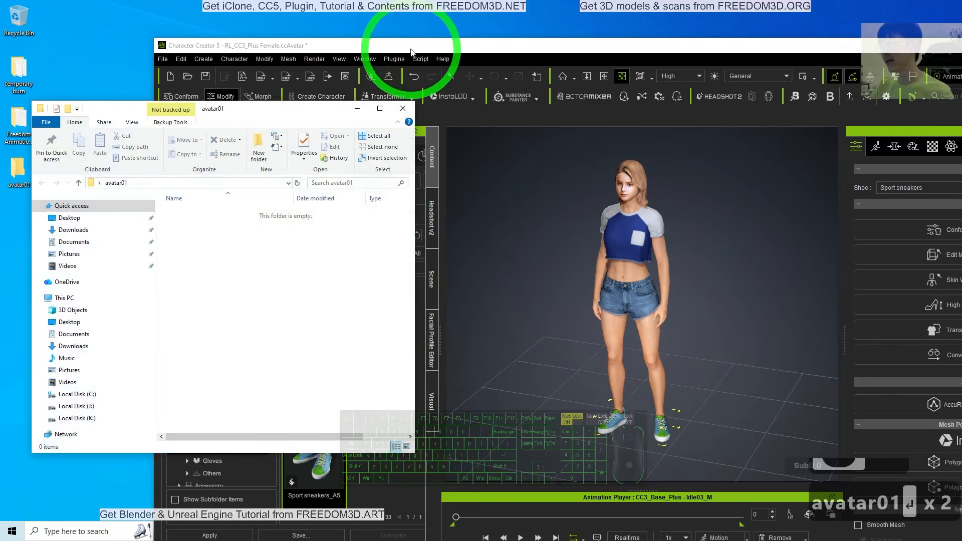
Save the Character Creator project as RL_CC3_Plus Female.ccProject in the desktop's avatar01 folder, using that folder's copied path
drag(411, 52, 516, 58)
click(267, 65)
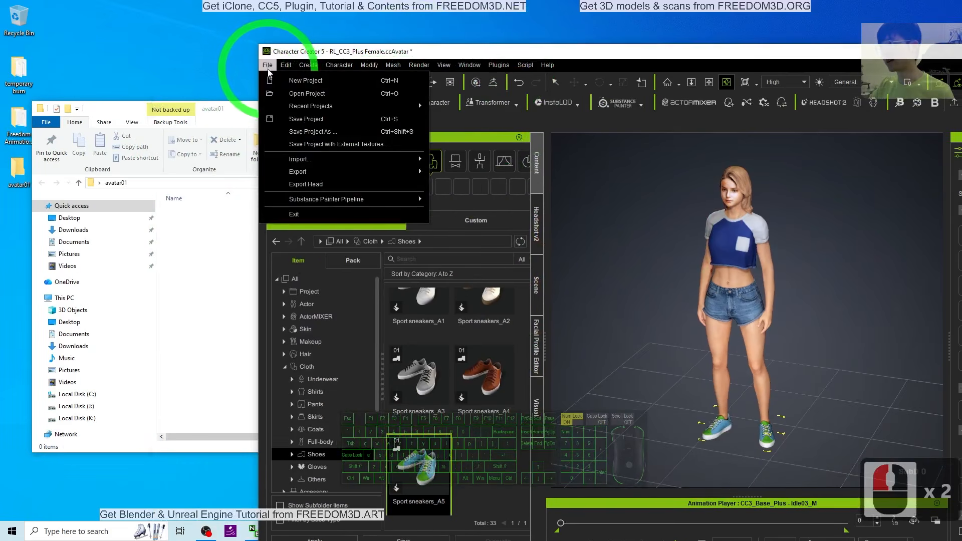
click(321, 132)
click(175, 185)
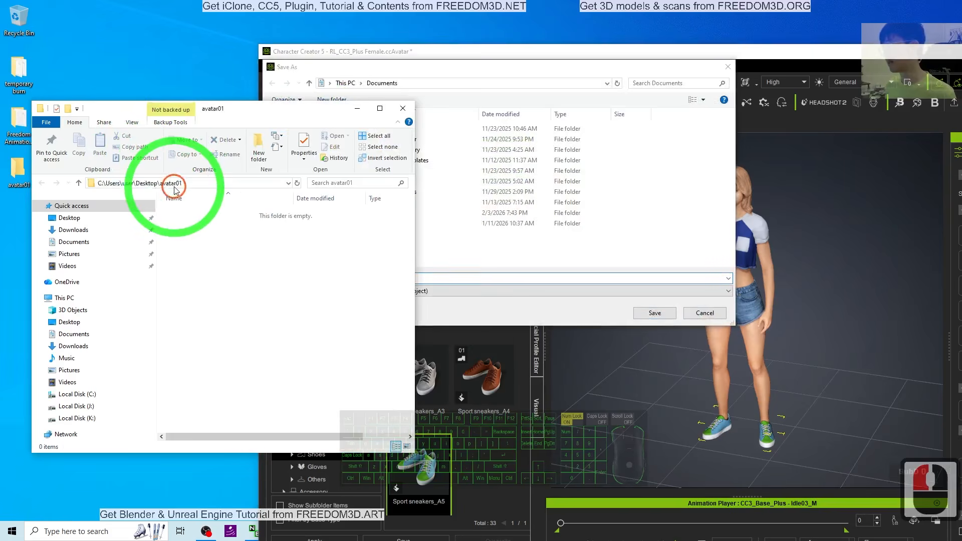
click(174, 185)
key(ctrl+c)
click(462, 64)
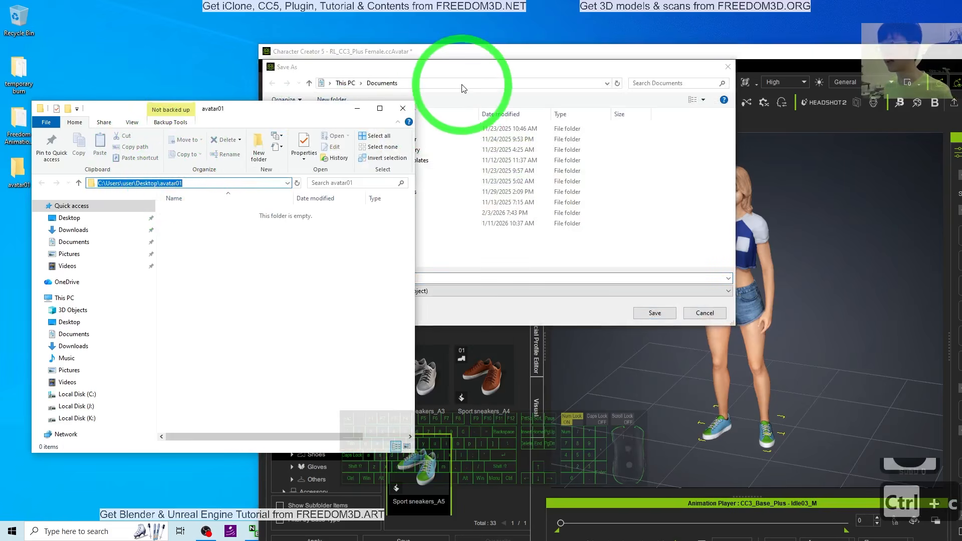
click(458, 82)
key(ctrl+v)
key(Return)
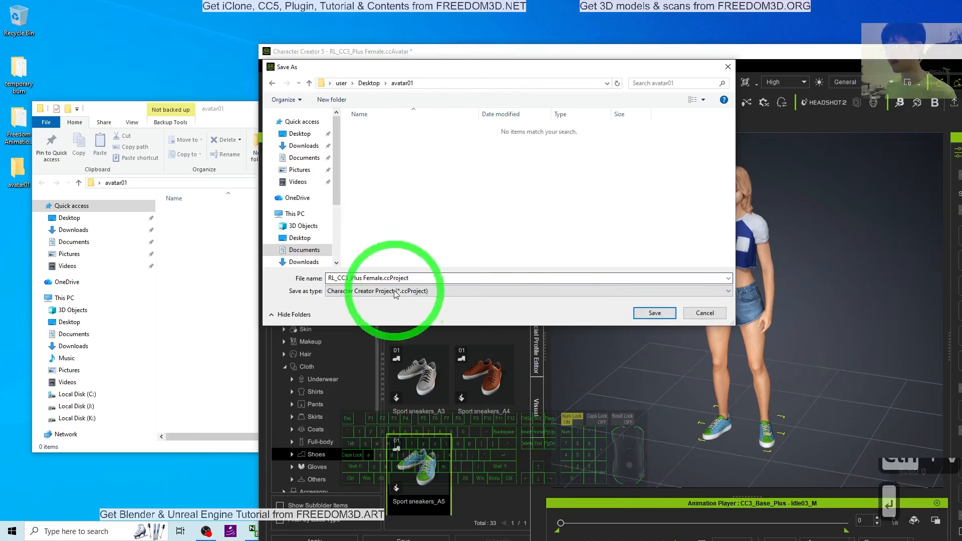
click(647, 315)
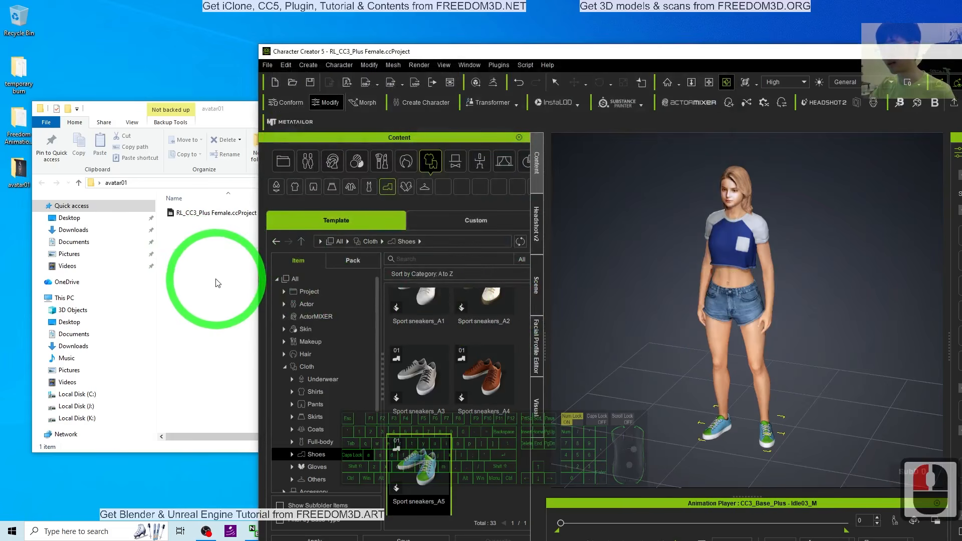
Display the files in the avatar01 folder as large icons
click(198, 244)
right_click(197, 244)
mouse_move(226, 249)
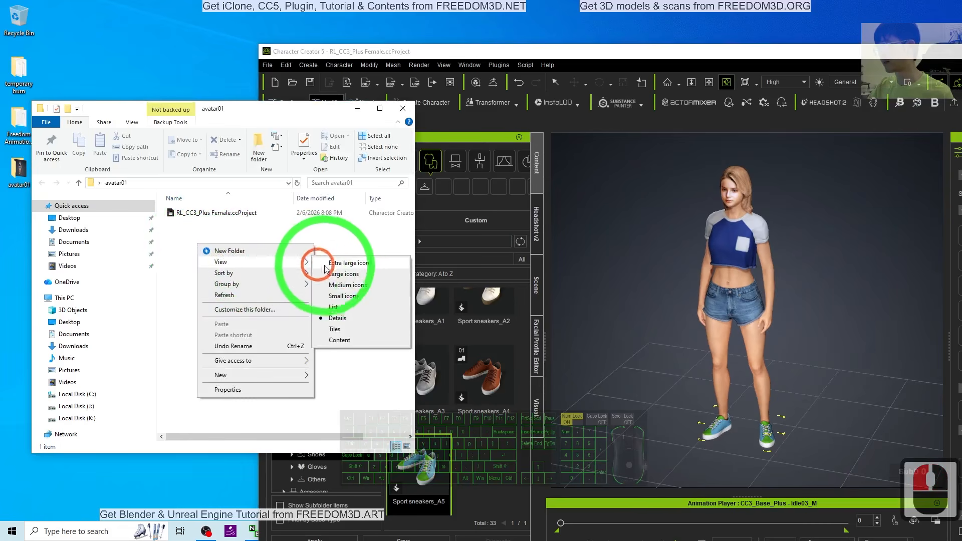
click(333, 270)
click(183, 236)
Set up an FBX export of the character with the Maya preset and the Mesh option
click(365, 51)
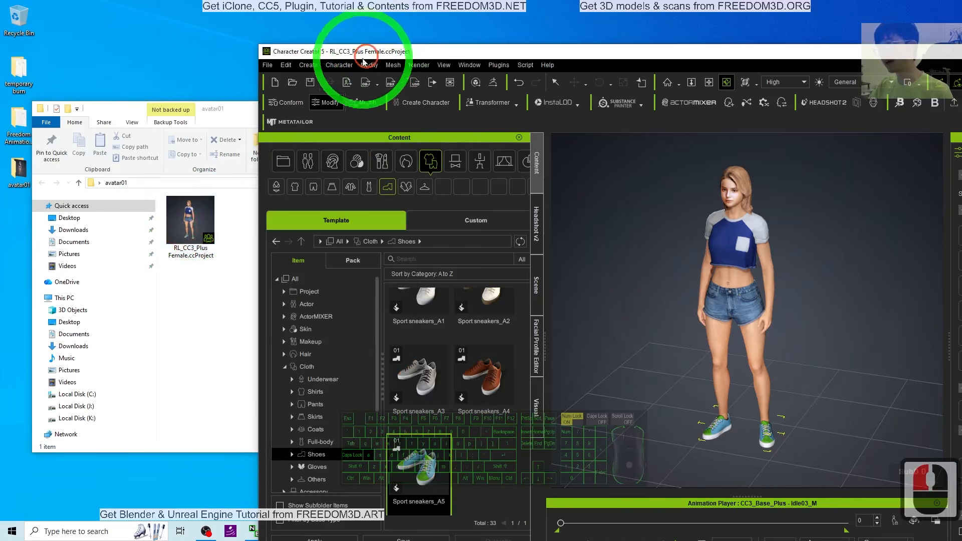
click(267, 64)
mouse_move(301, 171)
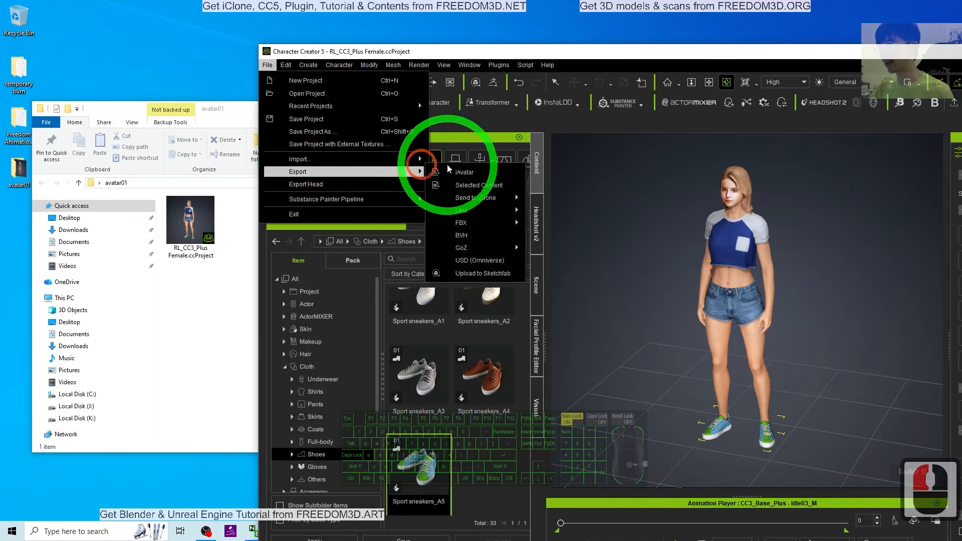
mouse_move(481, 226)
click(576, 236)
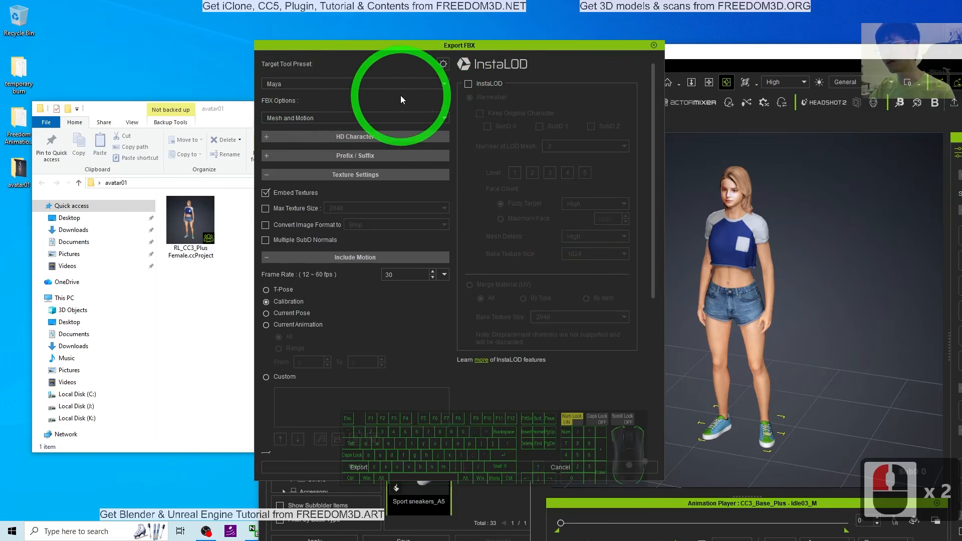
click(291, 118)
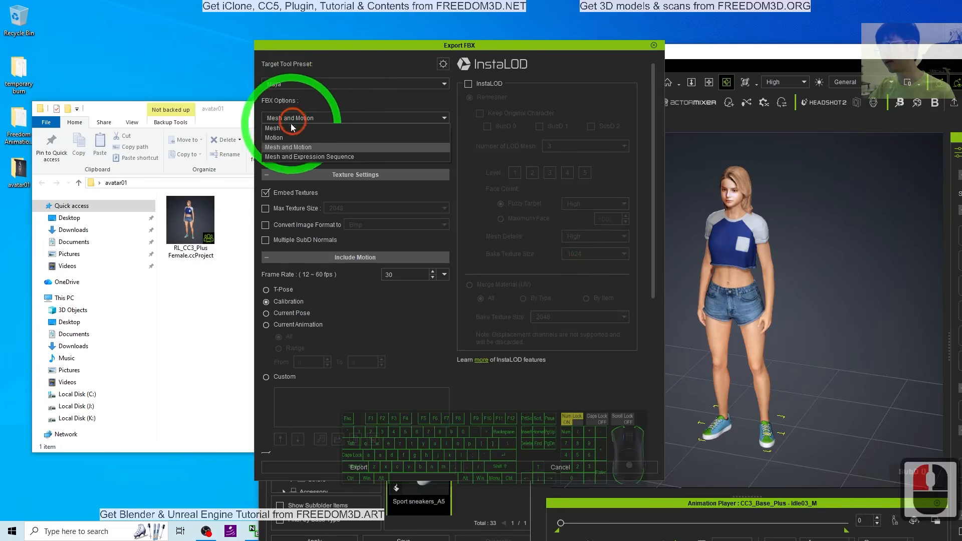
click(288, 130)
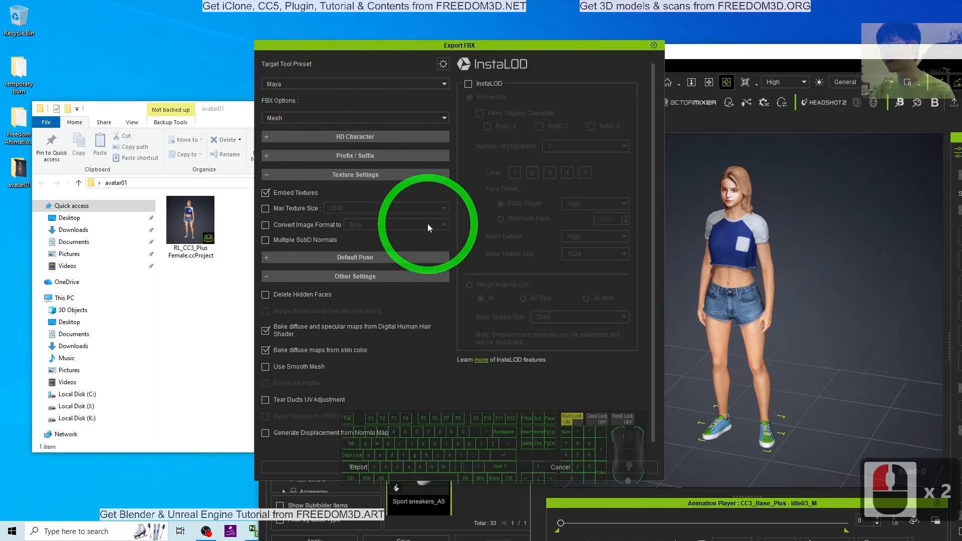
Export the character as avatar01_maya.Fbx into the desktop's avatar01 folder and bring that folder's window forward
click(381, 467)
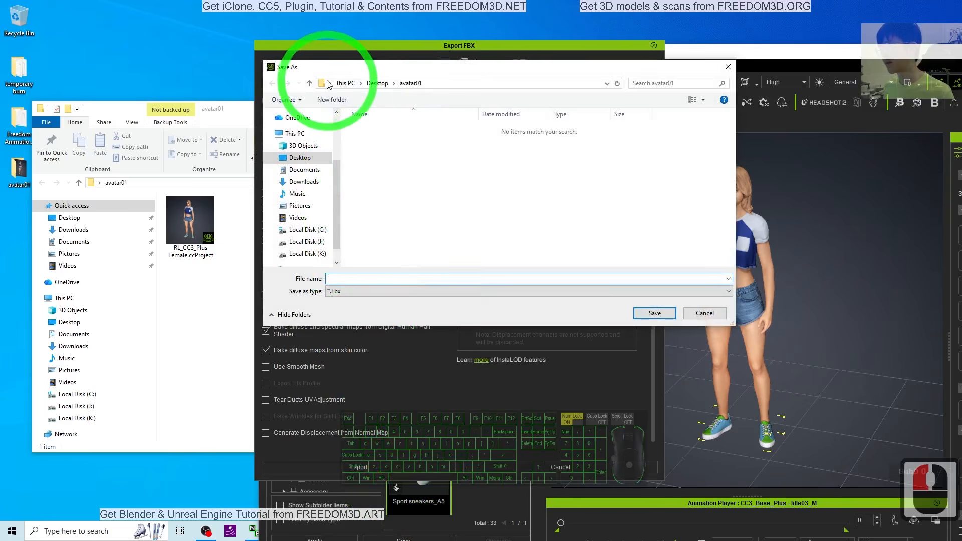
drag(331, 66, 290, 115)
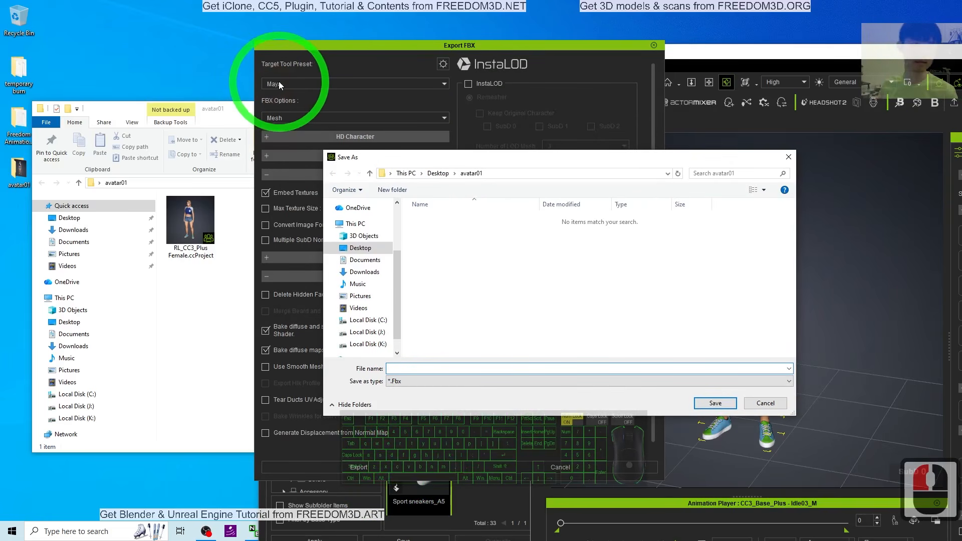
drag(600, 163, 497, 142)
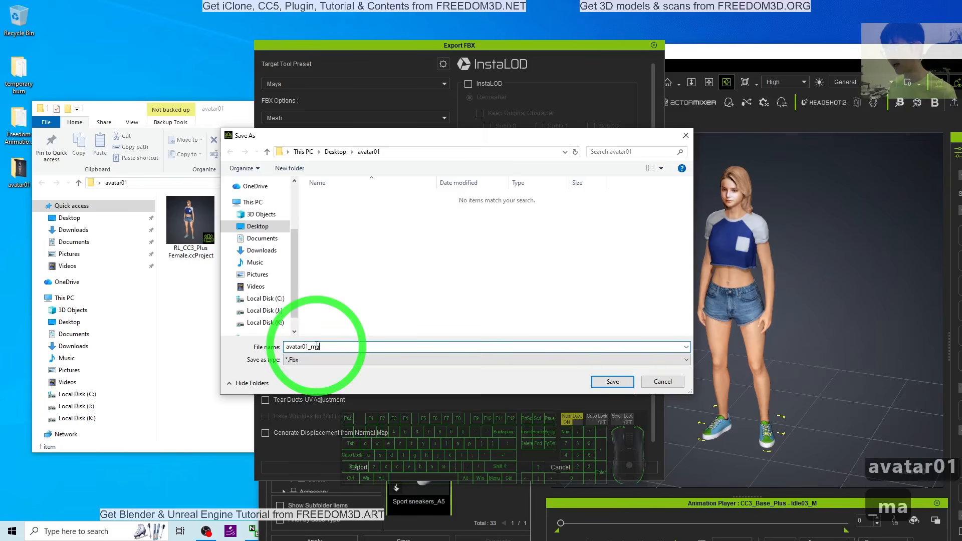
click(613, 382)
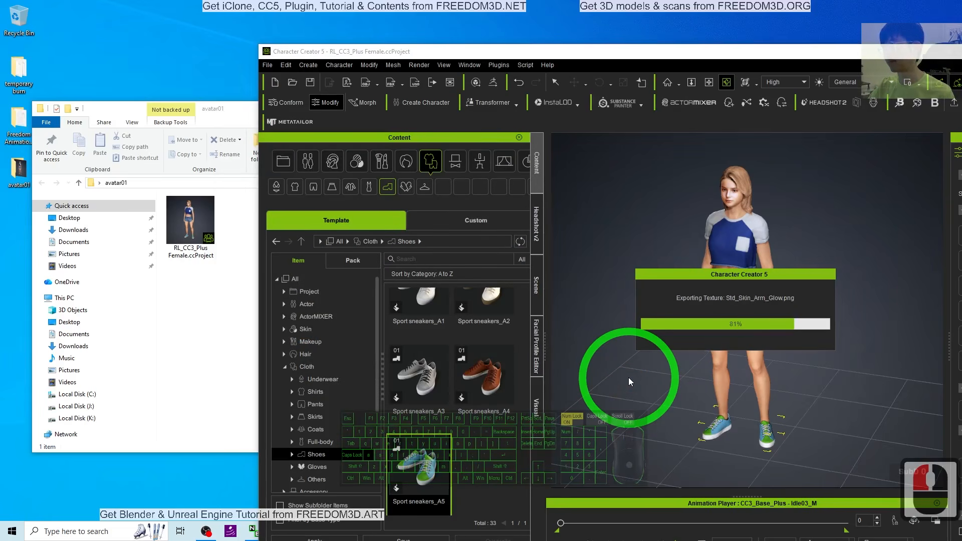
click(194, 118)
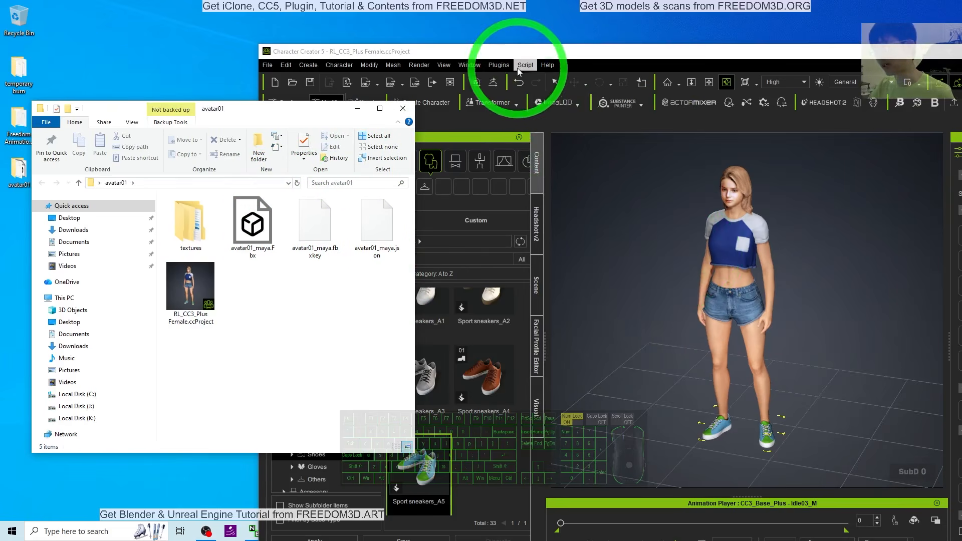
Start a new empty project in Character Creator
click(454, 50)
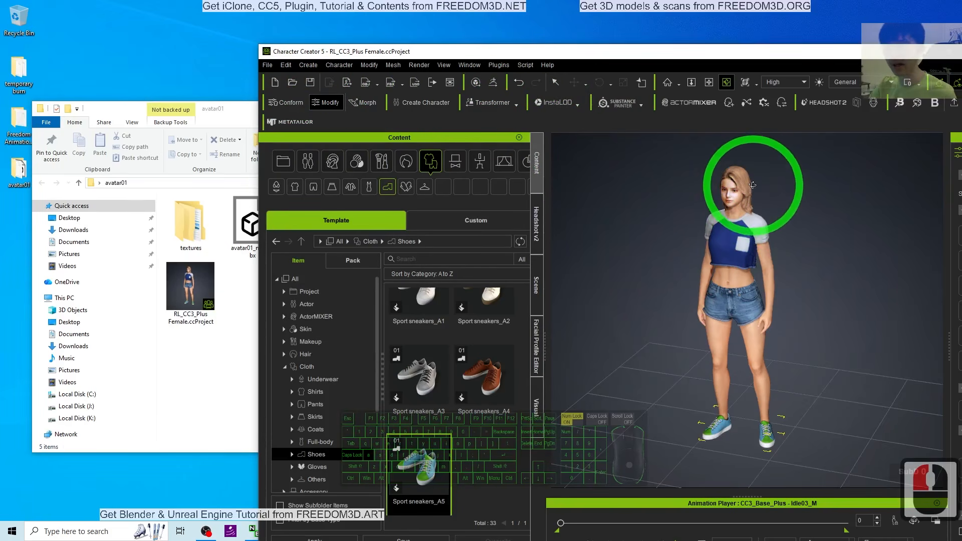
click(270, 65)
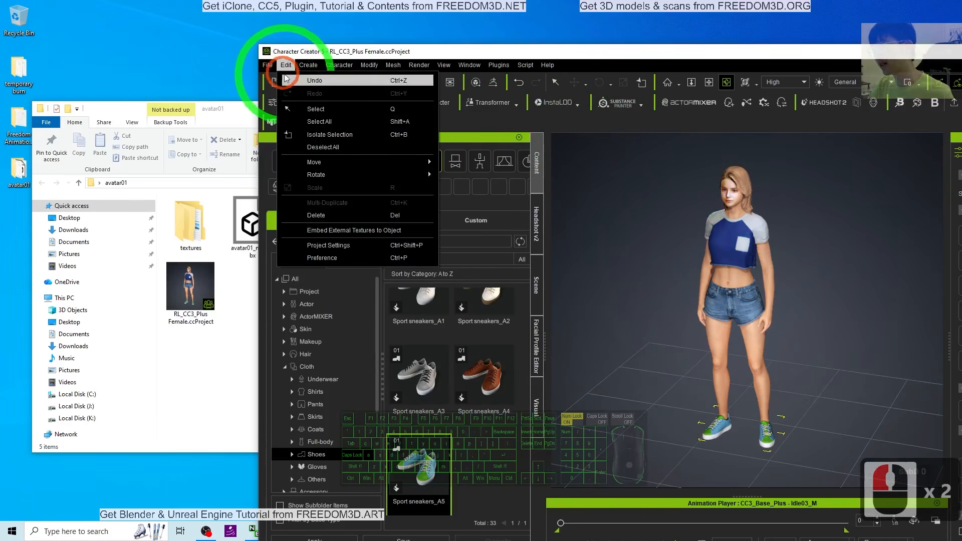
click(272, 80)
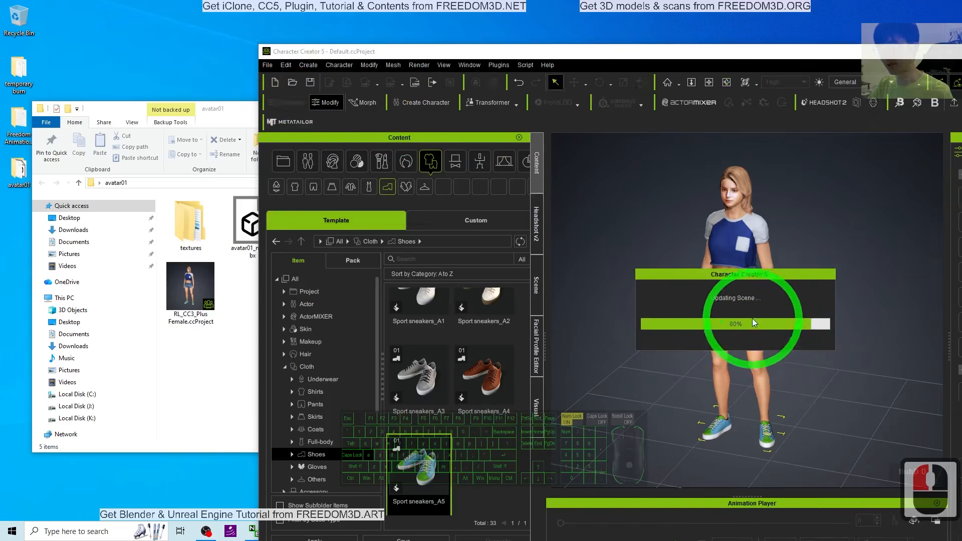
Import avatar01_maya.Fbx from the avatar01 folder as a character and convert it to a humanoid with the actorBuild profile
click(225, 108)
click(259, 235)
drag(260, 234, 821, 392)
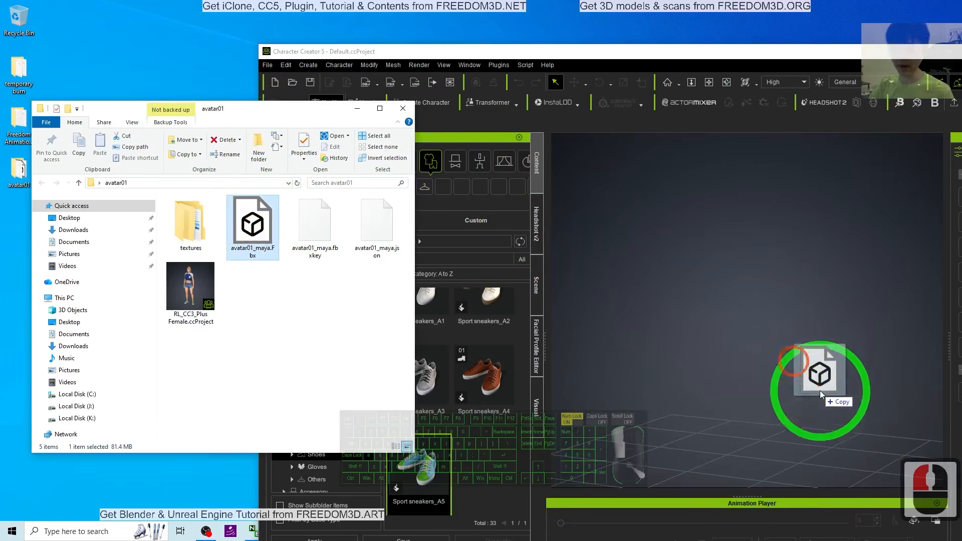
drag(754, 444, 753, 441)
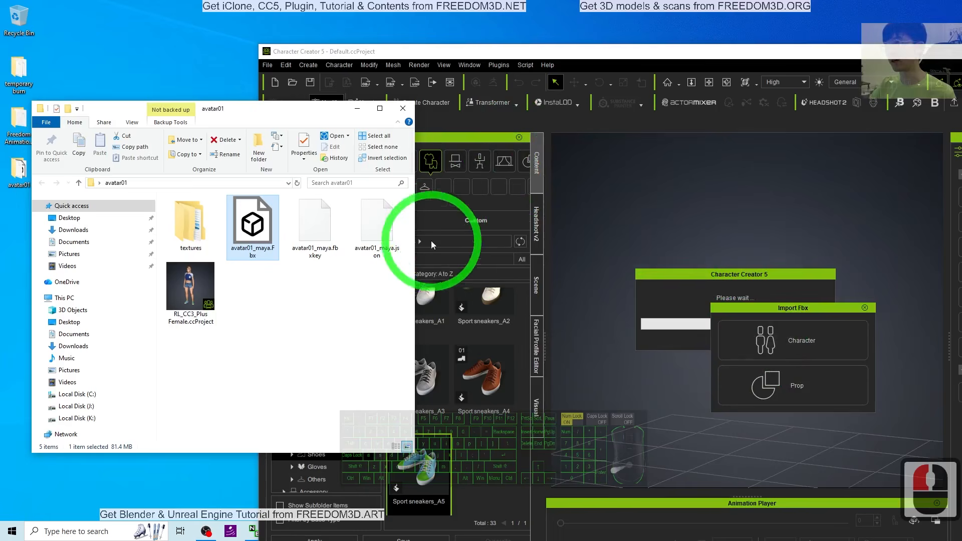
click(800, 344)
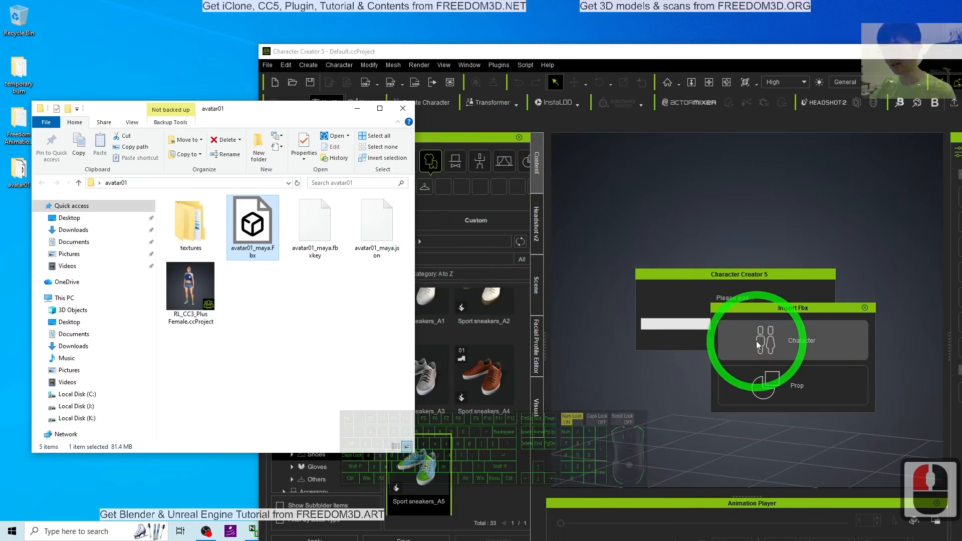
click(732, 432)
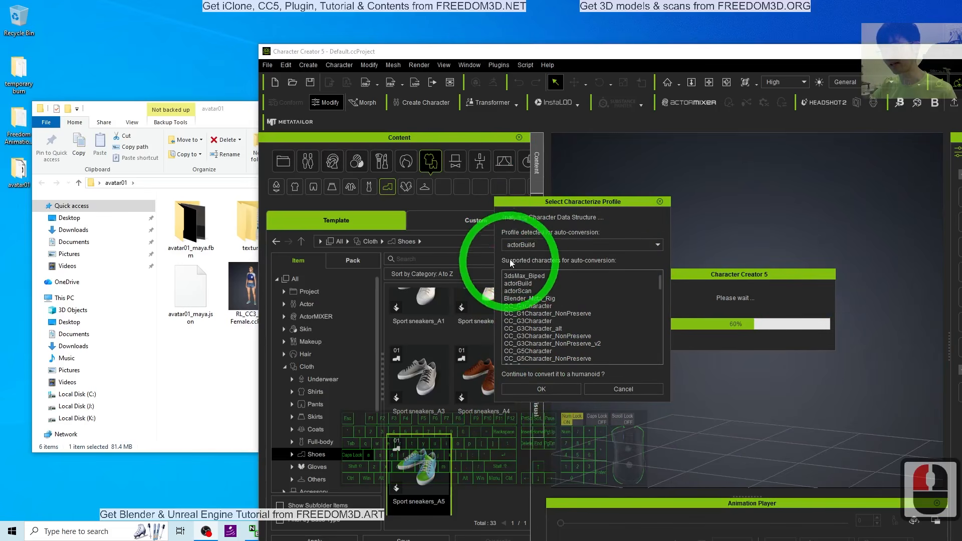
click(540, 390)
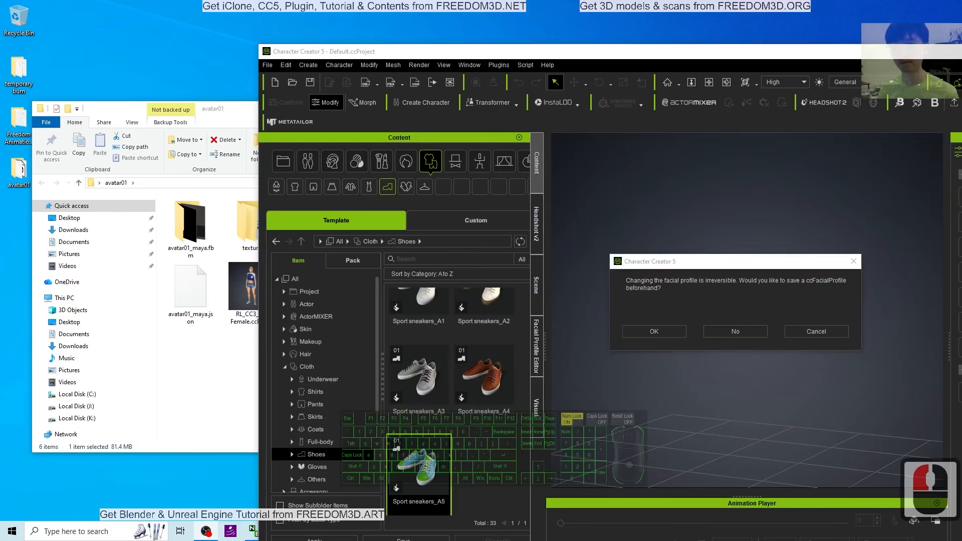
Save the facial profile as avatar01_maya in the desktop's avatar01 folder, using that folder's copied path
click(662, 331)
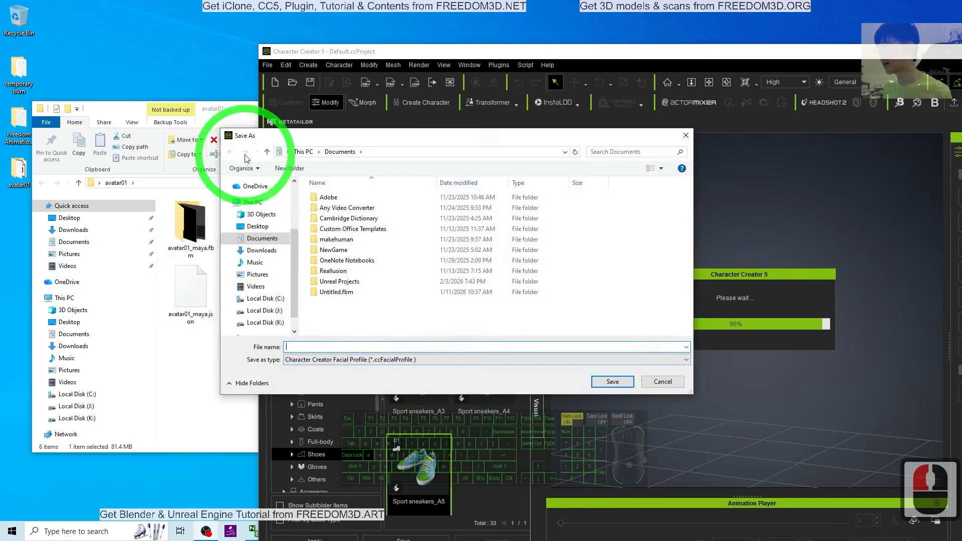
click(158, 182)
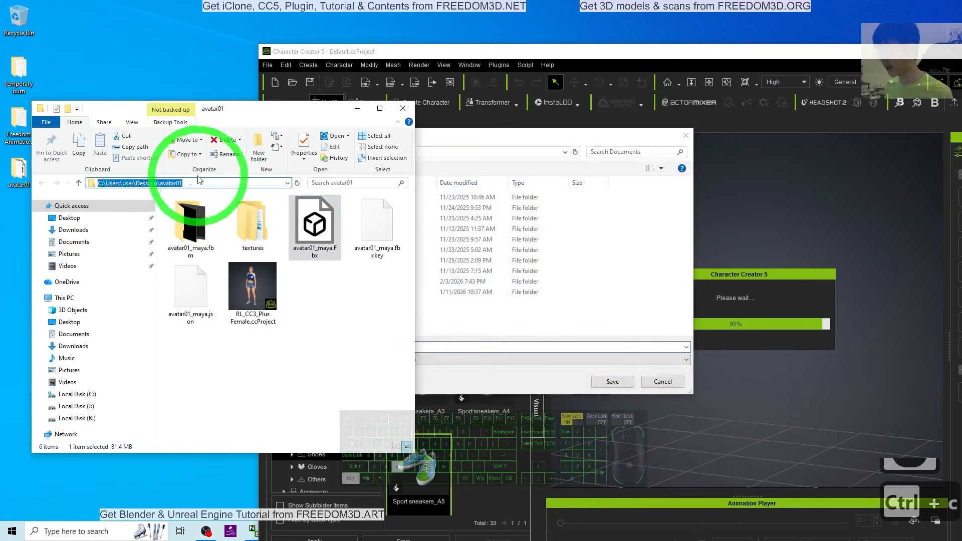
key(ctrl+c)
click(489, 154)
key(ctrl+v)
key(Return)
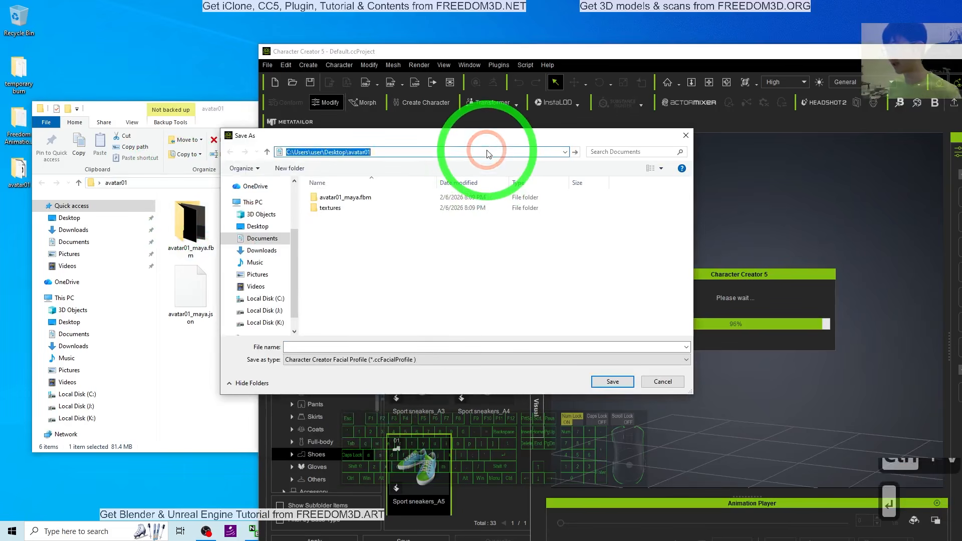
click(297, 346)
text(avatar)
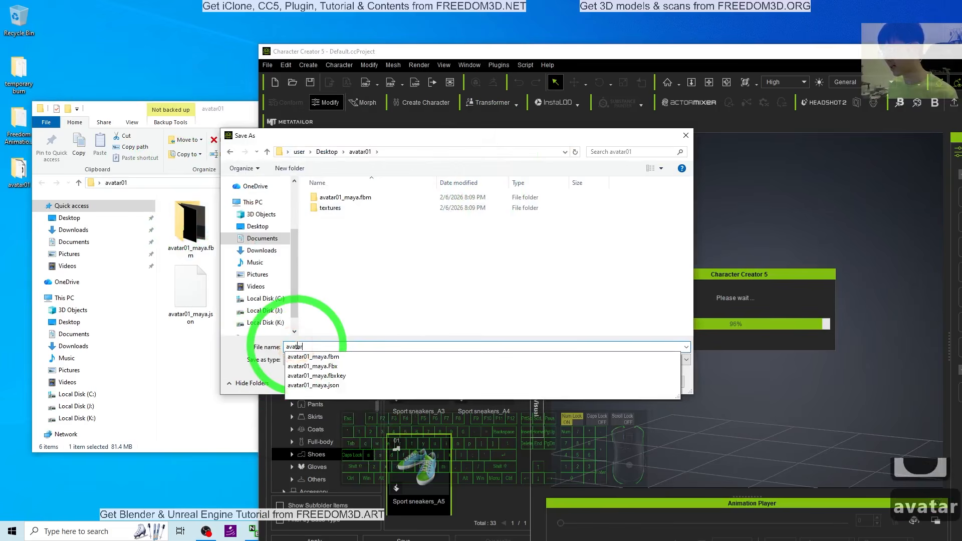
text(01_)
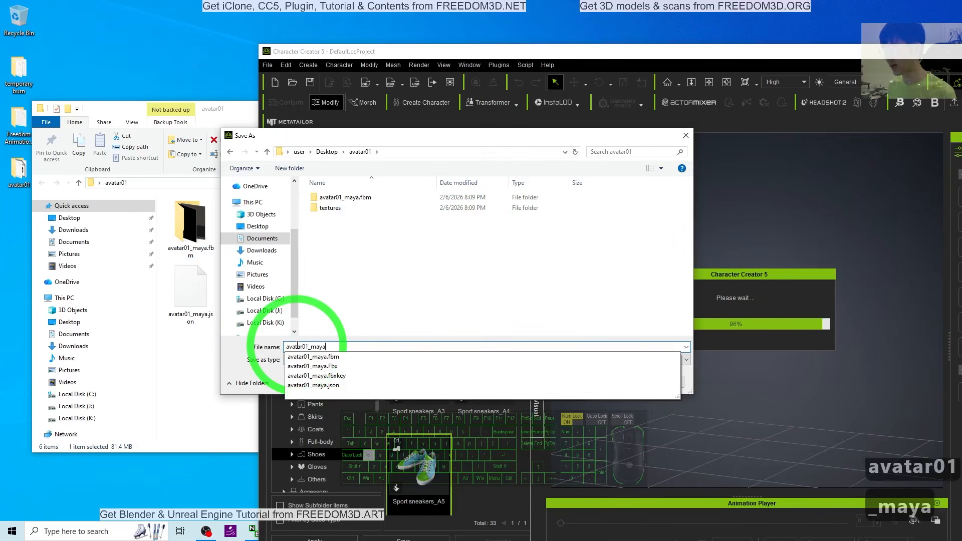
text(maya)
key(Return)
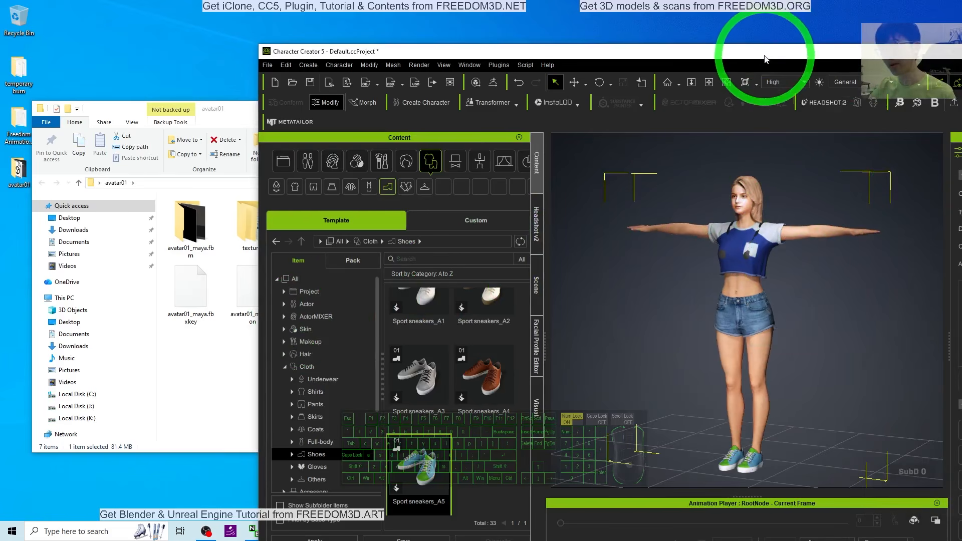
Maximize the Character Creator window and examine the imported character from several sides, with a close look at the shirt and the scene list
double_click(765, 59)
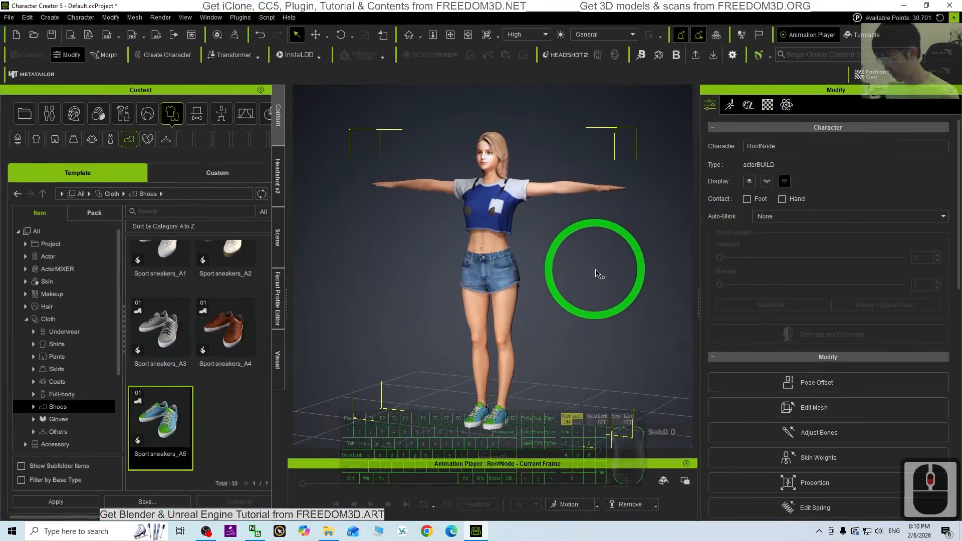
key(x)
drag(596, 273, 586, 251)
key(c)
drag(586, 252, 371, 283)
key(c)
drag(458, 278, 559, 260)
key(q)
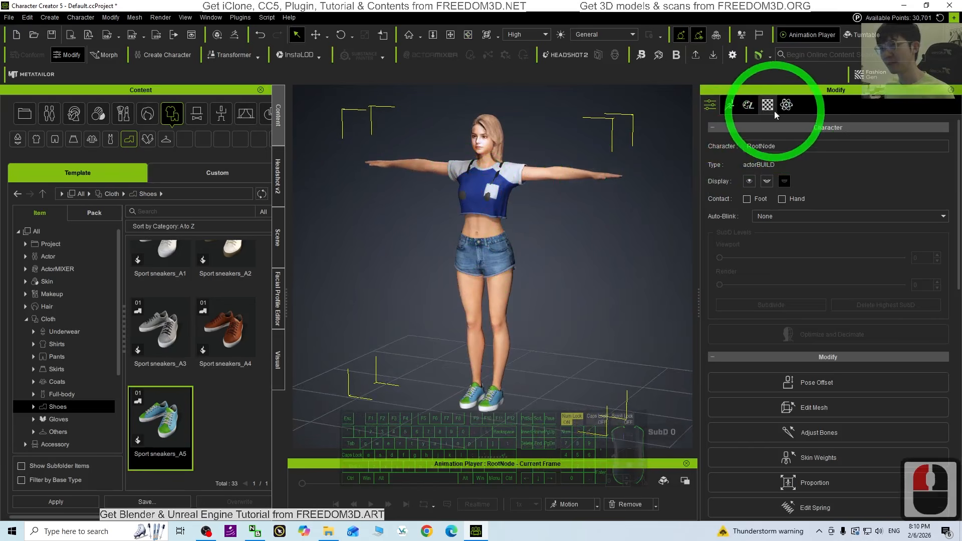
click(277, 237)
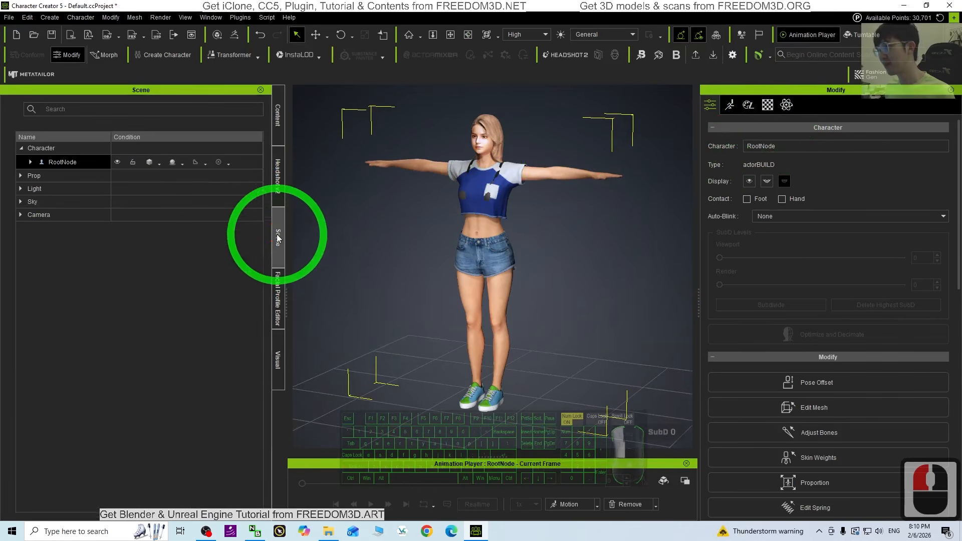
click(277, 116)
scroll(494, 195, up, 18)
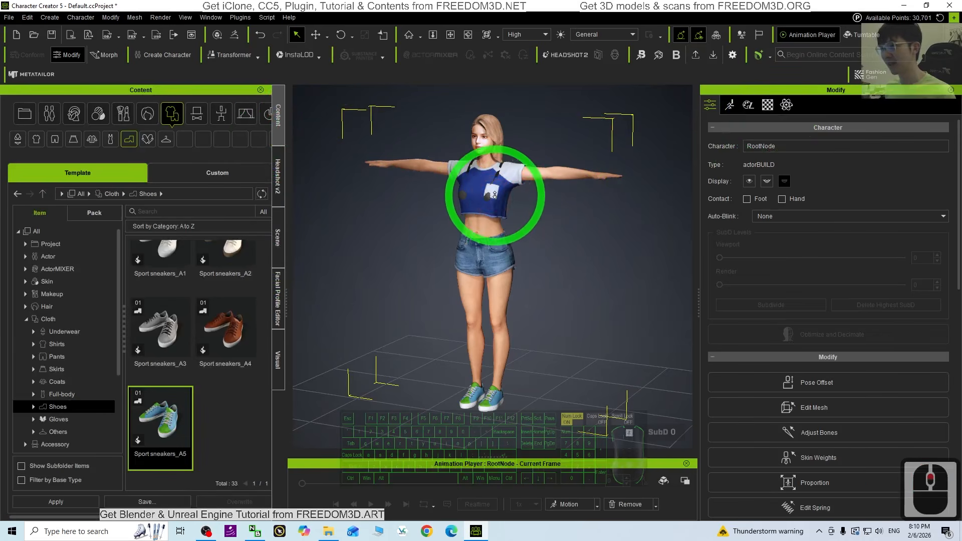
middle_drag(494, 195, 580, 301)
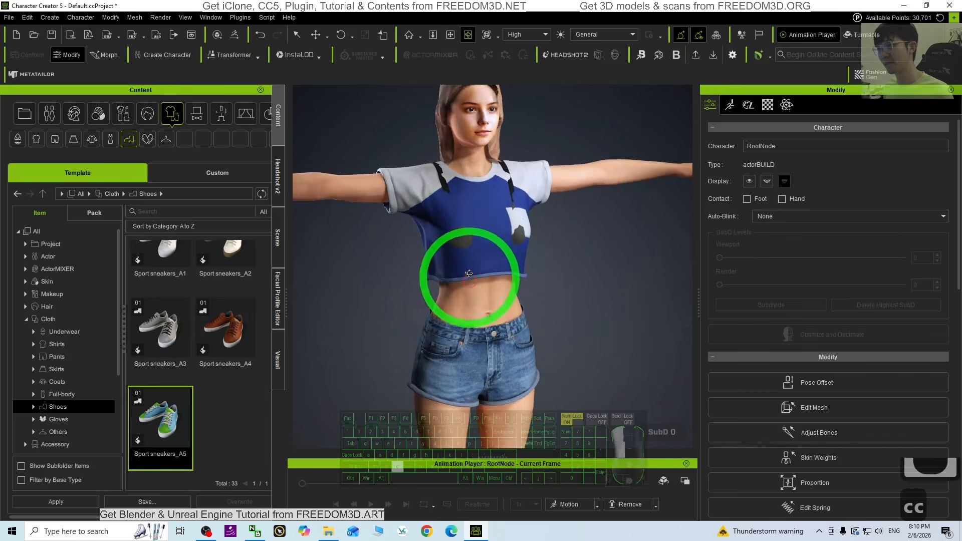
drag(469, 273, 520, 303)
drag(322, 320, 560, 266)
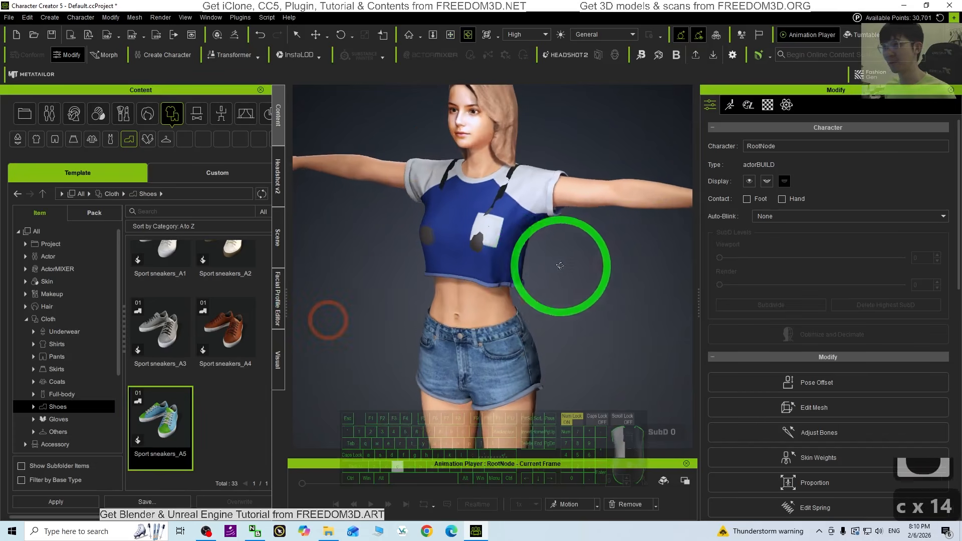
Select the Bra material in the character's material list and bring up its texture maps
click(767, 106)
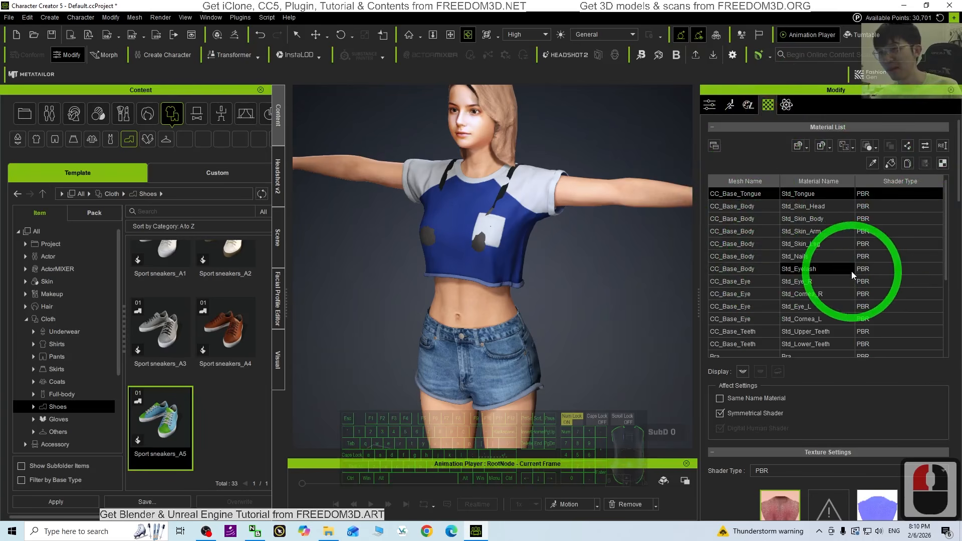
scroll(861, 284, down, 4)
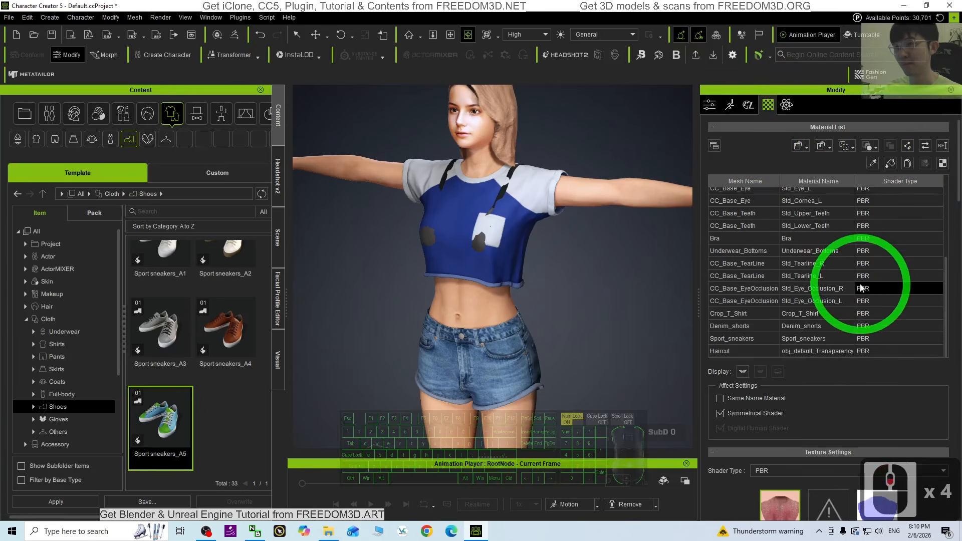
click(745, 240)
scroll(892, 354, down, 5)
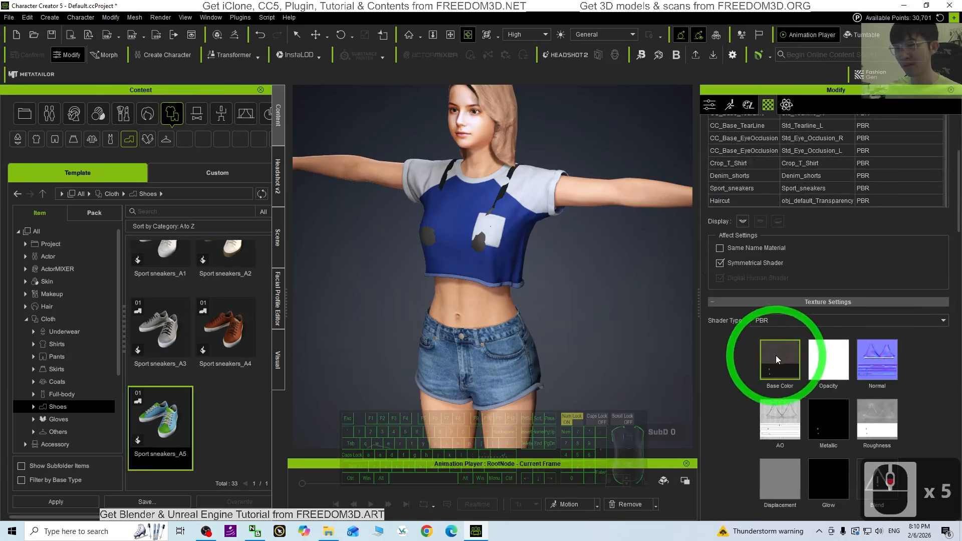
scroll(779, 361, down, 5)
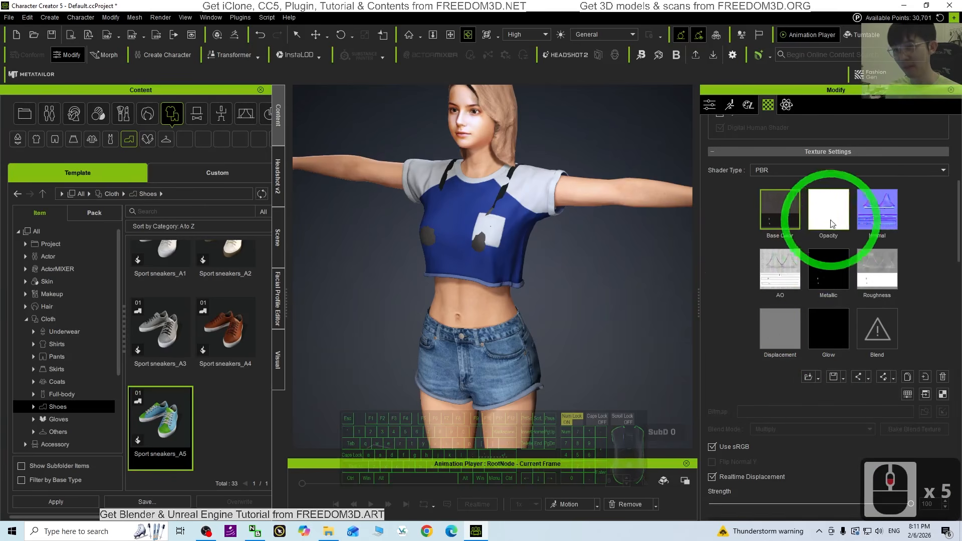
Try lowering the Bra material's texture strength to 98 and its opacity to about 11
scroll(807, 354, down, 4)
scroll(846, 369, up, 2)
scroll(845, 357, down, 3)
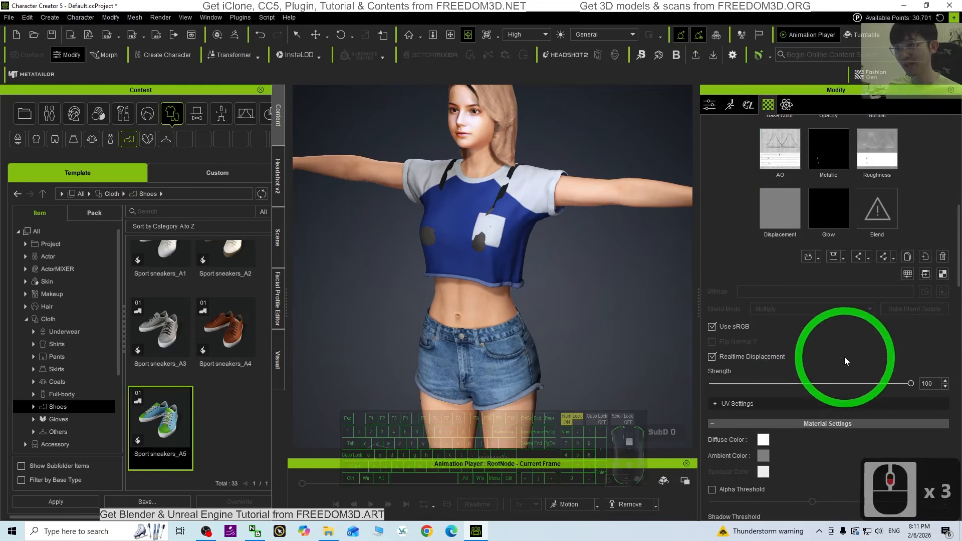
scroll(808, 378, down, 3)
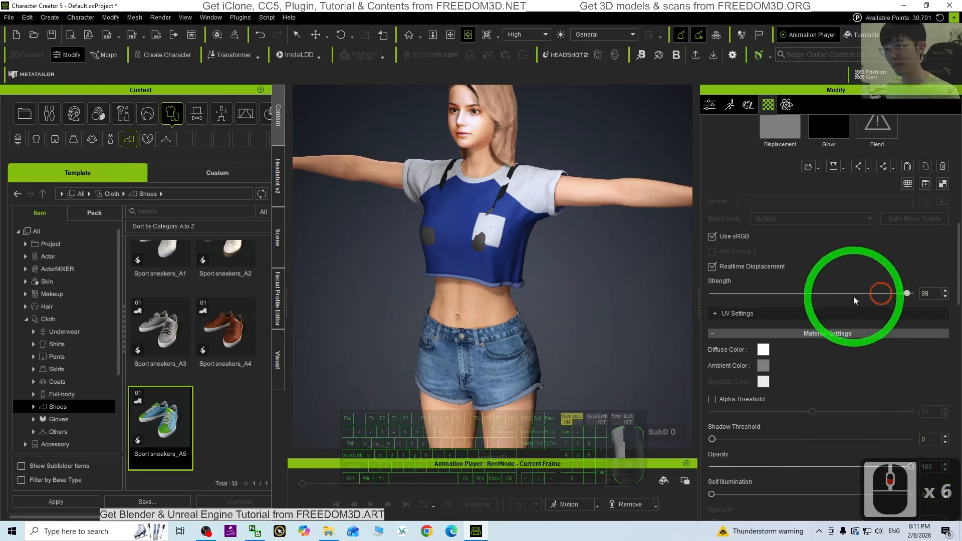
scroll(882, 297, up, 3)
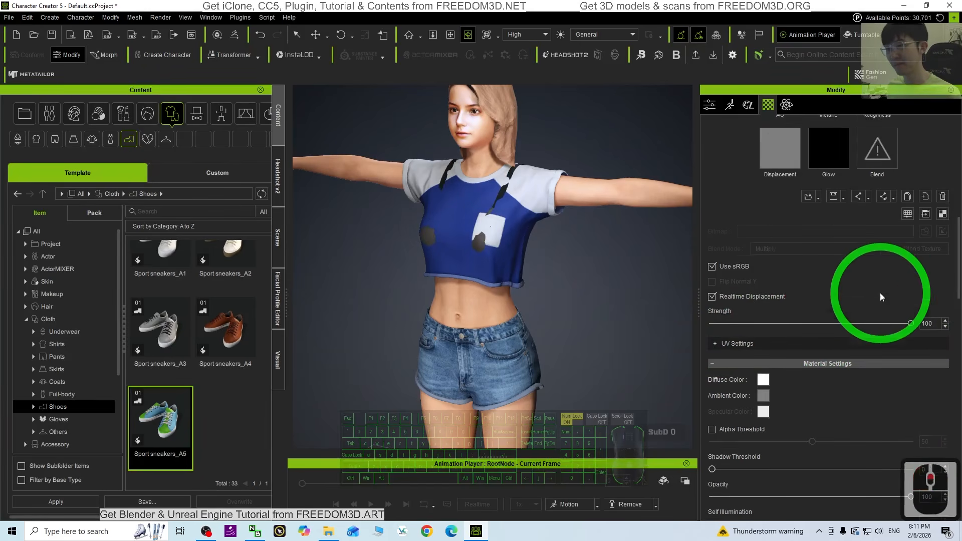
scroll(853, 321, down, 2)
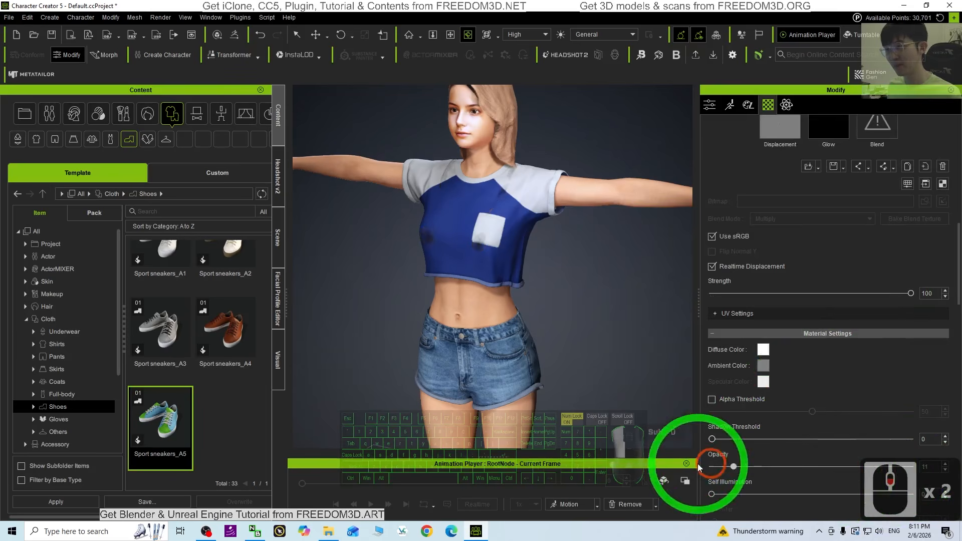
scroll(814, 261, up, 9)
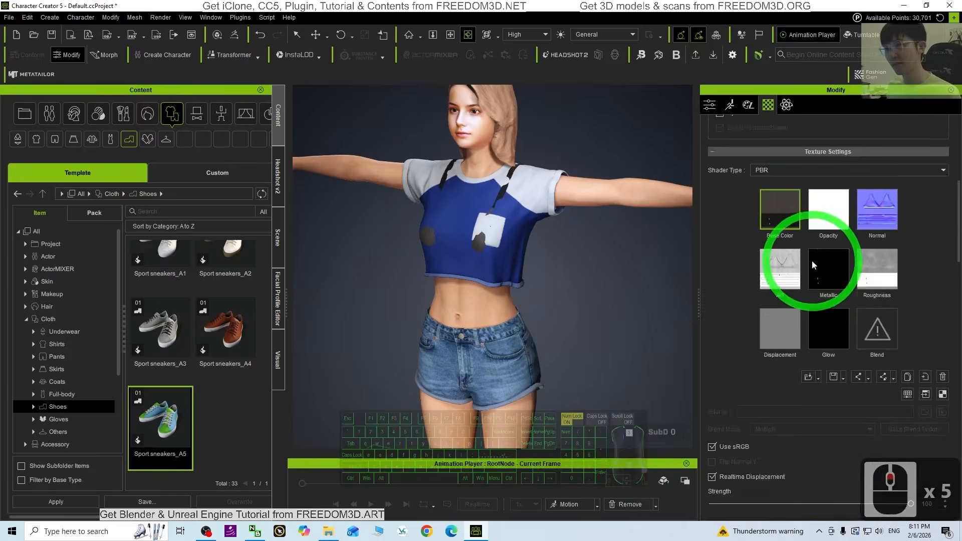
Adjust the color of the Bra material's opacity texture, setting its brightness to -100
click(827, 265)
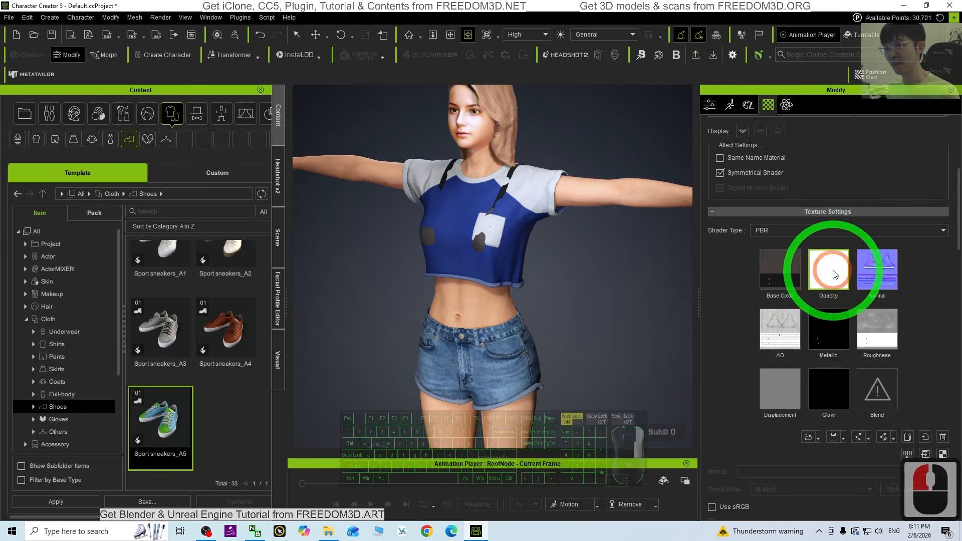
click(876, 349)
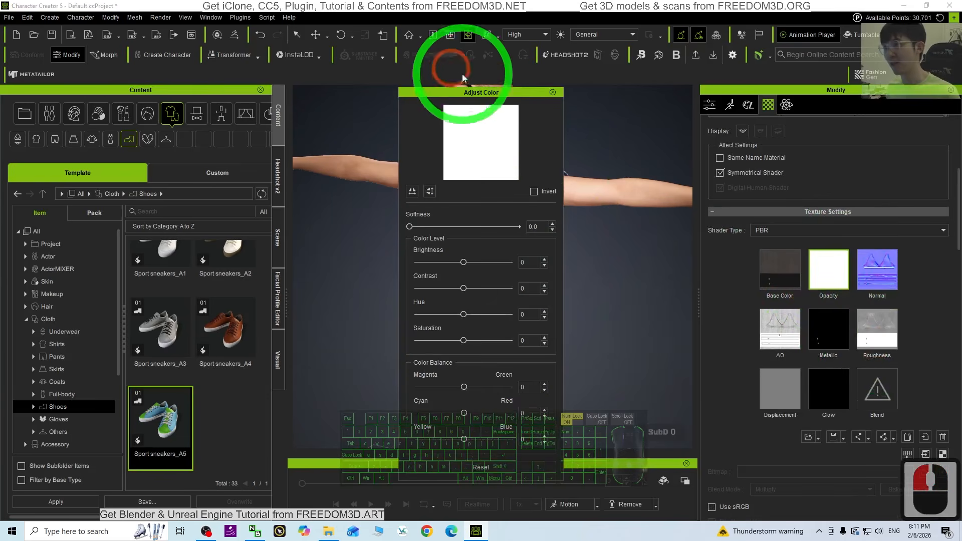
drag(471, 94, 232, 74)
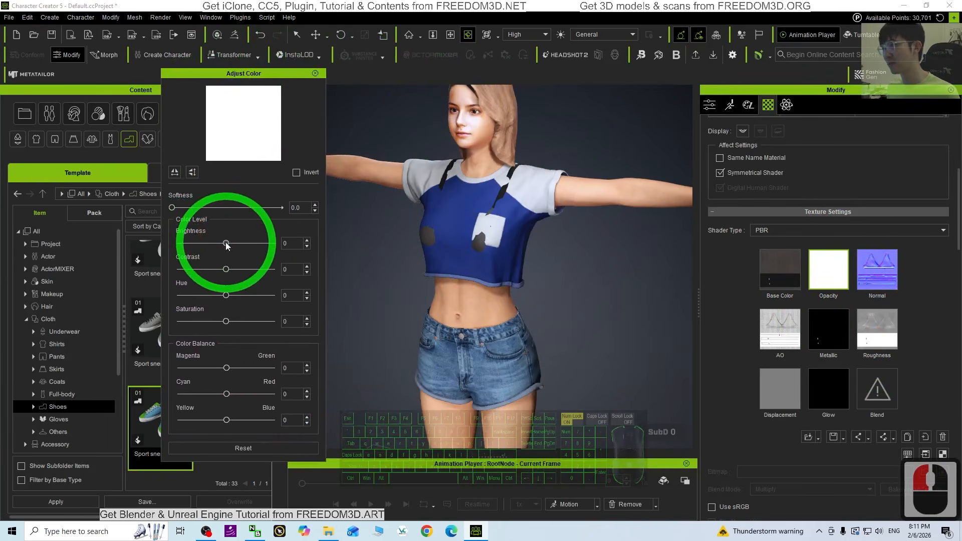
drag(227, 243, 144, 249)
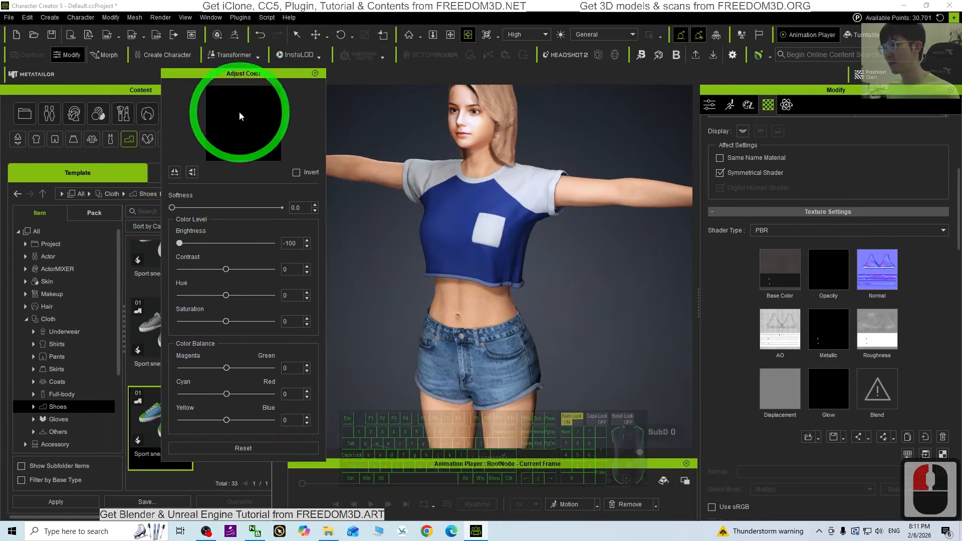
click(316, 74)
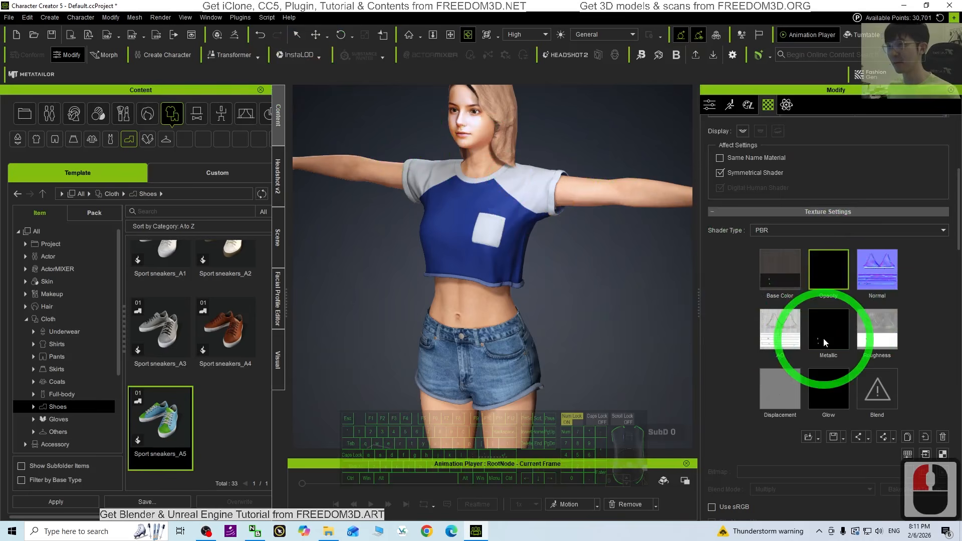
Examine the whole character from several angles and distances to check the shirt without the bra showing through
scroll(823, 342, down, 3)
scroll(516, 258, down, 15)
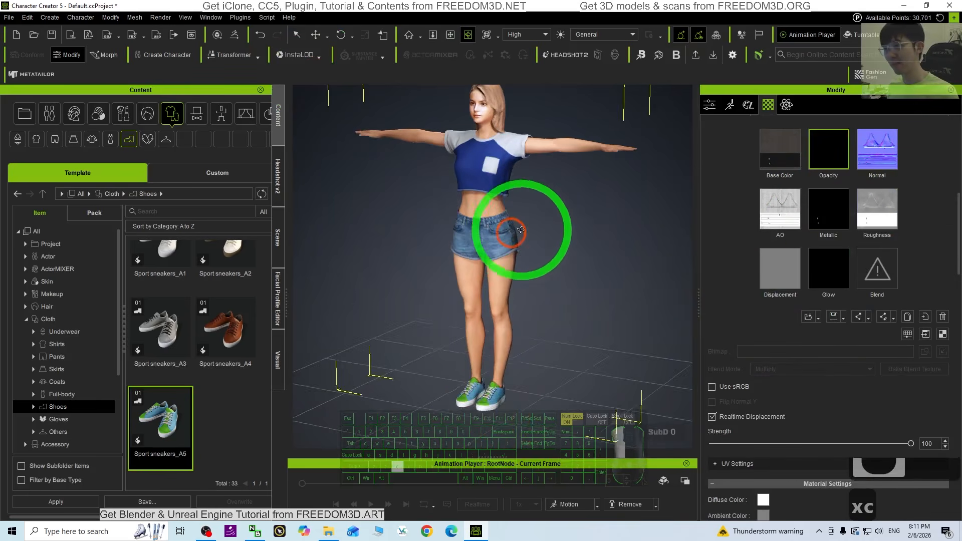
drag(522, 230, 501, 242)
key(x)
drag(554, 262, 563, 221)
drag(570, 240, 553, 275)
key(c)
drag(552, 286, 578, 256)
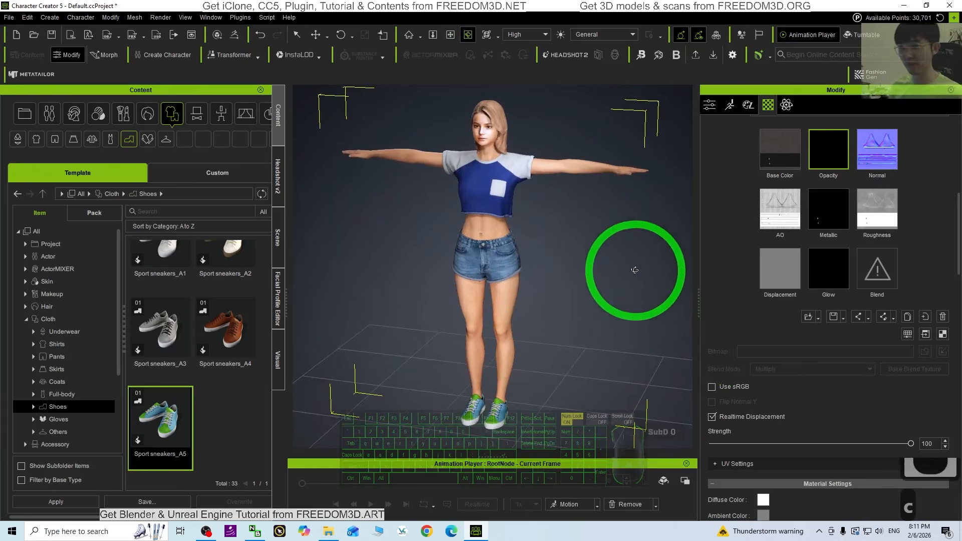
Shrink the Character Creator window and look over the files in the avatar01 folder in File Explorer
drag(545, 4, 699, 39)
click(183, 107)
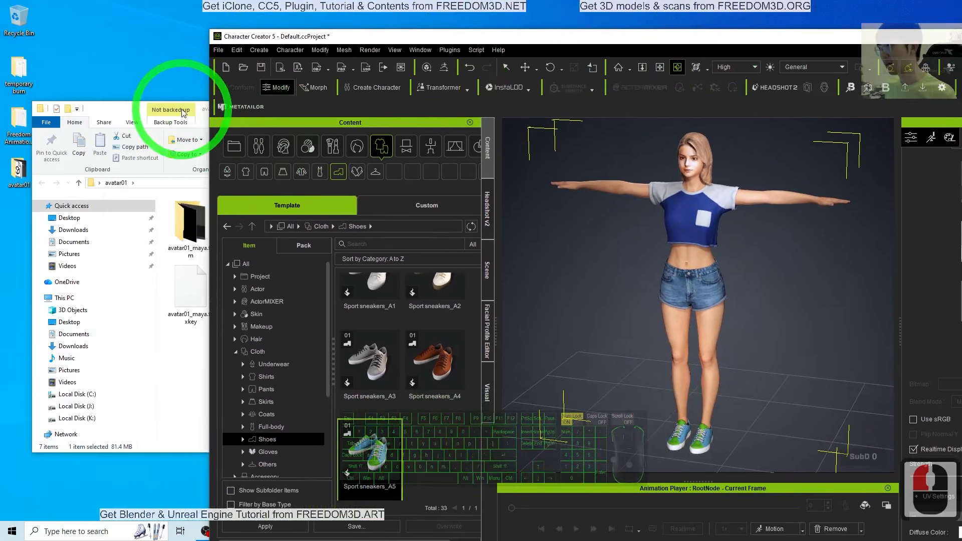
drag(377, 225, 658, 258)
click(353, 314)
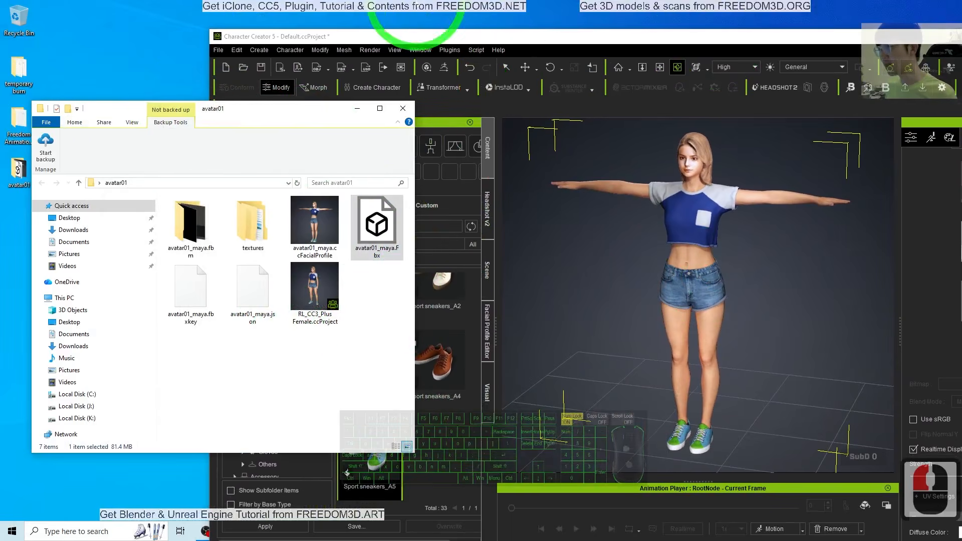
click(219, 50)
click(248, 156)
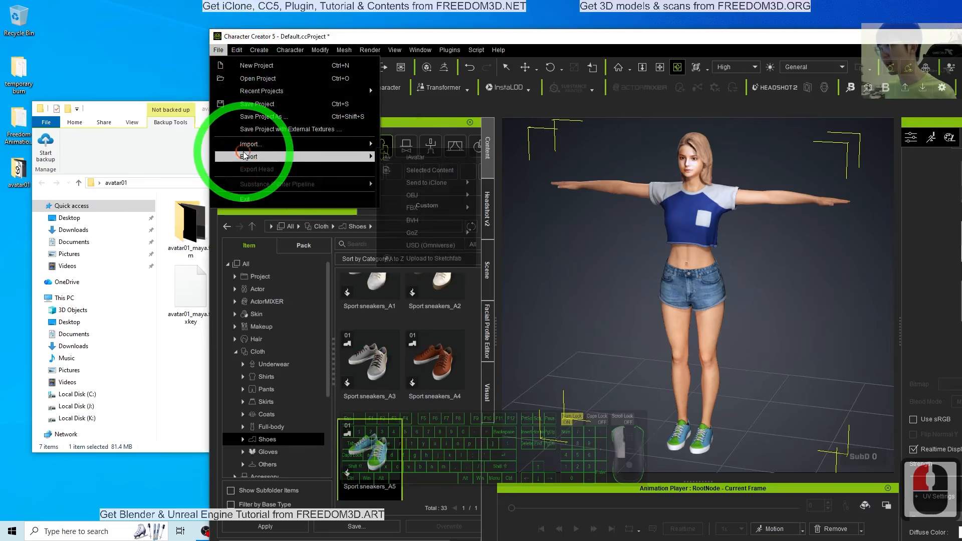
click(412, 208)
click(519, 220)
click(519, 222)
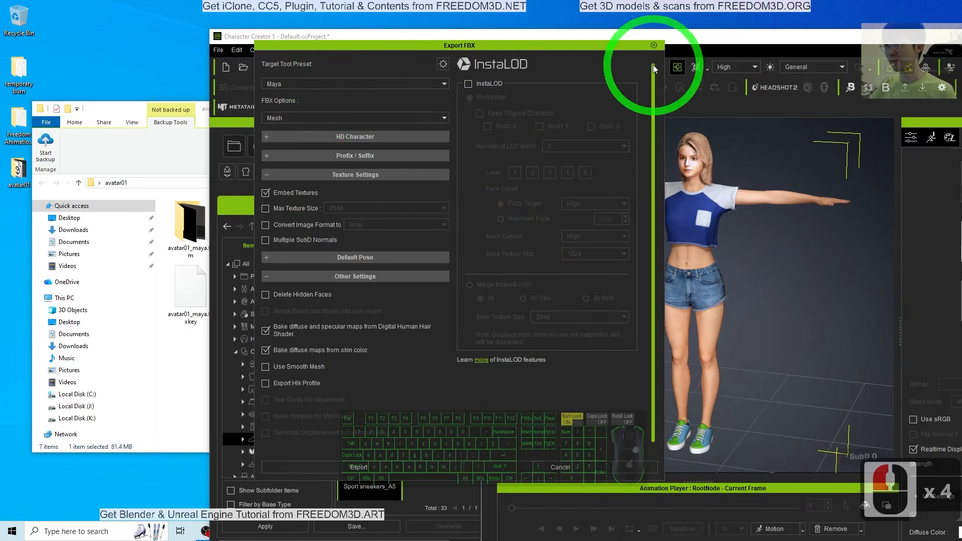
click(654, 45)
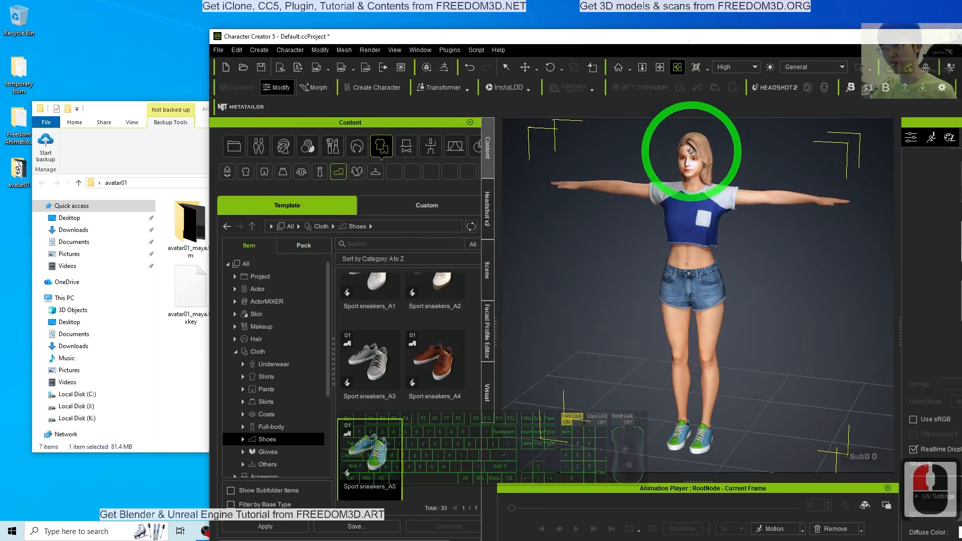
Maximize the Character Creator window, open the Facial Profile Editor and turn on expression editing
double_click(570, 35)
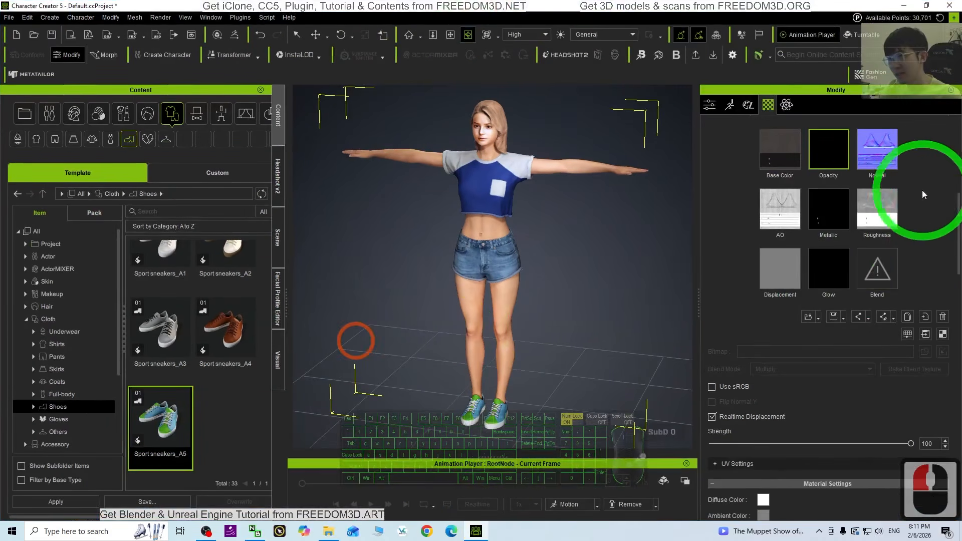
click(710, 105)
scroll(903, 276, down, 5)
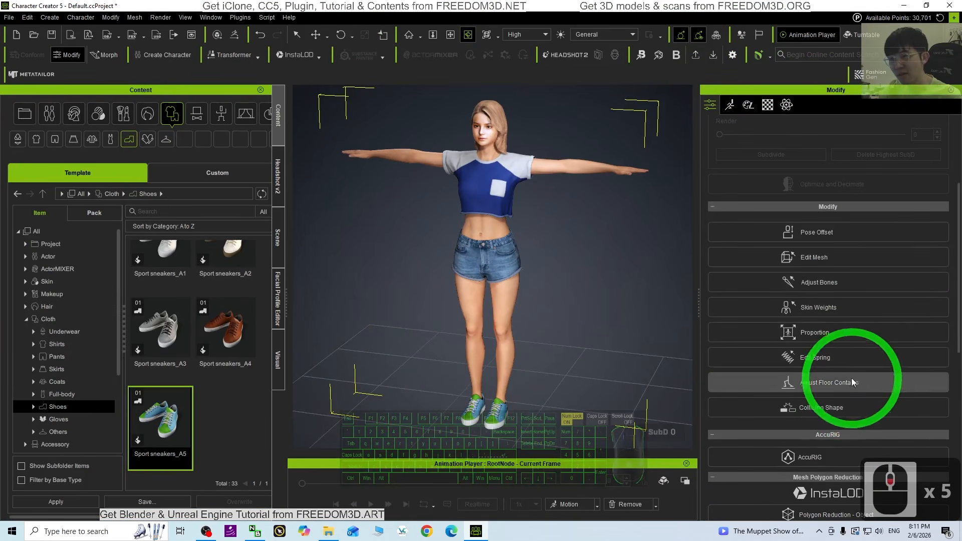
click(732, 104)
click(825, 277)
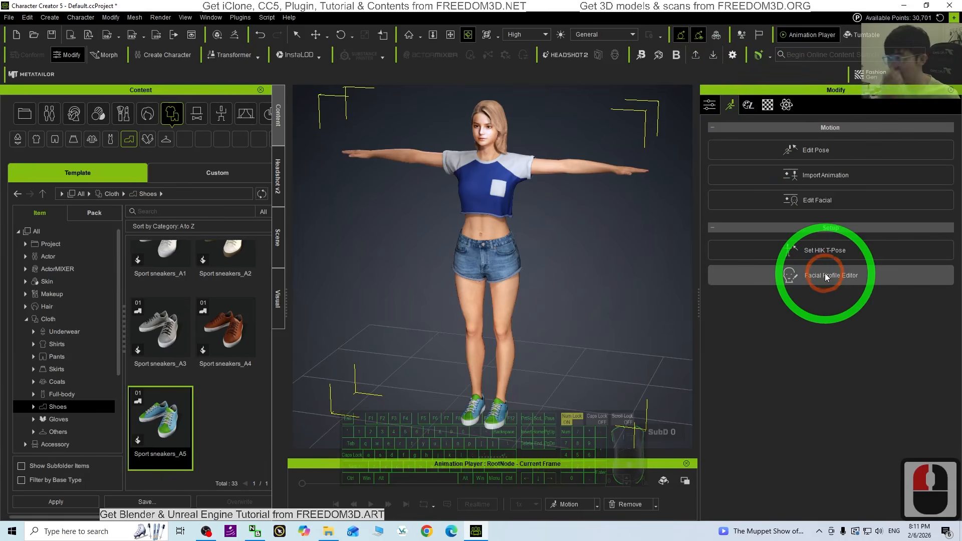
click(279, 293)
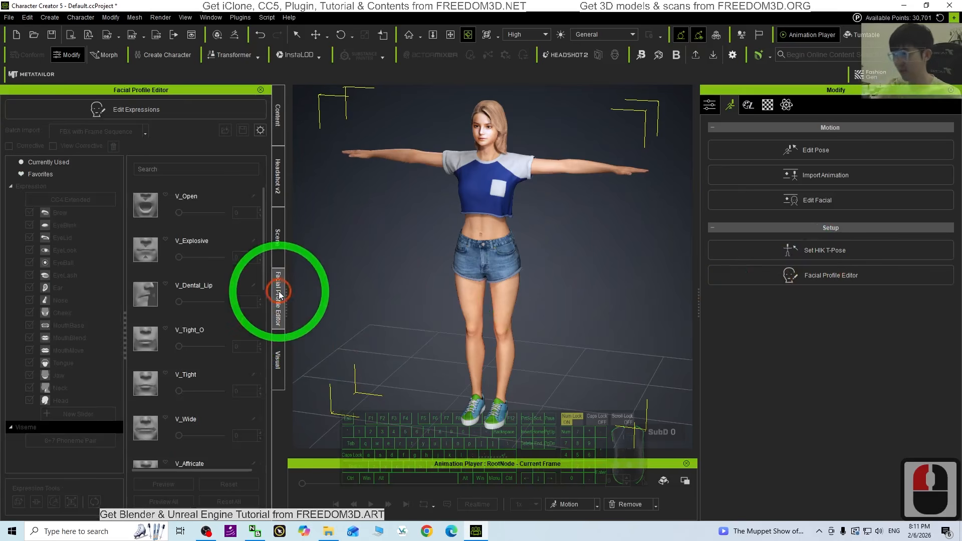
click(120, 111)
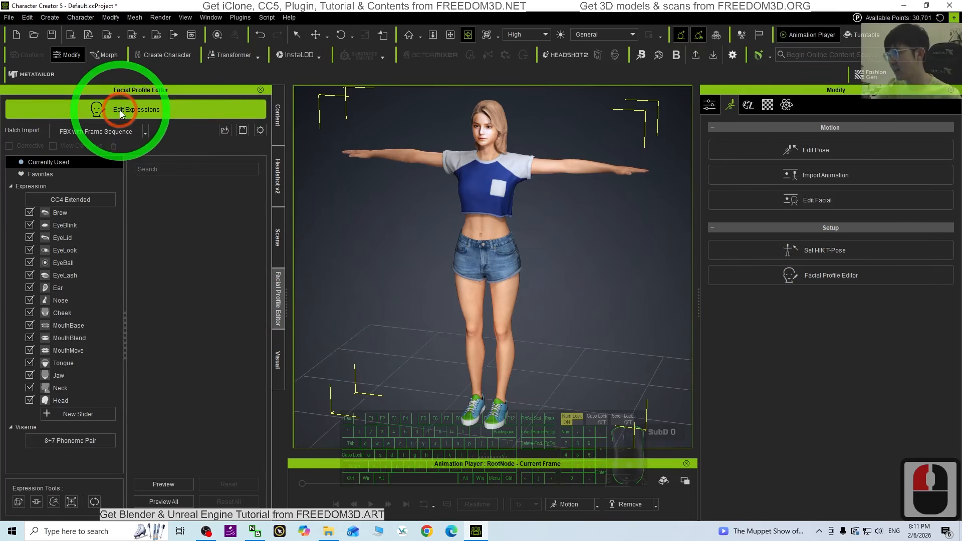
Batch import the morphs from avatar01_maya.Fbx as an FBX file into the target category morph, and finish editing expressions
click(145, 132)
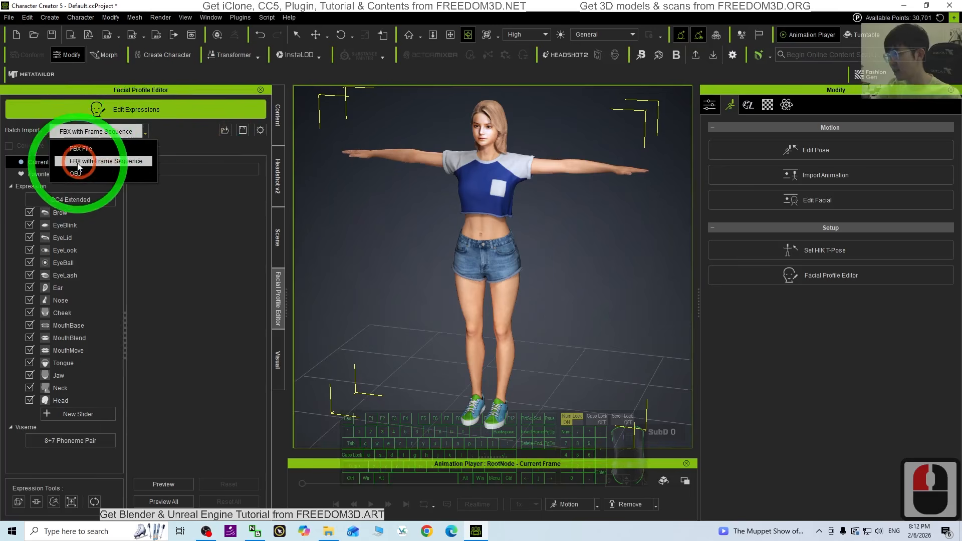
click(83, 149)
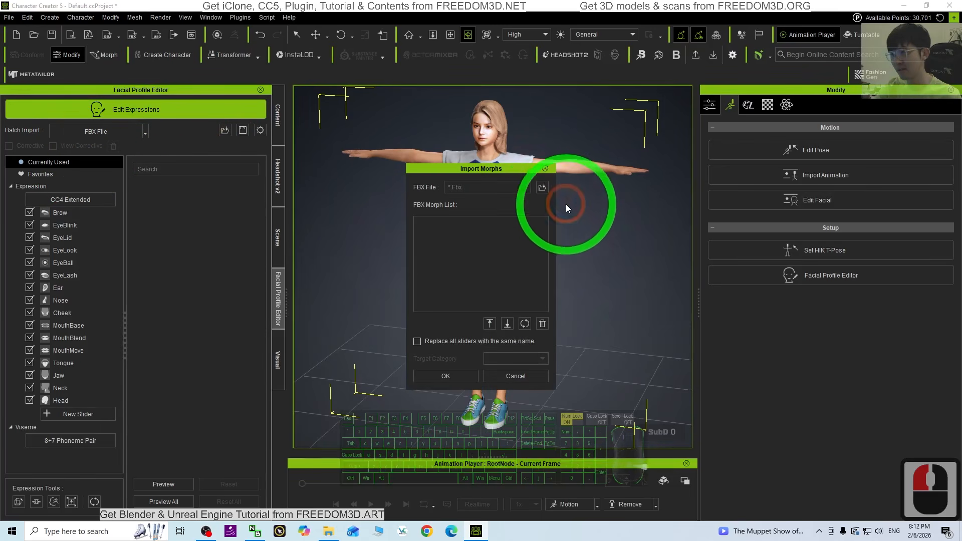
click(542, 189)
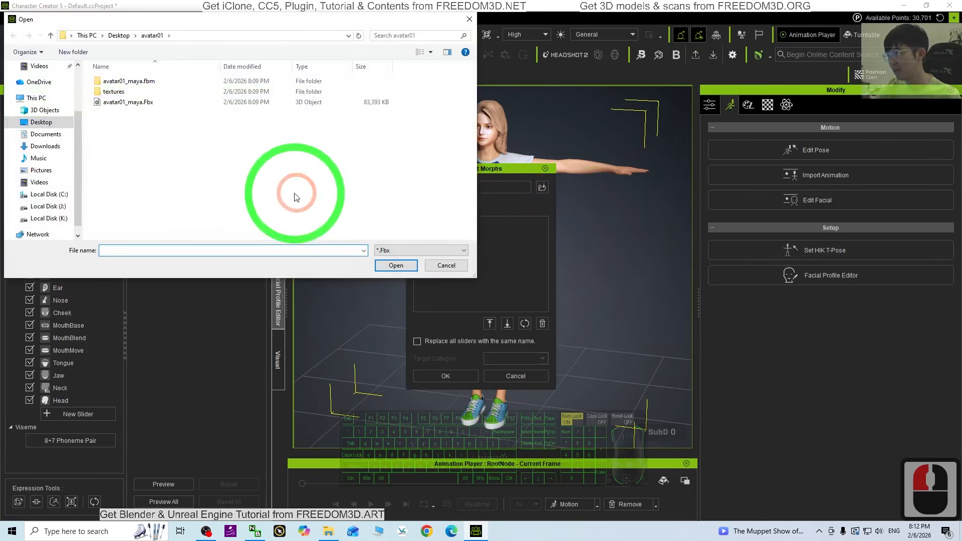
double_click(119, 104)
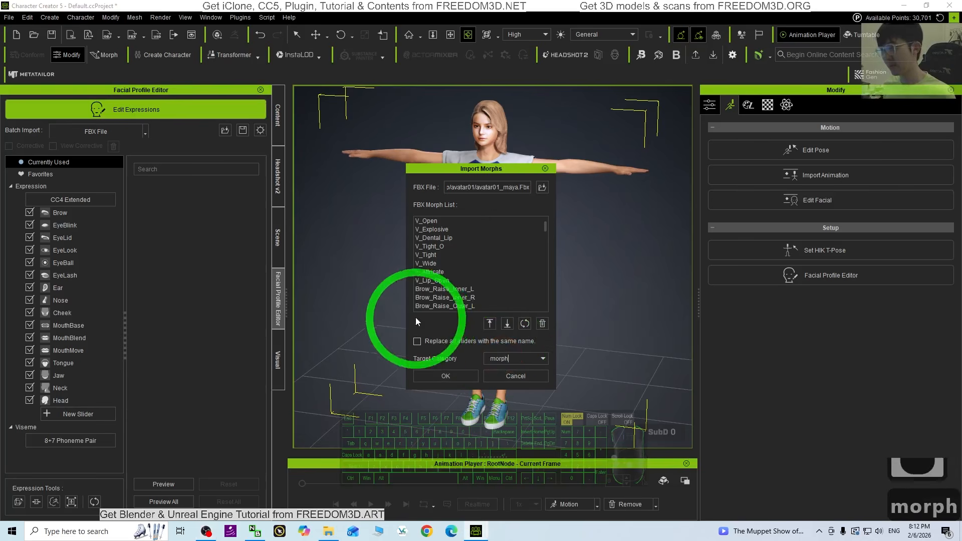
click(426, 377)
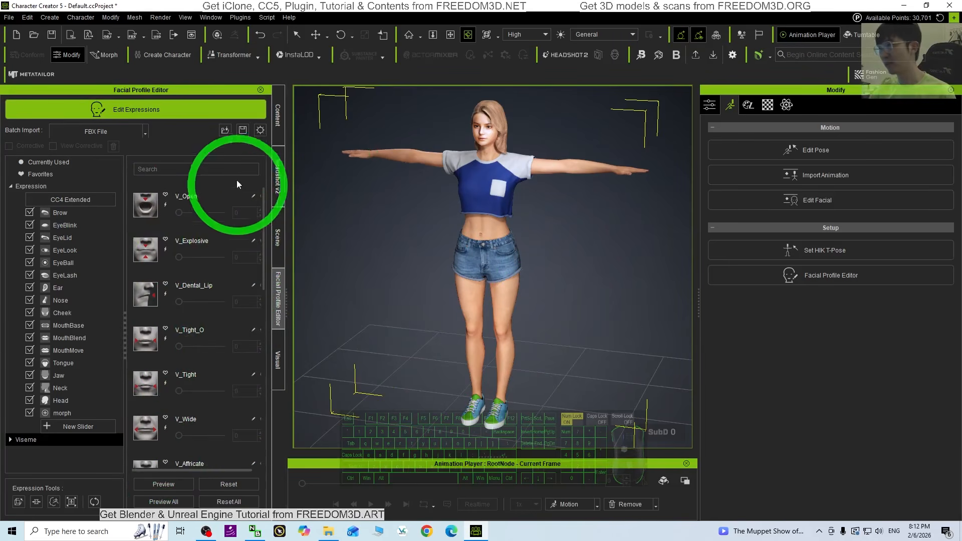
click(139, 109)
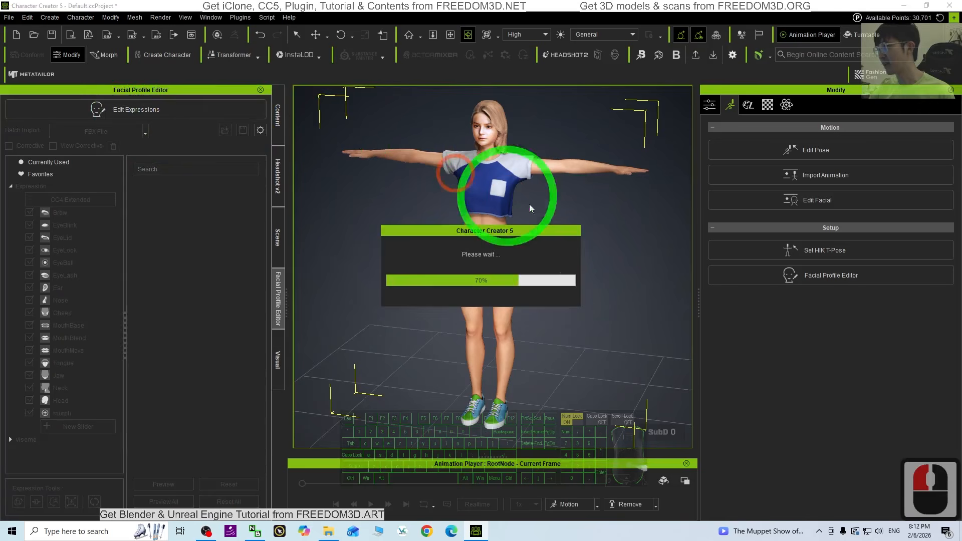
Save the project as Default.ccProject in the avatar01 folder and check the folder for the saved file
drag(294, 6, 512, 71)
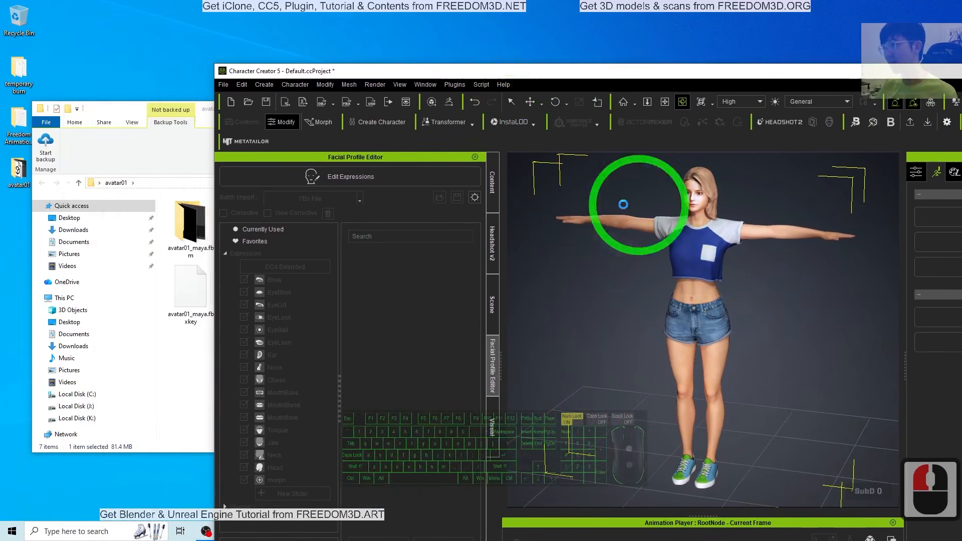
click(224, 85)
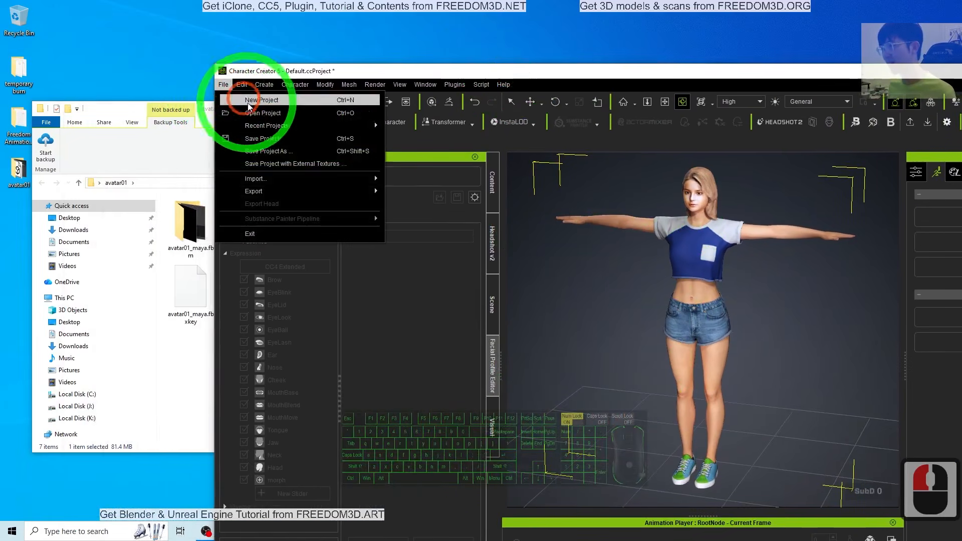
click(275, 154)
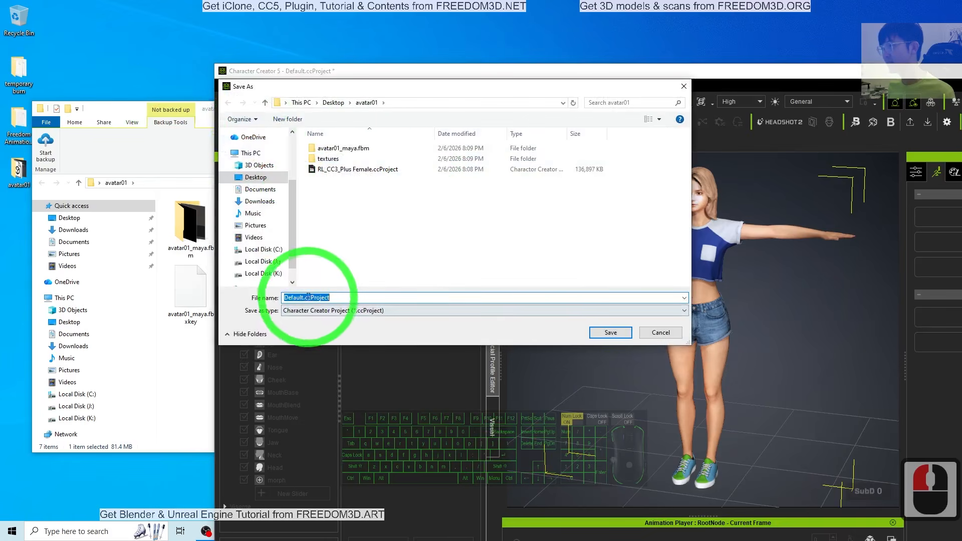
click(306, 297)
click(609, 332)
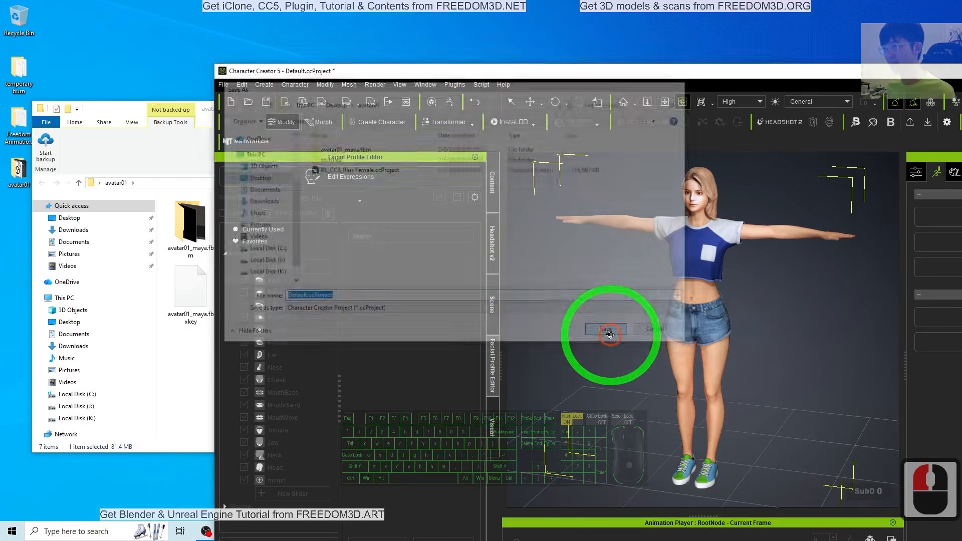
click(149, 107)
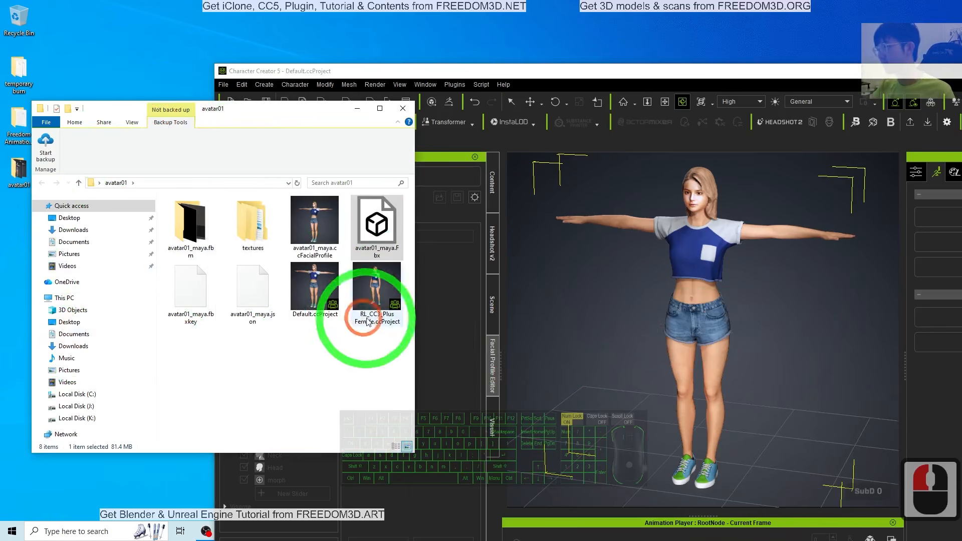
click(409, 74)
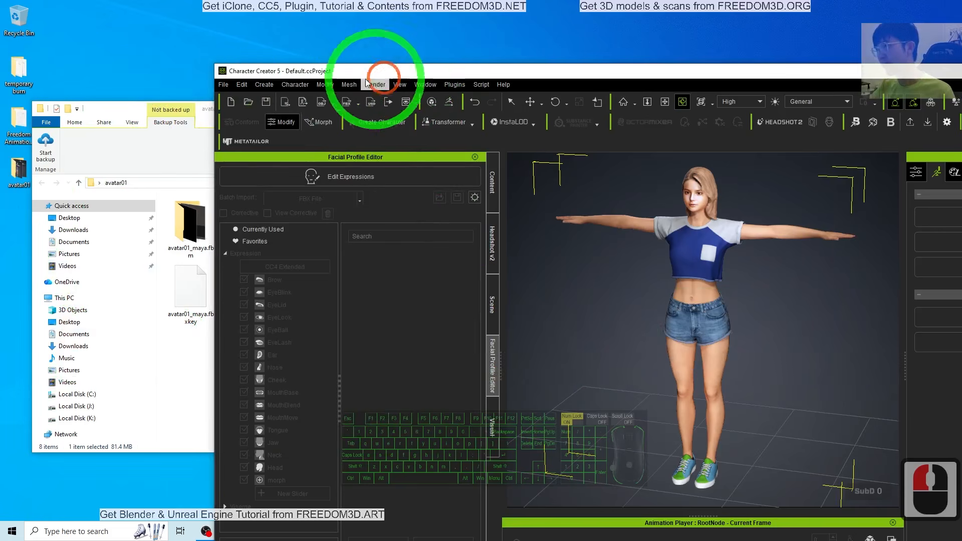
Start an FBX export of the character and set the target tool preset to Blender
click(224, 85)
click(256, 191)
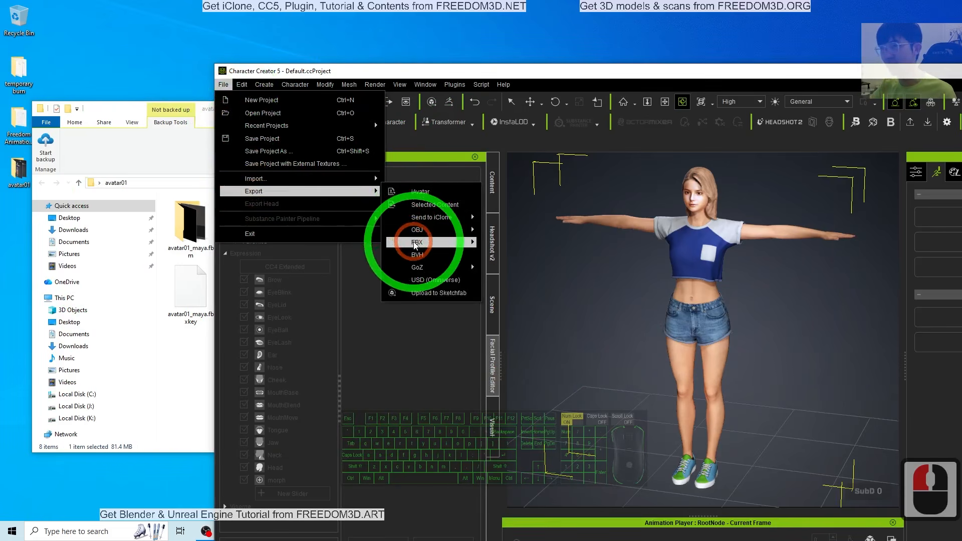
click(416, 243)
click(506, 251)
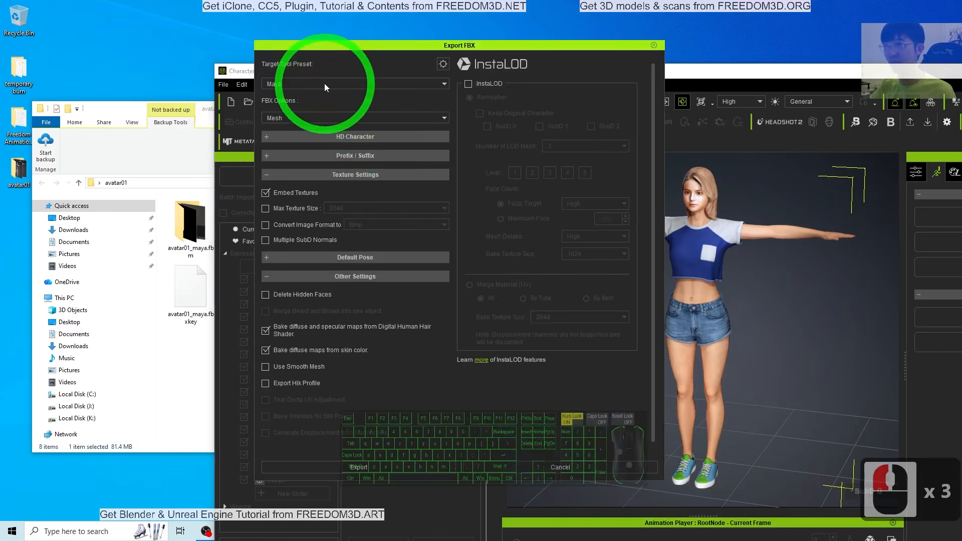
click(324, 84)
click(277, 150)
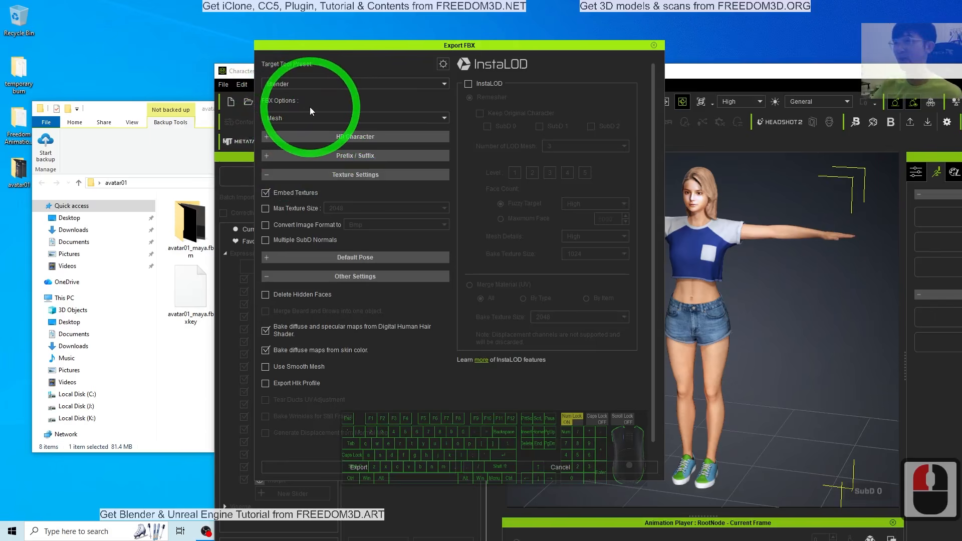
Enable InstaLOD with Merge Material (UV) for All, turn on Merge Opacity to Diffuse Texture in the advanced settings, and start the export
click(469, 84)
click(479, 285)
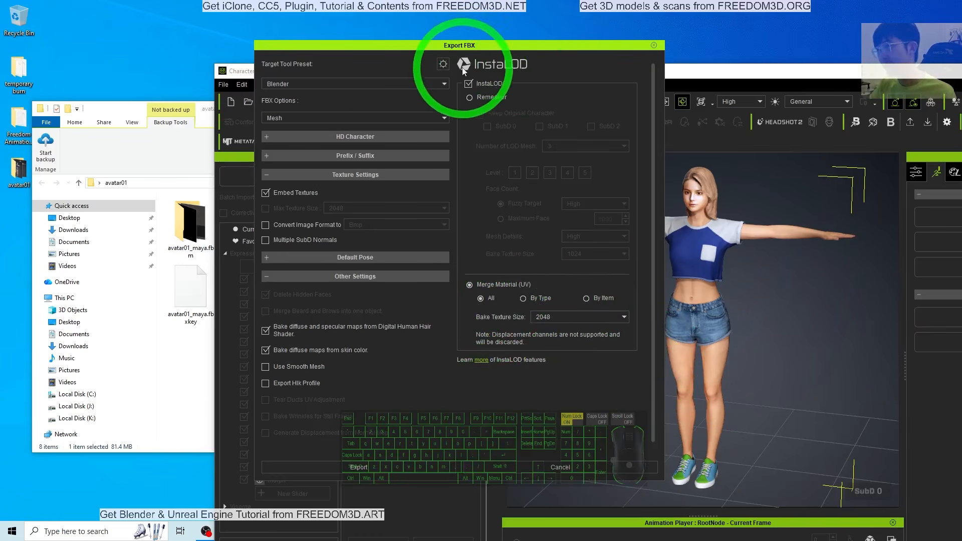
click(444, 64)
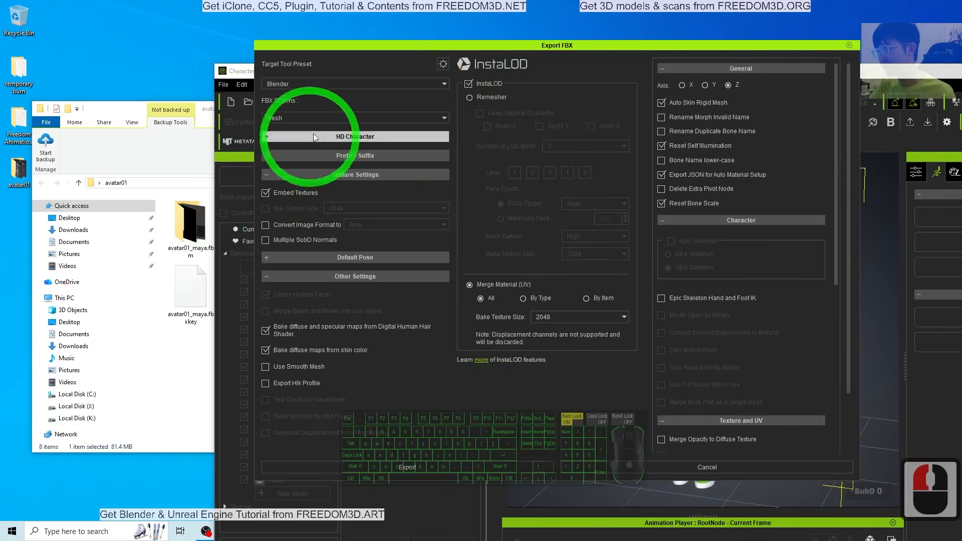
click(662, 439)
click(428, 468)
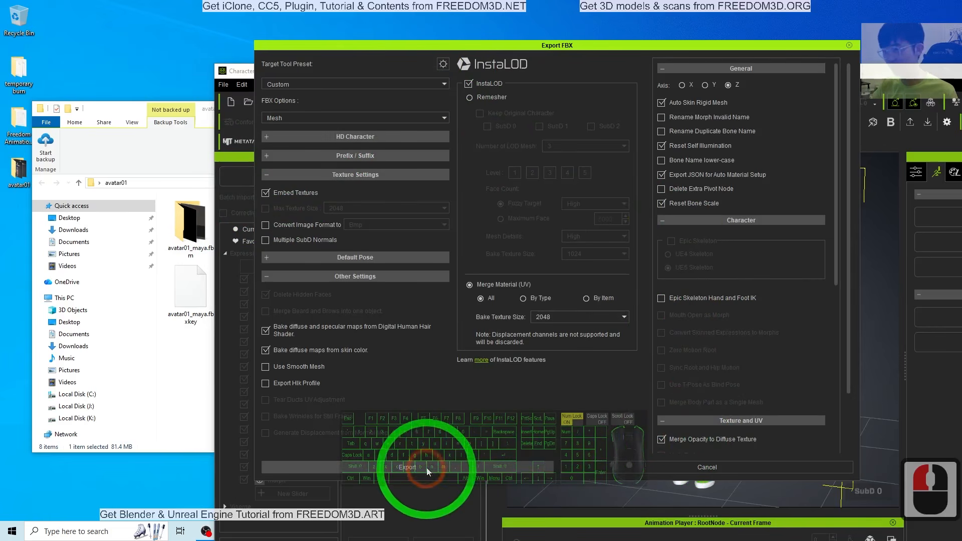
click(699, 367)
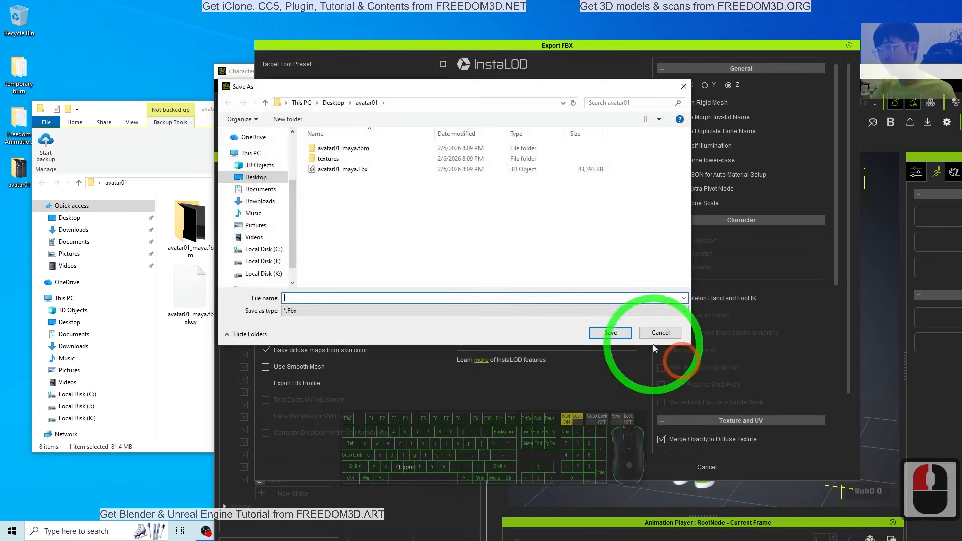
Create a folder named Blender ready inside avatar01 and open it as the export location
right_click(362, 237)
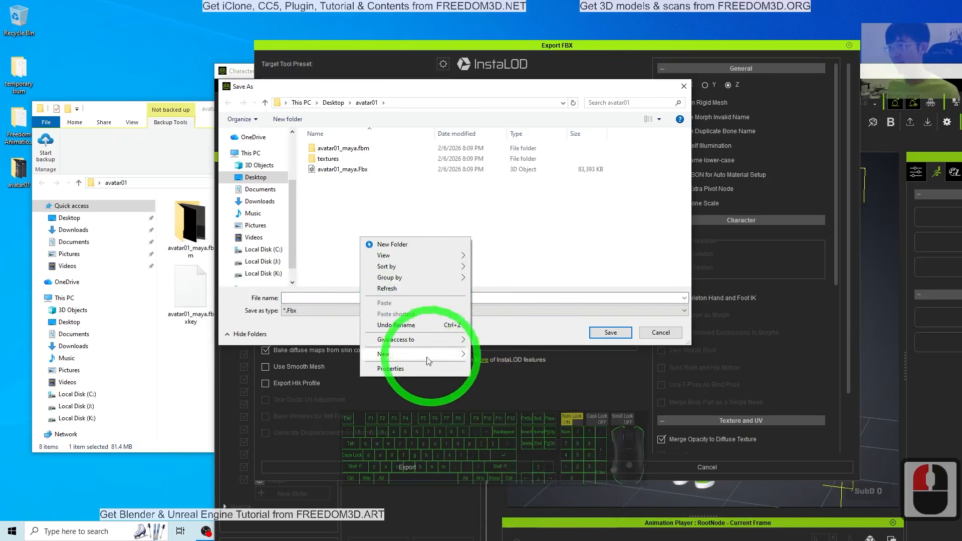
mouse_move(423, 354)
click(514, 358)
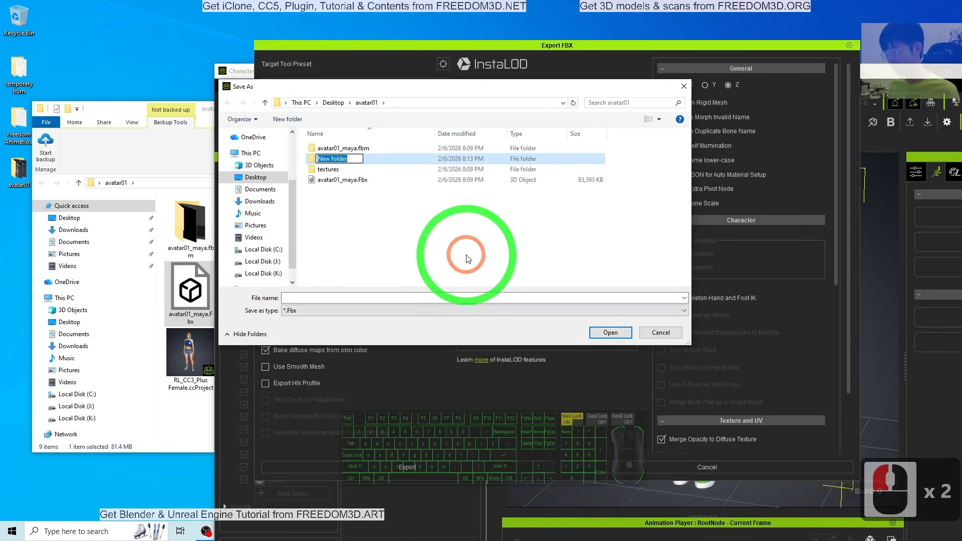
text(Blender ready)
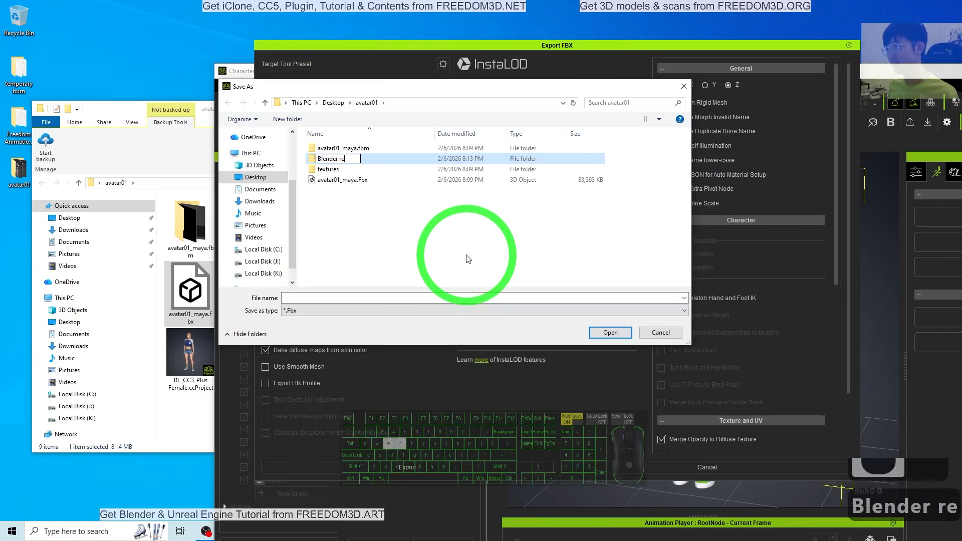
key(Return)
key(Return)
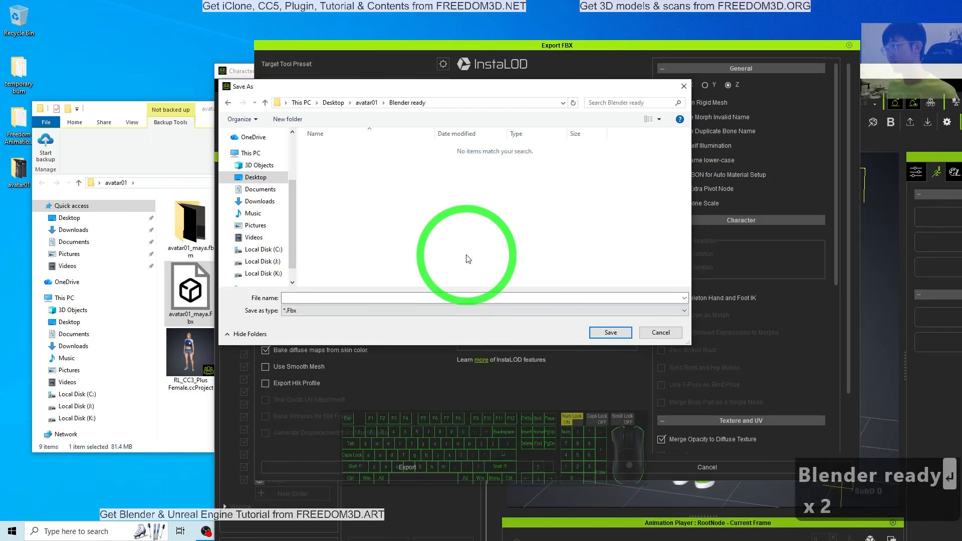
Name the FBX file avatar01_BlenderReady and save it in the Blender ready folder
click(333, 297)
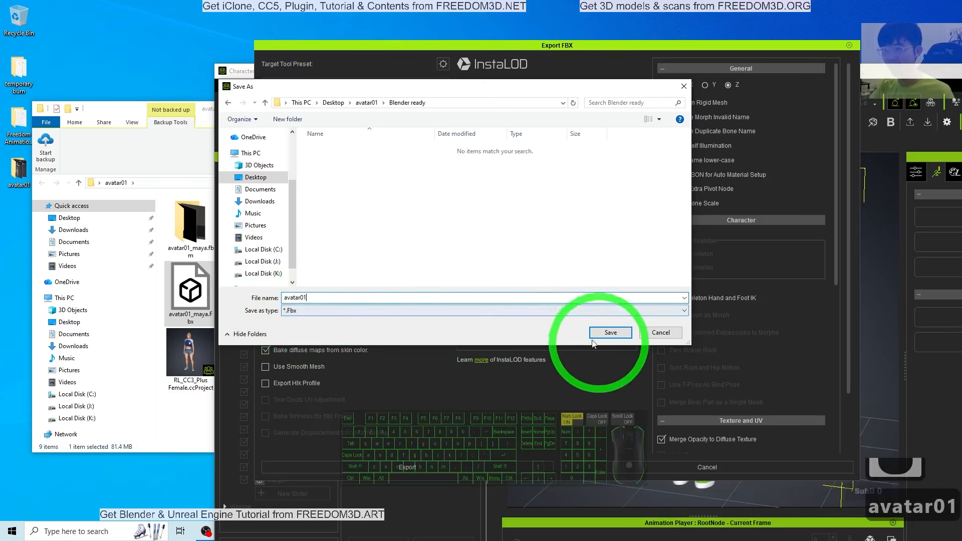
key(shift)
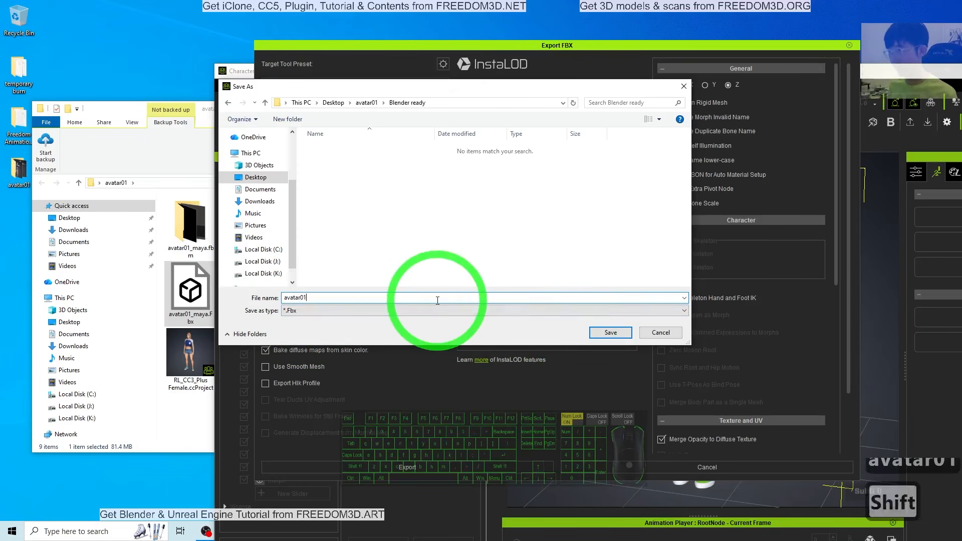
text(_BlenderReady)
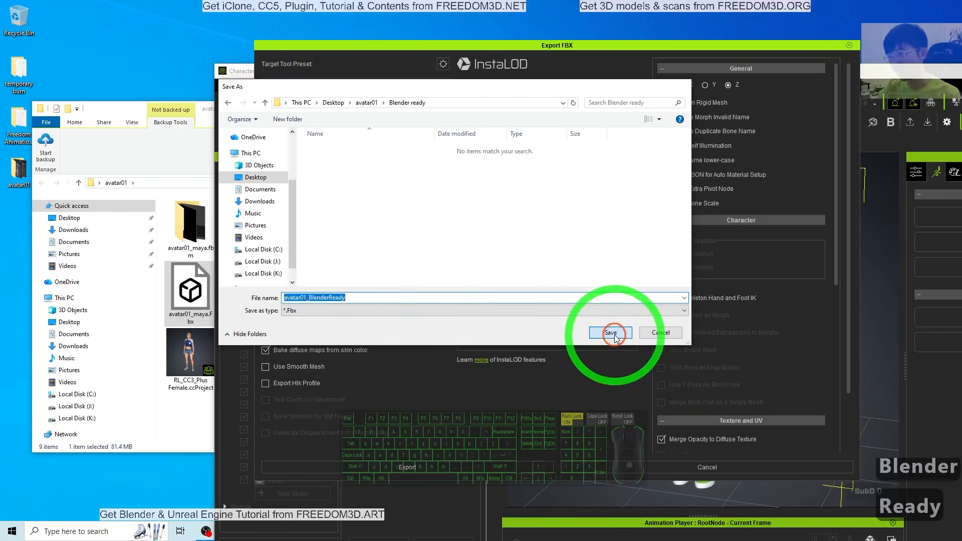
click(616, 338)
Open the Blender ready folder in File Explorer and check the exported avatar01_BlenderReady.Fbx
click(150, 107)
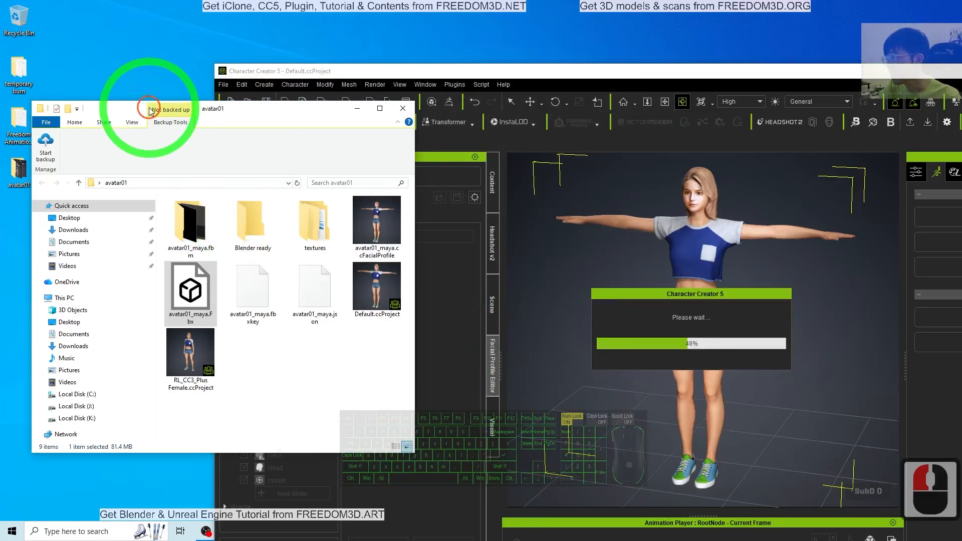
double_click(276, 228)
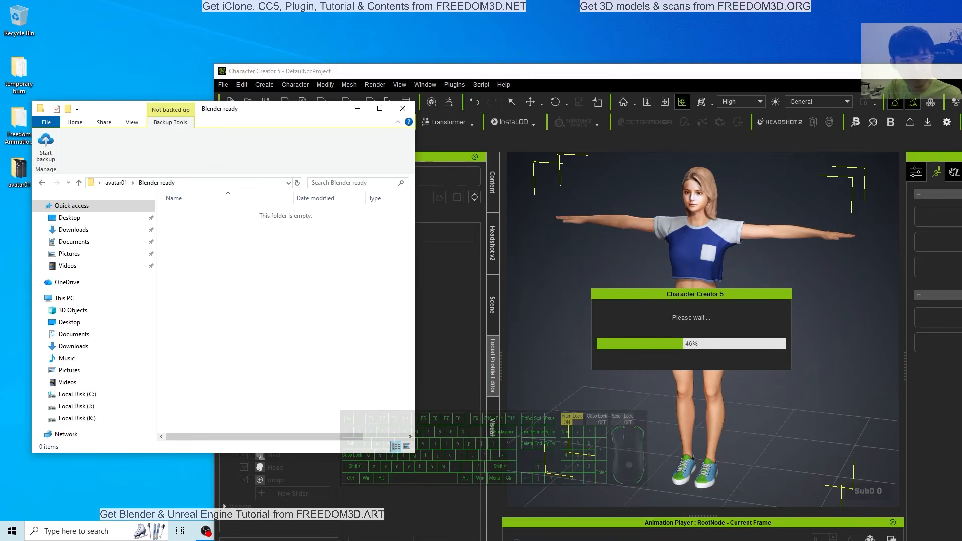
click(207, 224)
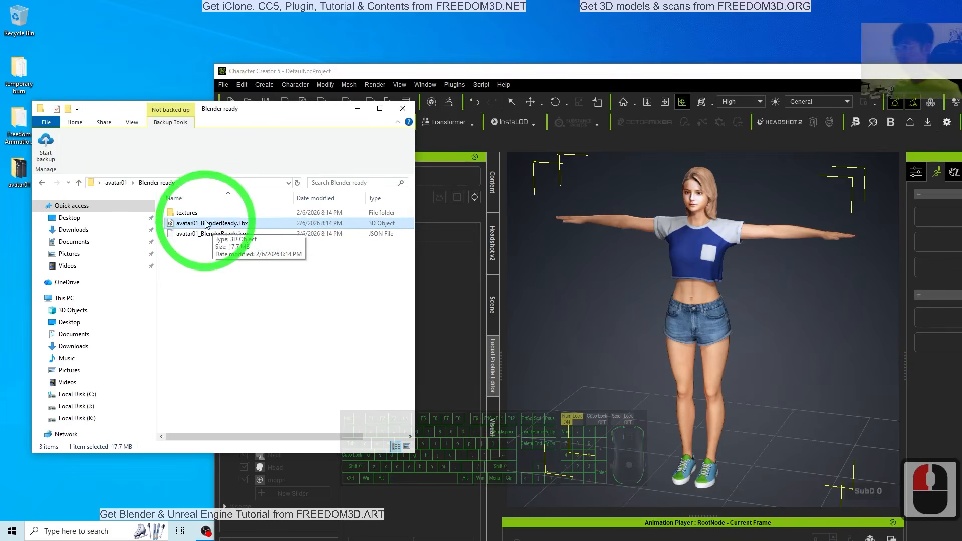
Minimize Character Creator and launch Blender 5.0
drag(750, 76, 722, 2)
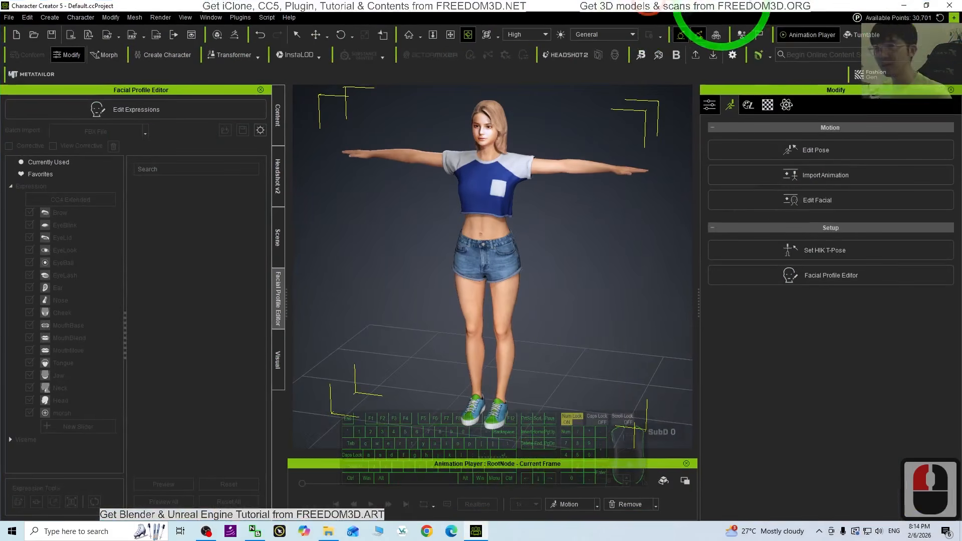
click(911, 5)
click(75, 533)
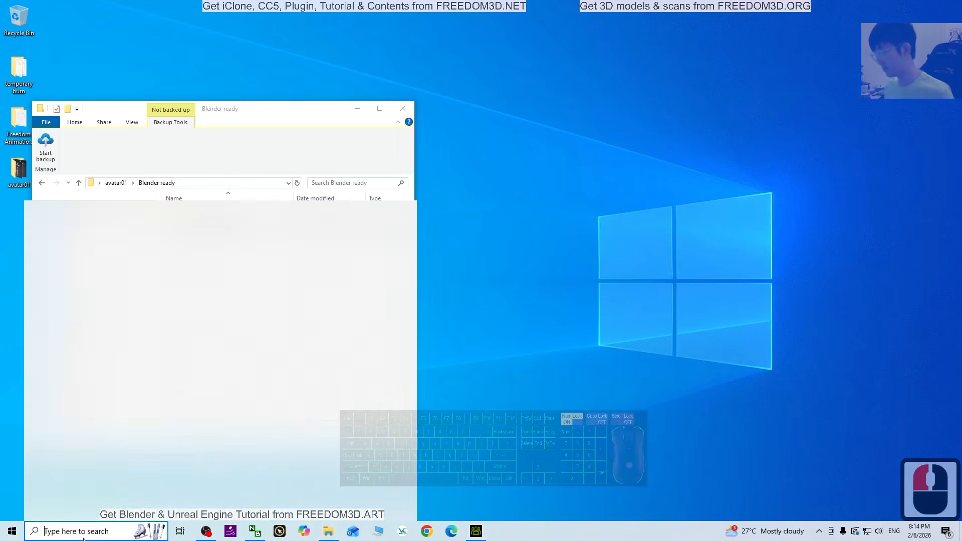
text(blender)
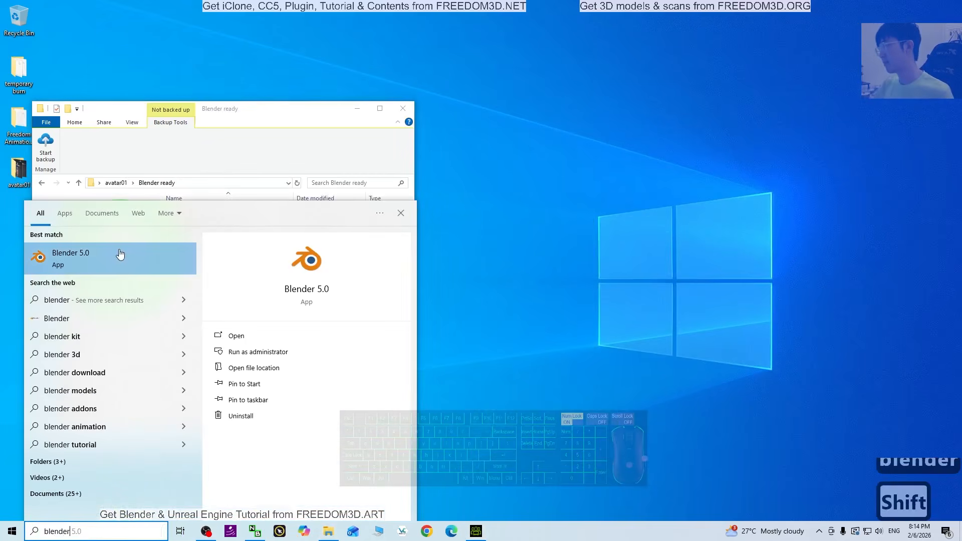
click(120, 255)
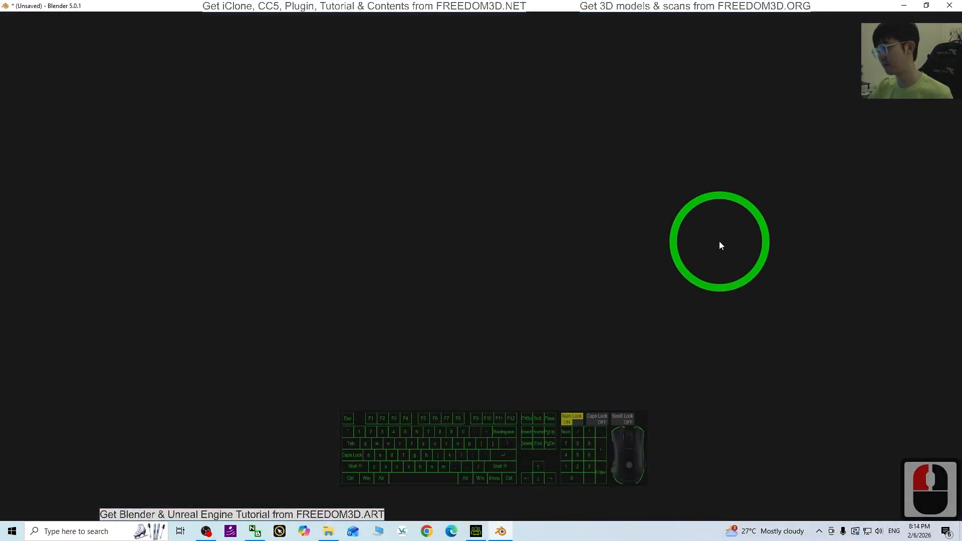
Dismiss the Blender splash screen and delete all default objects from the scene
click(328, 531)
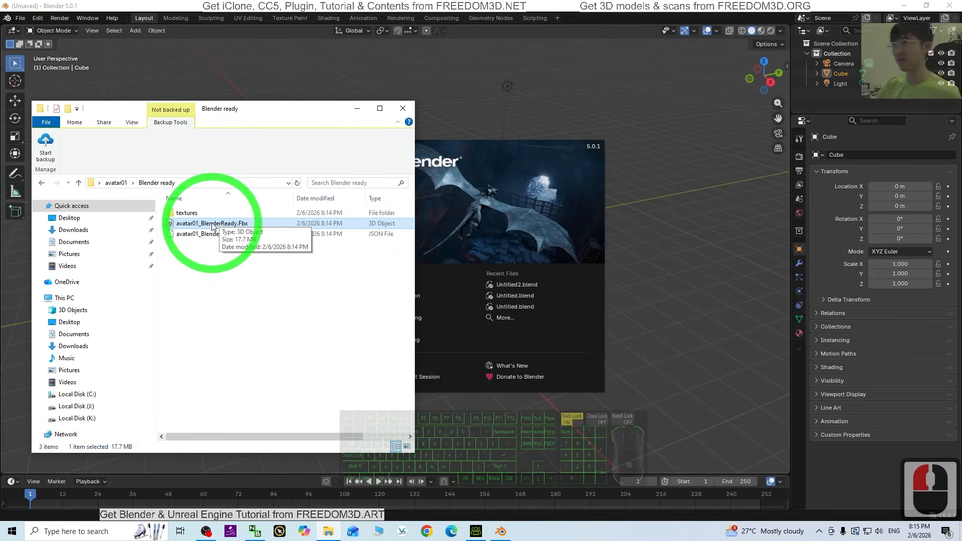
click(366, 7)
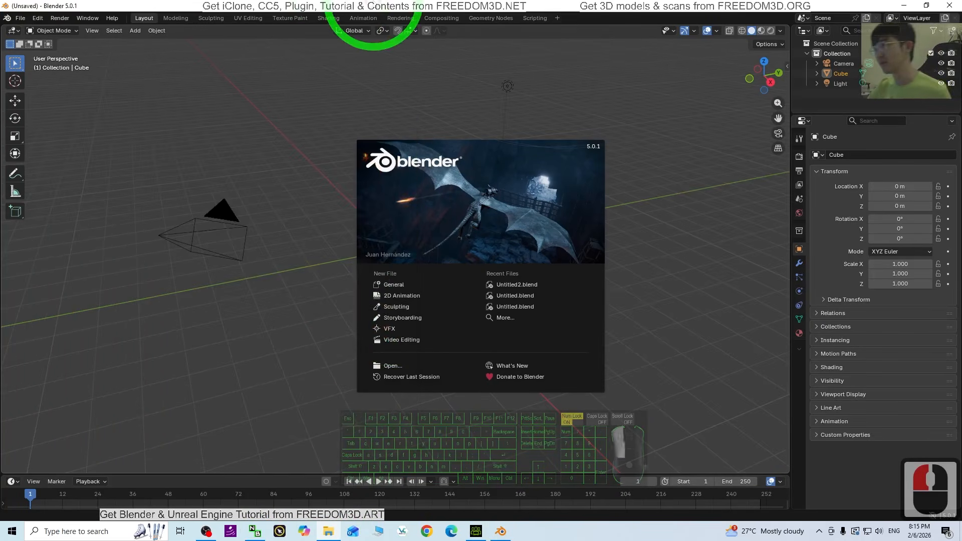
click(659, 300)
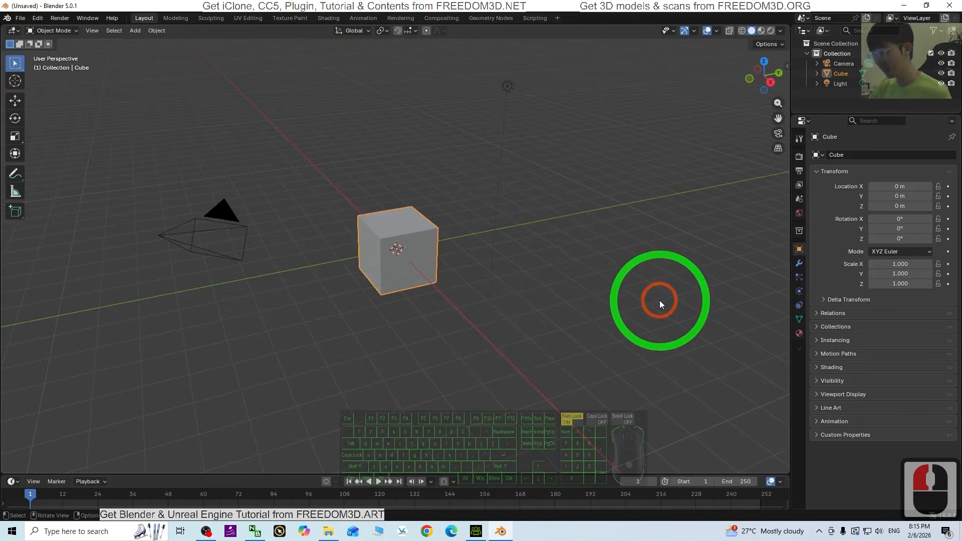
click(660, 300)
click(660, 300)
double_click(659, 300)
click(660, 299)
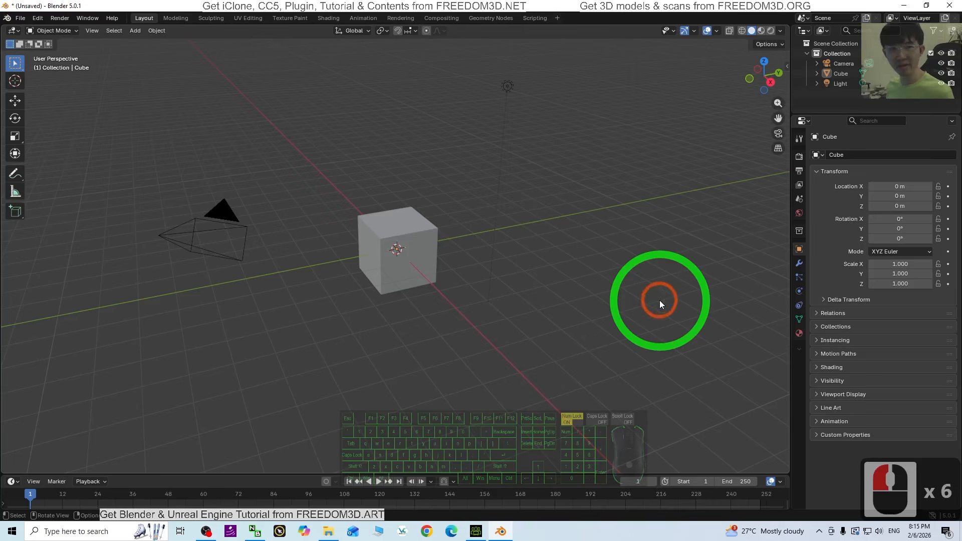
key(a)
key(Delete)
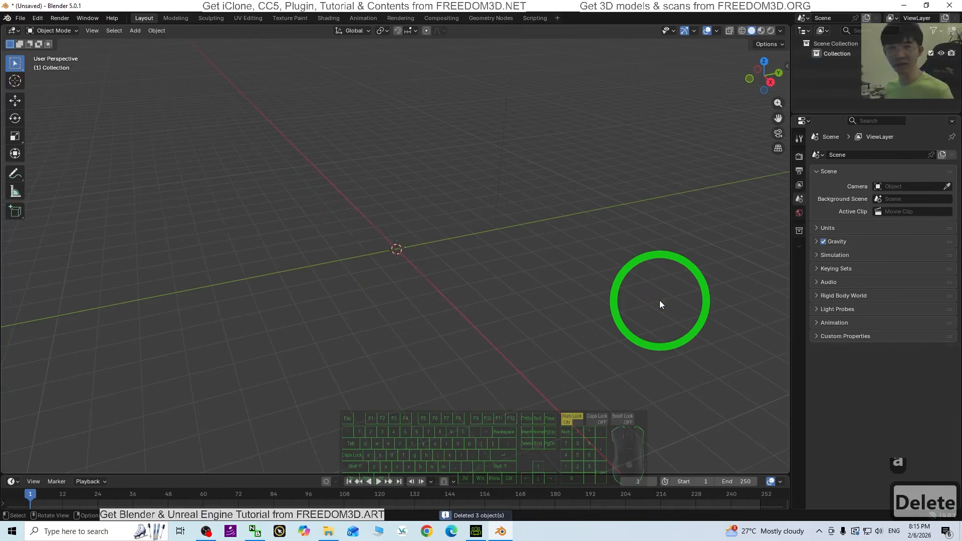
Import avatar01_BlenderReady.Fbx from the Blender ready folder into the empty Blender scene with the default FBX options
click(327, 533)
drag(205, 224, 482, 266)
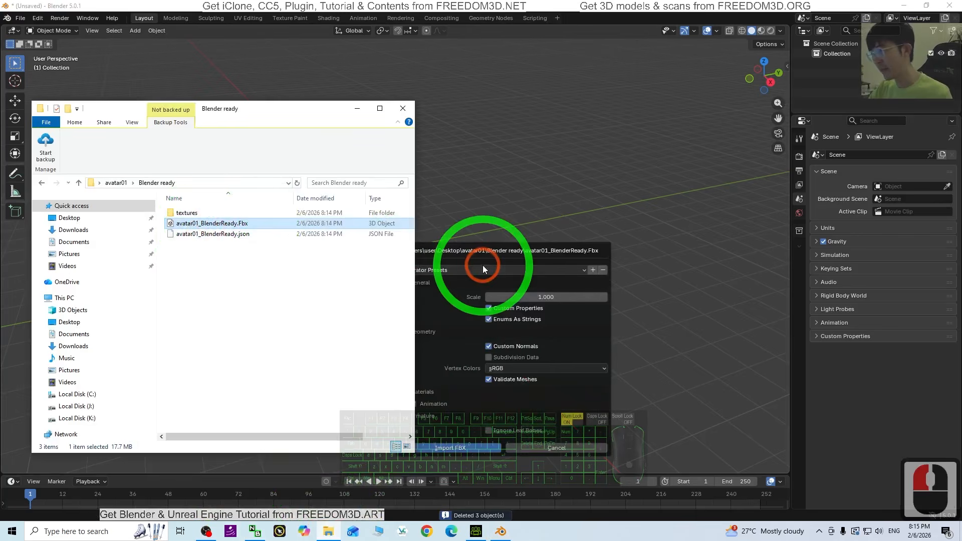
click(515, 3)
click(453, 454)
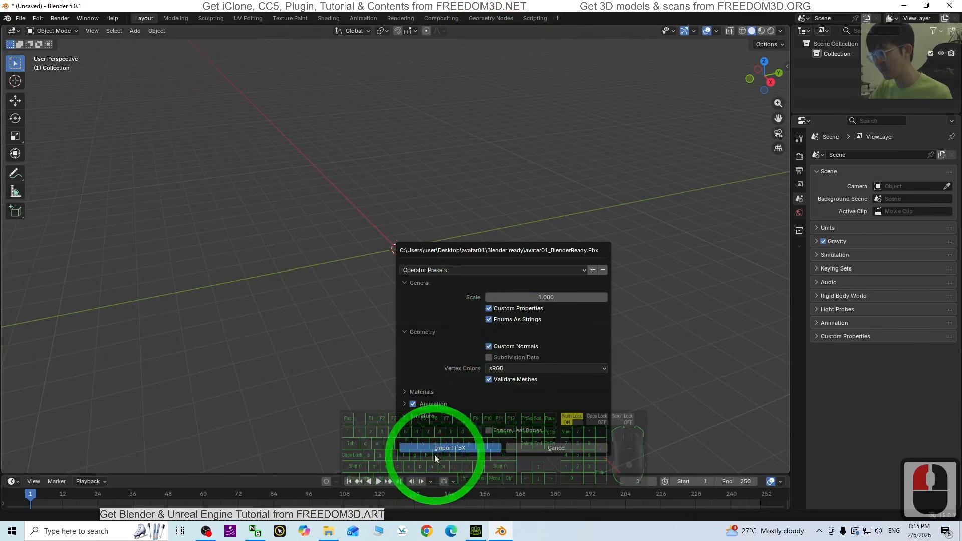
click(434, 455)
scroll(488, 193, up, 7)
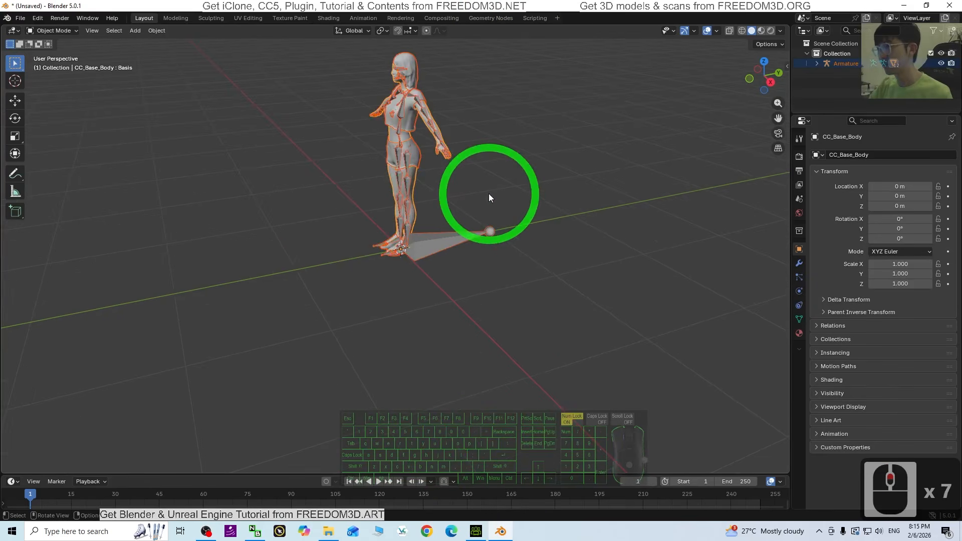
Switch the viewport to Material Preview shading and inspect the textured avatar from the front
shift+middle_drag(519, 187, 516, 261)
scroll(516, 262, up, 2)
shift+middle_drag(536, 224, 549, 268)
middle_drag(549, 294, 579, 287)
click(762, 31)
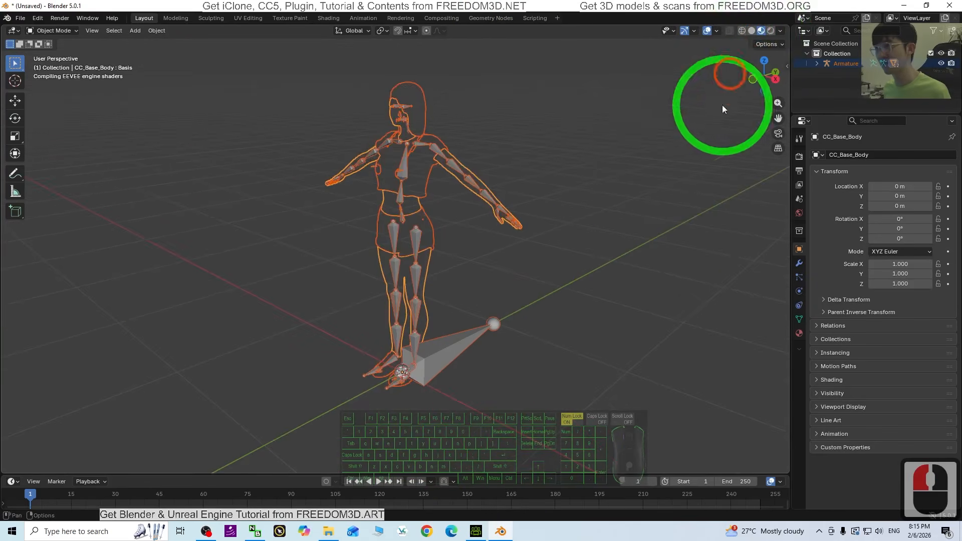
scroll(579, 297, up, 2)
scroll(578, 286, down, 2)
middle_drag(548, 302, 602, 305)
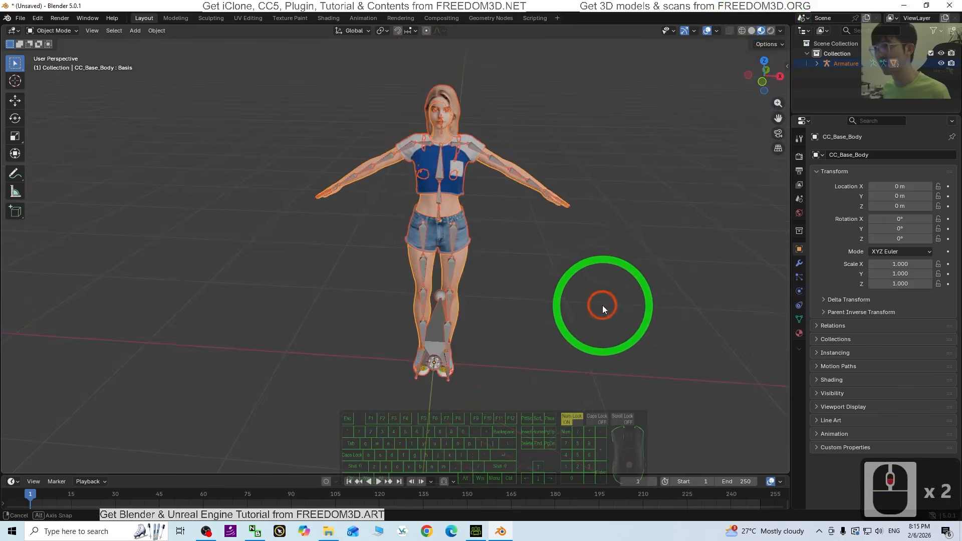
scroll(634, 215, up, 2)
shift+middle_drag(636, 211, 591, 350)
Select the CC_Base_Body mesh and browse the facial shape keys in its object data
click(410, 200)
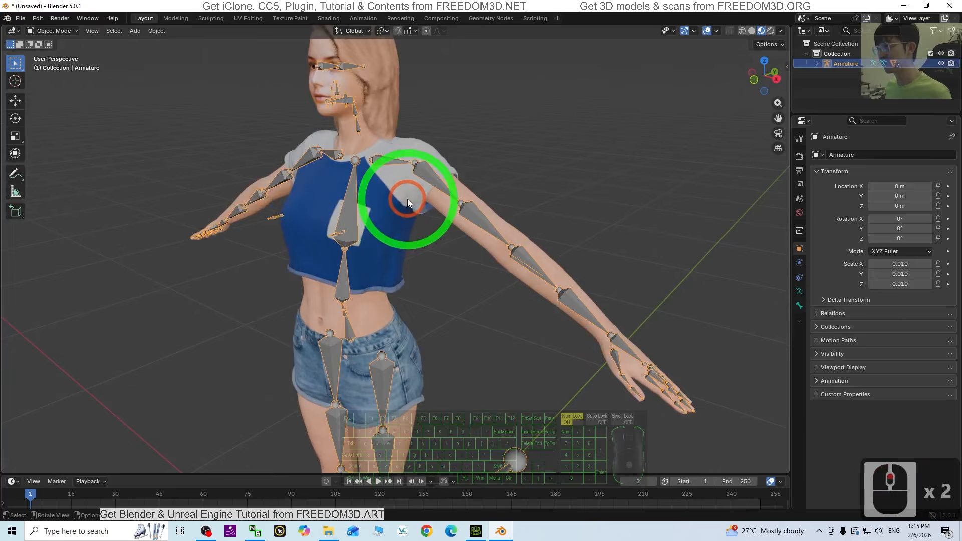
middle_drag(408, 200, 404, 275)
scroll(461, 220, up, 2)
scroll(496, 207, up, 2)
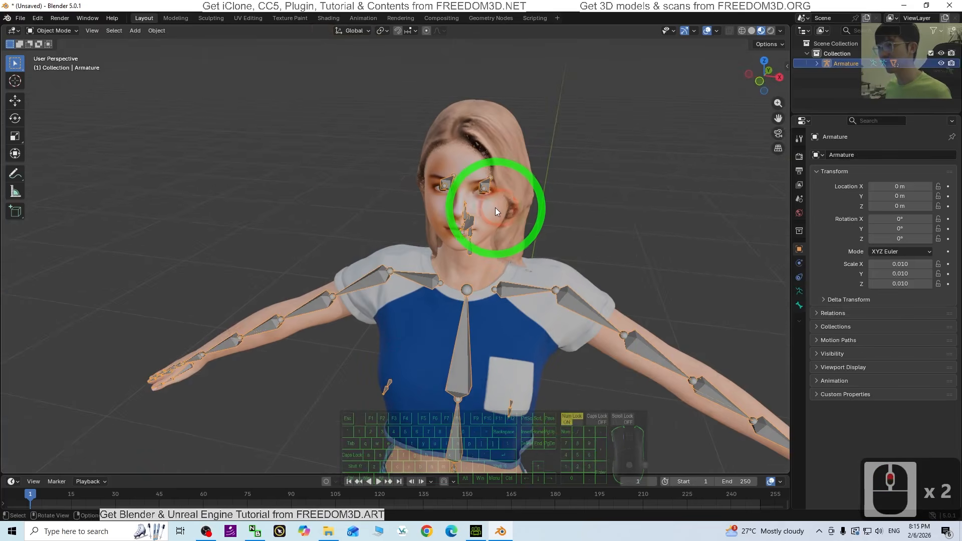
click(479, 212)
scroll(497, 206, up, 3)
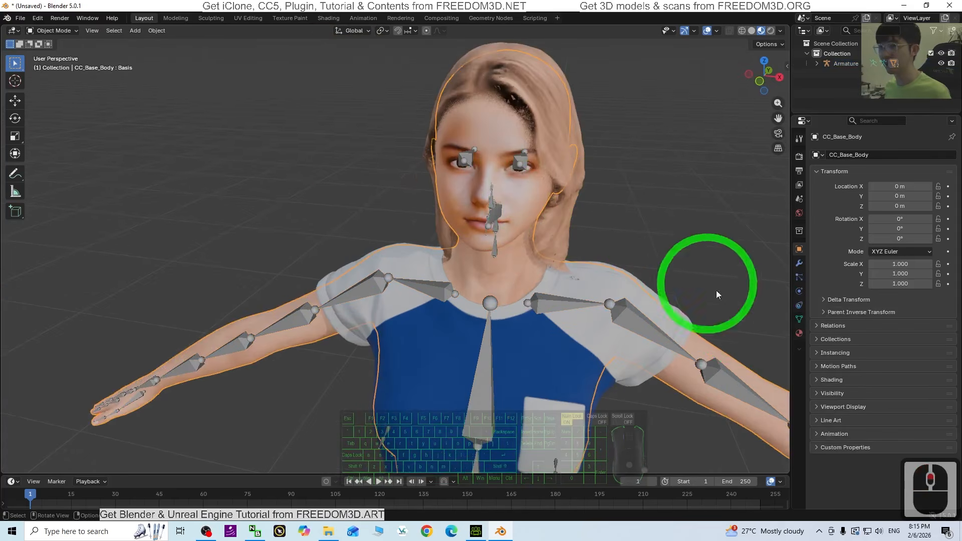
click(800, 319)
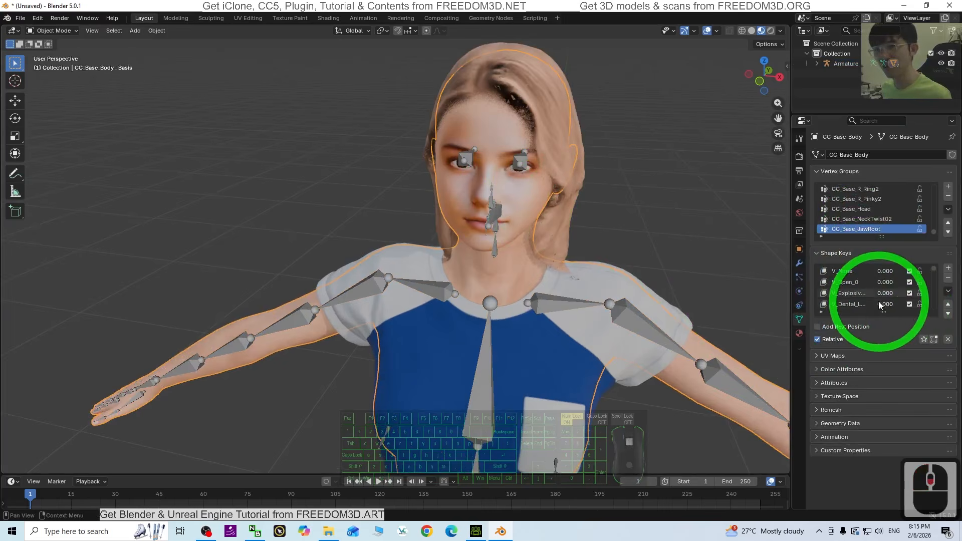
scroll(877, 296, down, 1)
drag(879, 284, 826, 299)
scroll(875, 284, down, 2)
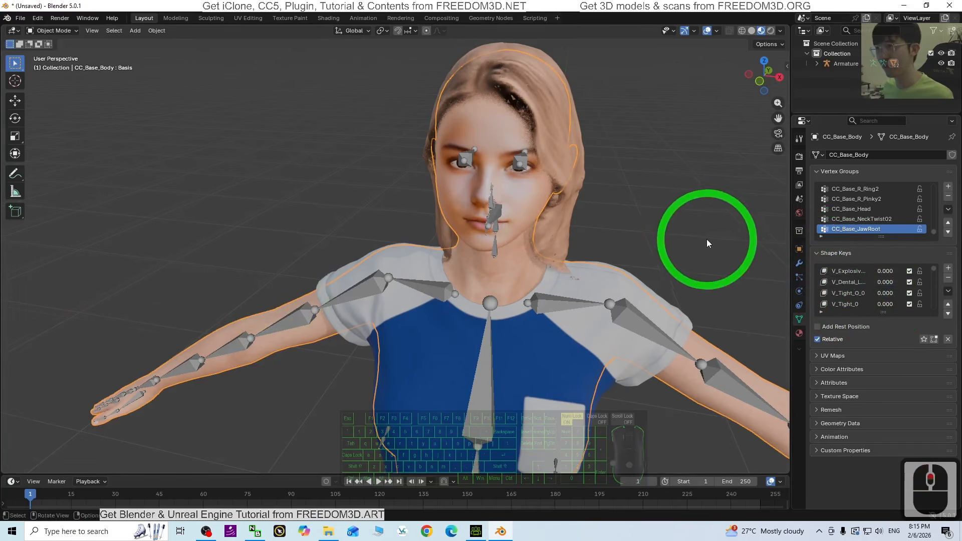
Select the armature and expand the Viewport Display settings in its data properties
scroll(709, 235, up, 2)
shift+middle_drag(709, 232, 669, 302)
click(366, 209)
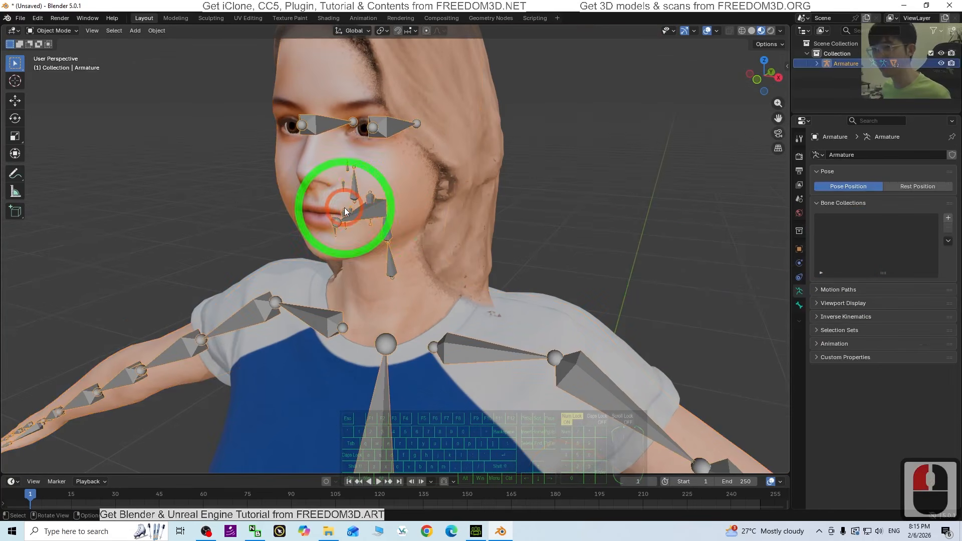
click(802, 305)
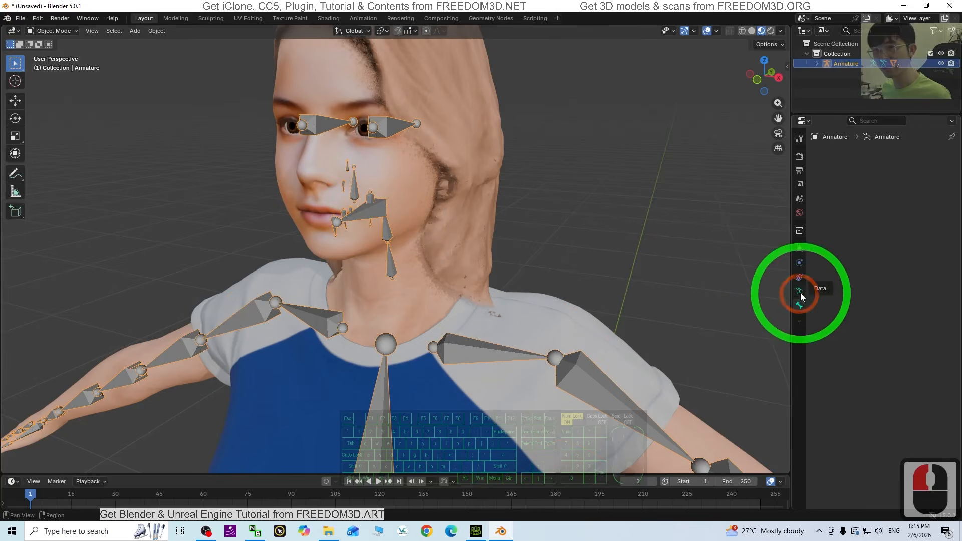
click(799, 291)
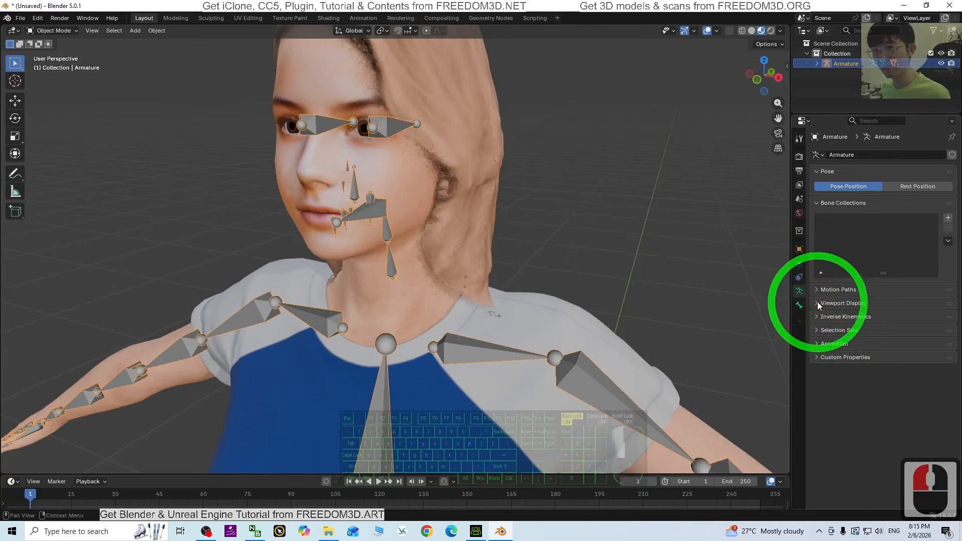
click(818, 303)
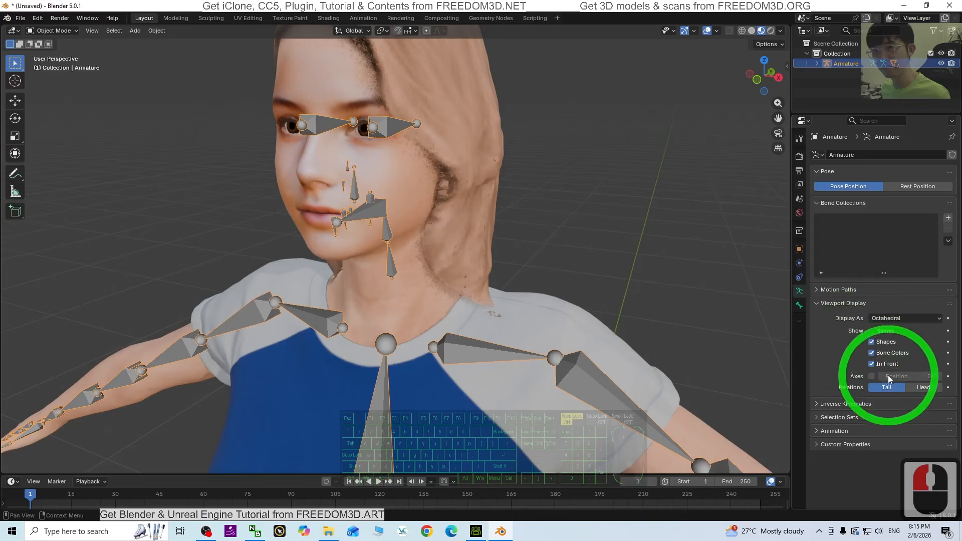
Look for the armature's bone properties while still in Object Mode
click(799, 306)
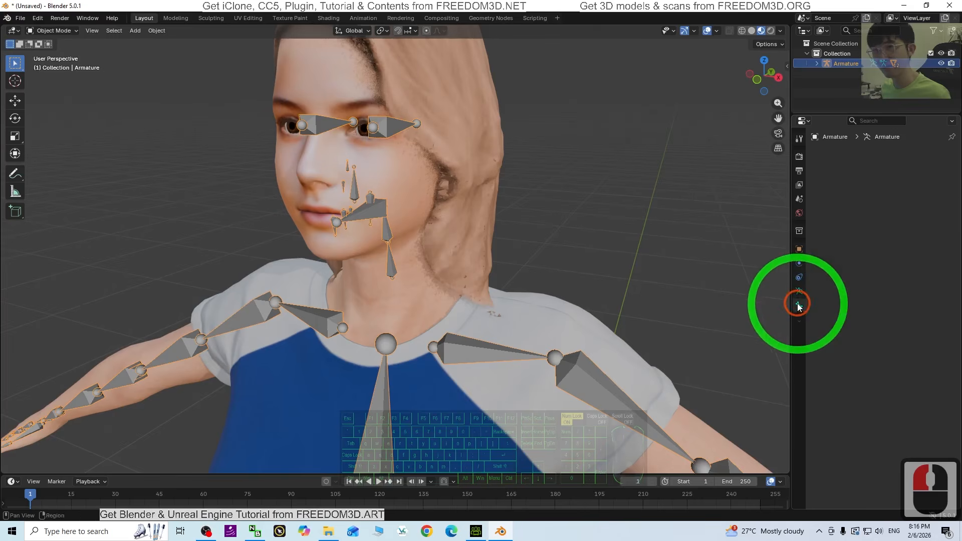
scroll(312, 183, down, 2)
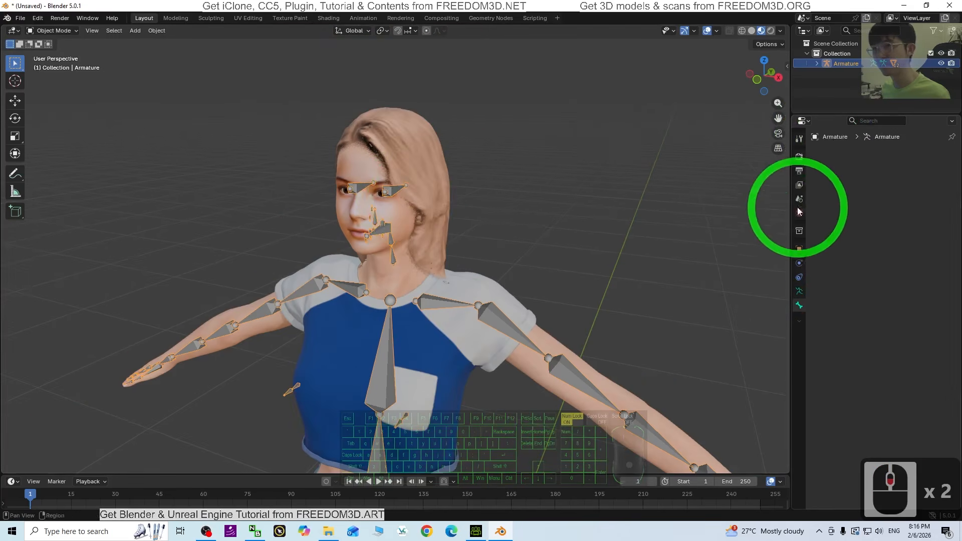
click(392, 191)
click(476, 308)
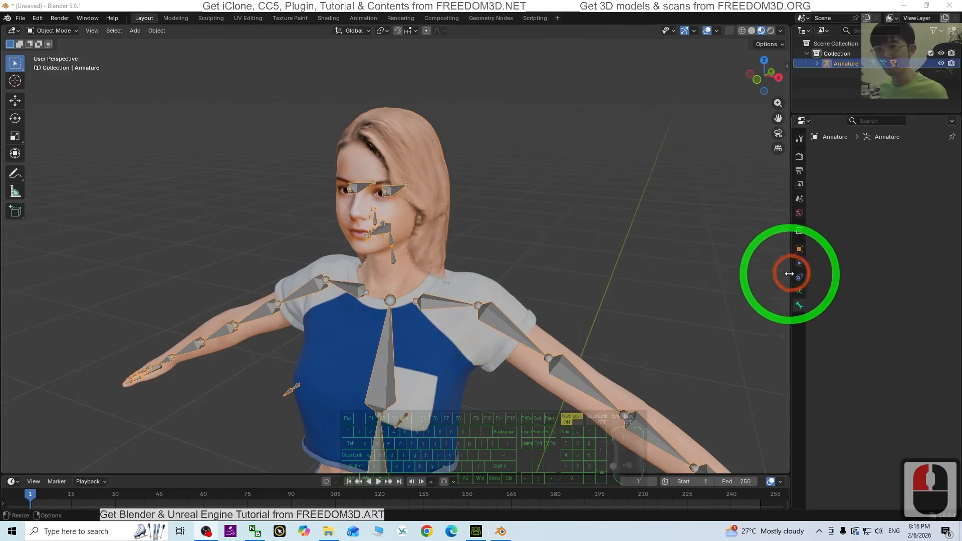
click(800, 293)
click(801, 306)
Switch the armature to Pose Mode, then test-rotate the CC_Base_L_Eye bone and undo the rotation
click(372, 219)
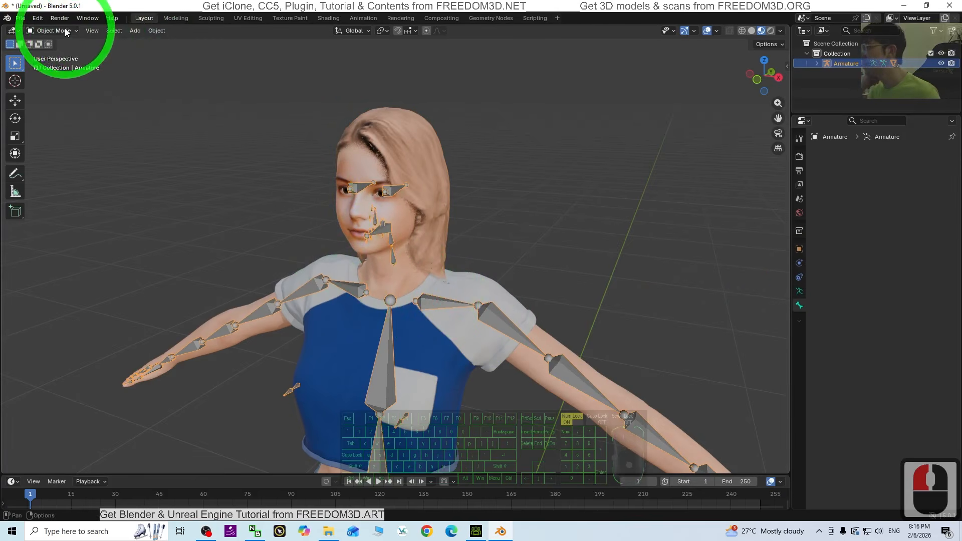
click(54, 65)
scroll(518, 213, up, 2)
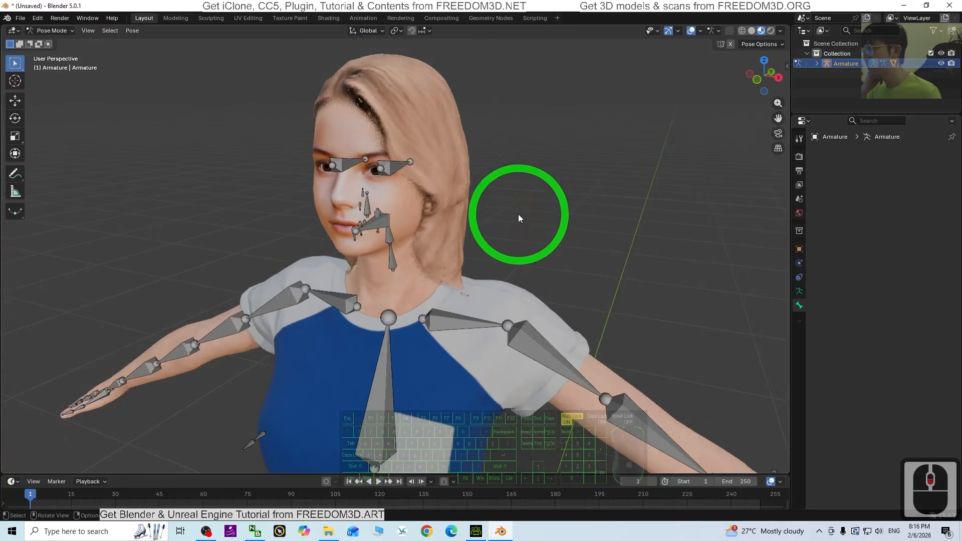
click(389, 168)
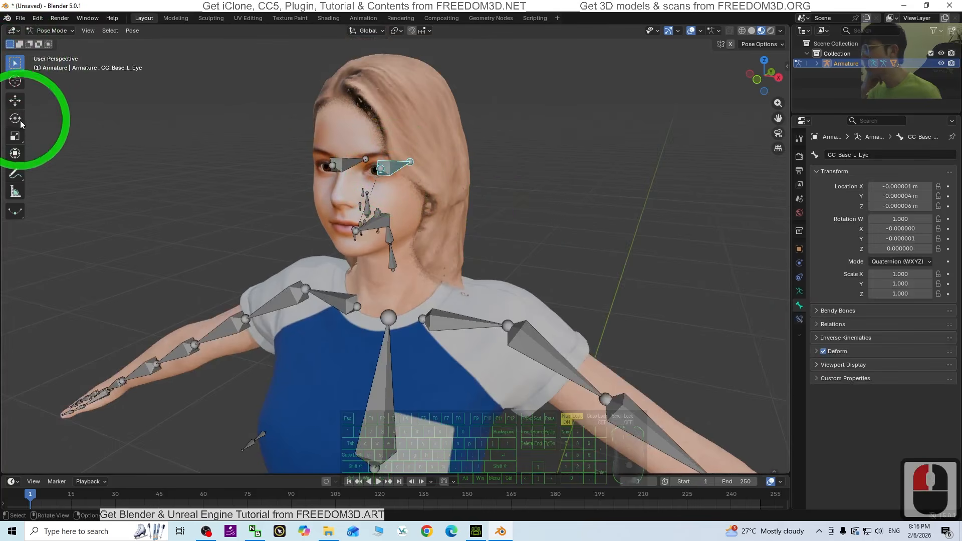
mouse_move(402, 176)
mouse_down()
mouse_move(424, 169)
mouse_move(396, 170)
mouse_up()
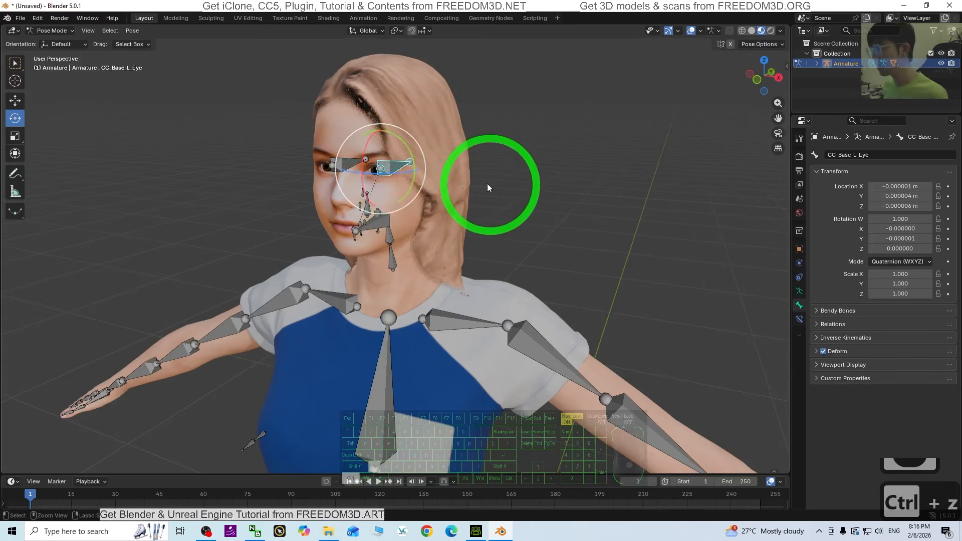
key(ctrl+z)
Try rotating both eye bones together, and undo the rotation
shift+click(349, 167)
shift+click(375, 179)
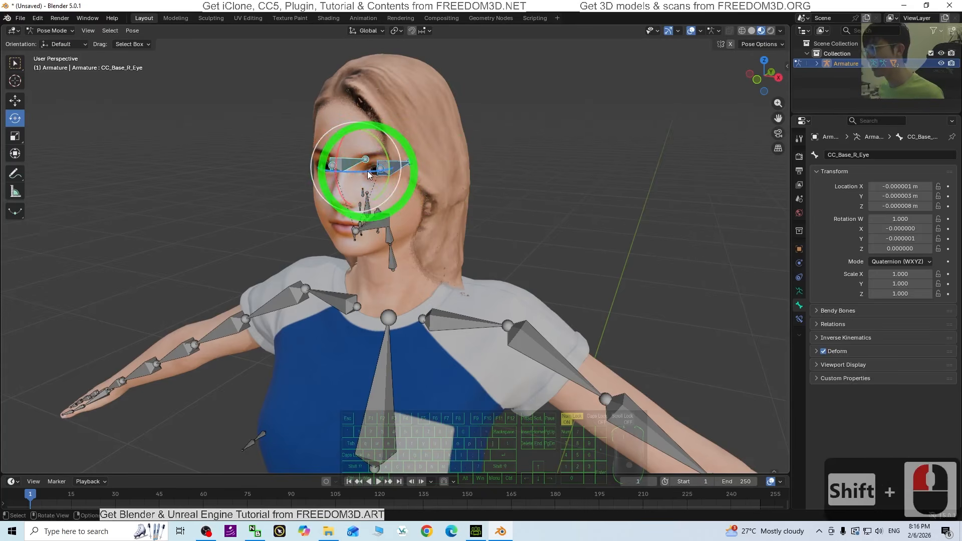
drag(368, 175, 359, 183)
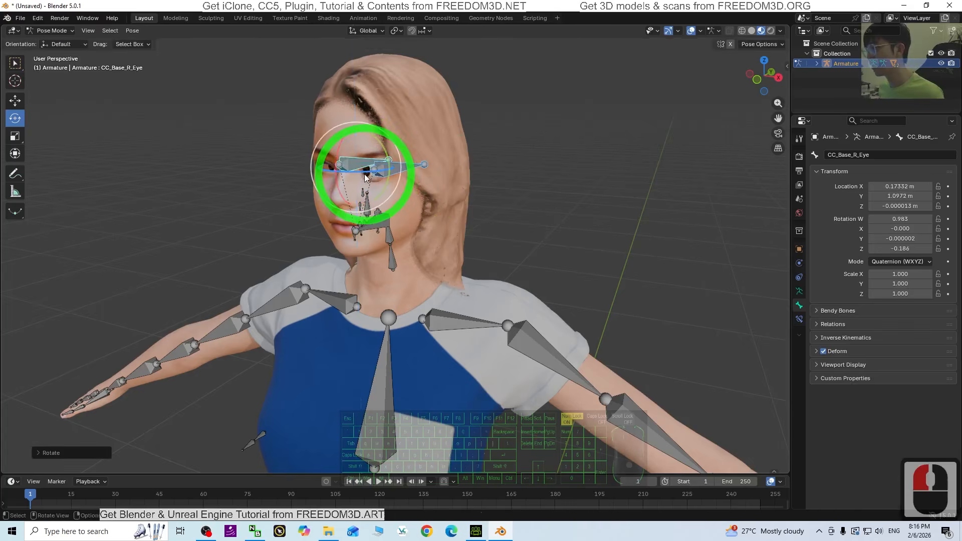
key(ctrl+z)
Try rotating the CC_Base_R_Eye bone about the global Z axis up close, and undo the rotation
scroll(542, 236, up, 3)
shift+middle_drag(541, 234, 578, 260)
scroll(501, 183, up, 3)
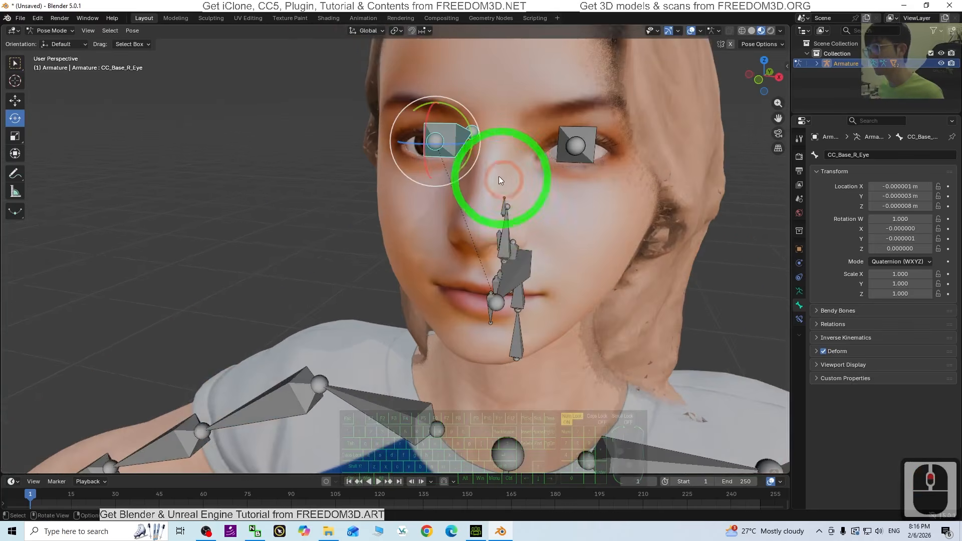
middle_drag(449, 149, 492, 206)
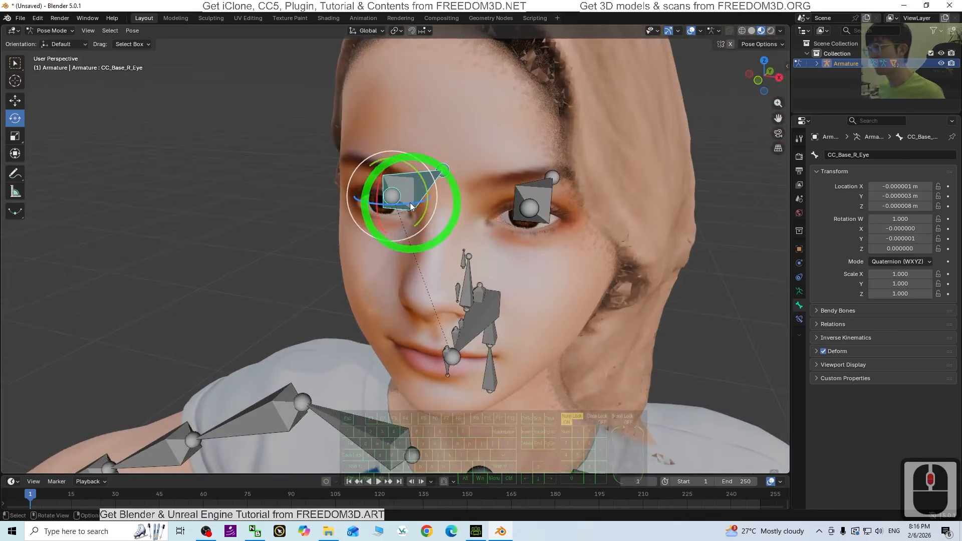
key(r)
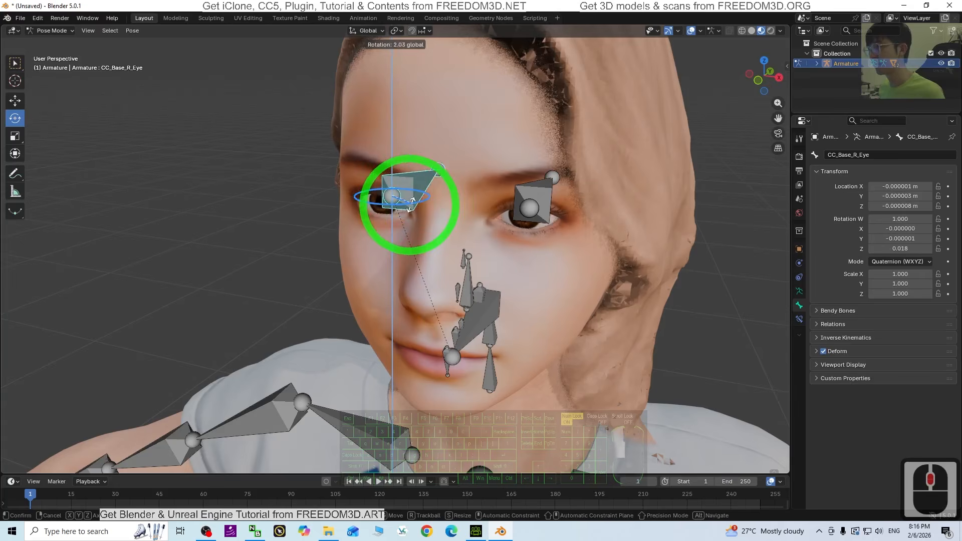
click(400, 206)
key(ctrl+z)
Try rotating the CC_Base_JawRoot bone to open the mouth, and undo the rotation
middle_drag(533, 284, 532, 344)
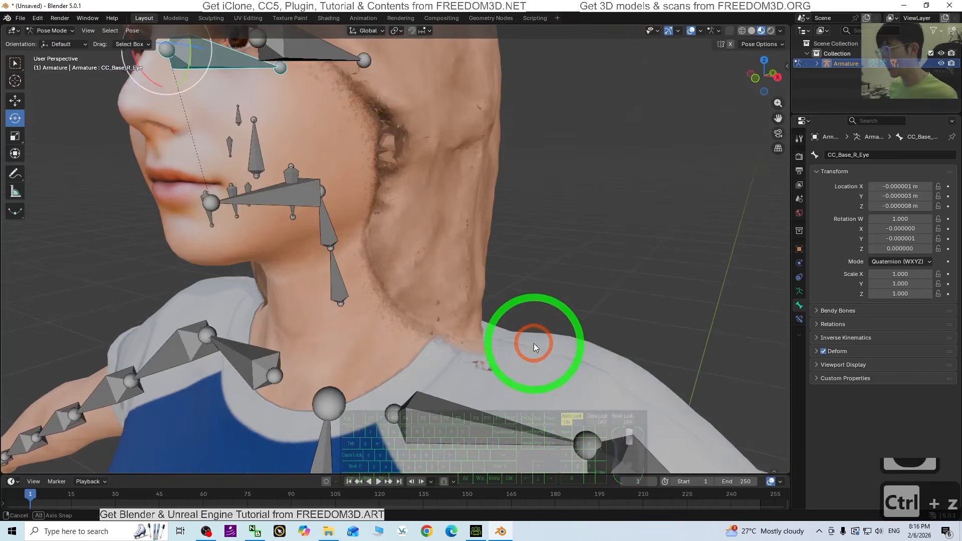
click(295, 173)
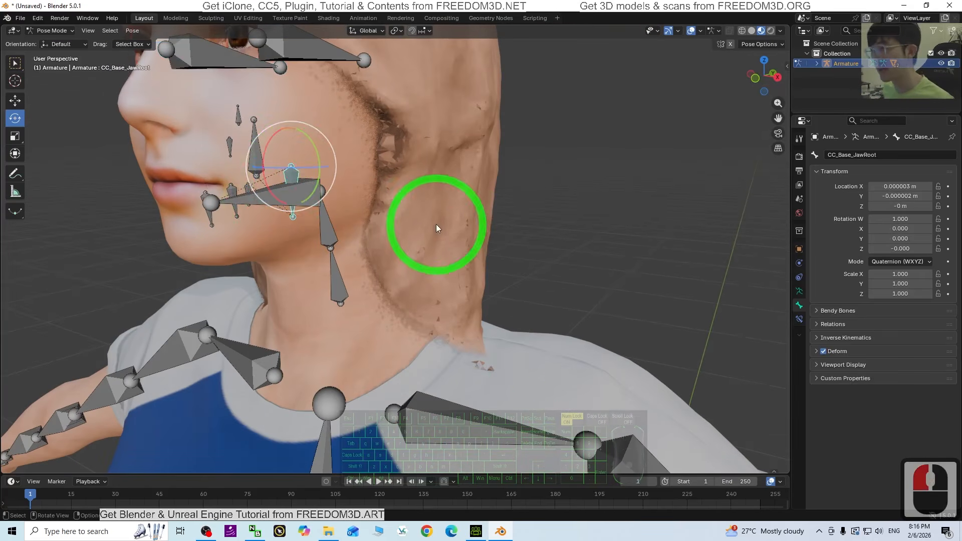
click(299, 170)
drag(268, 146, 254, 162)
middle_drag(254, 162, 469, 270)
scroll(449, 245, down, 2)
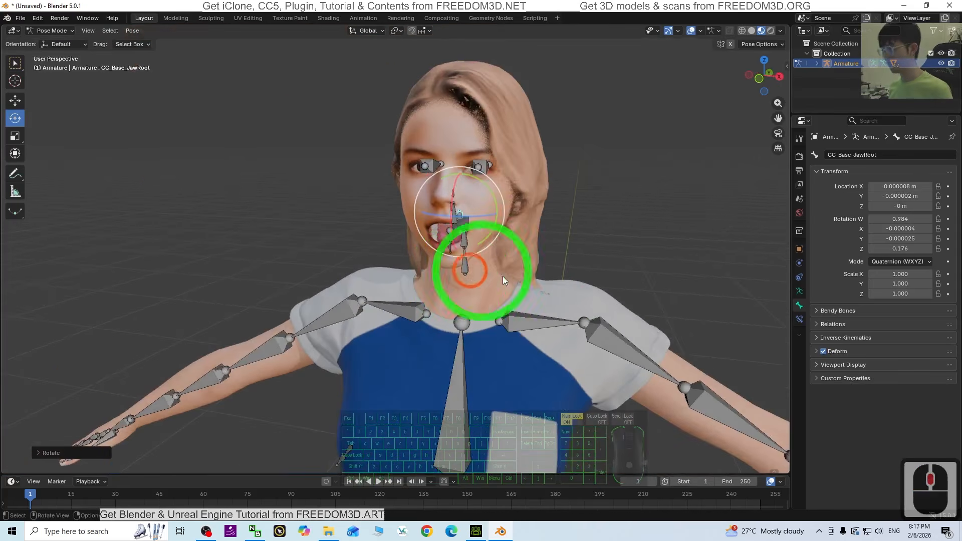
key(ctrl+z)
Try lowering the left arm by rotating the CC_Base_L_Upperarm bone, and undo the rotation
scroll(619, 325, down, 1)
shift+middle_drag(618, 325, 464, 221)
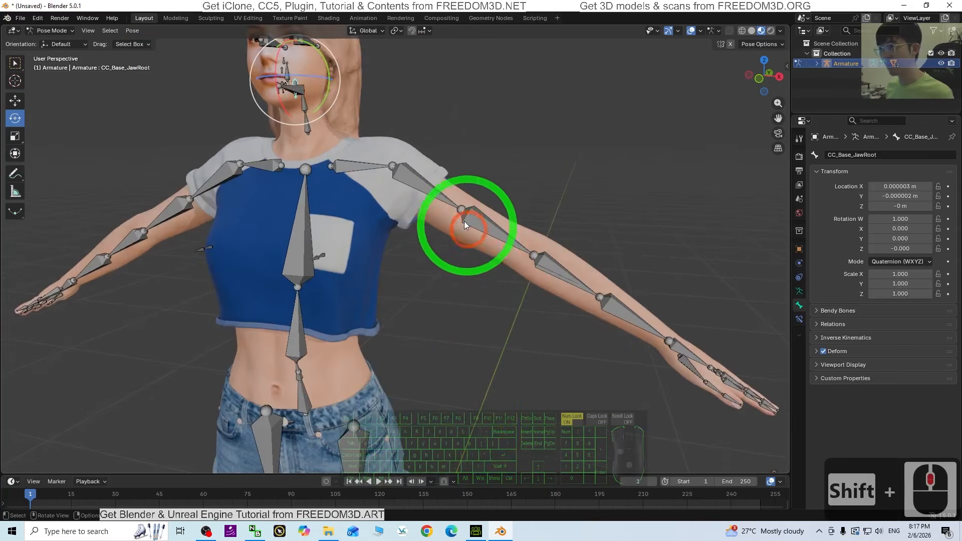
click(432, 189)
drag(419, 151, 448, 232)
key(ctrl+z)
Try rotating the CC_Base_L_Mid1 finger bone on the left hand, and undo the rotation
shift+middle_drag(660, 333, 390, 267)
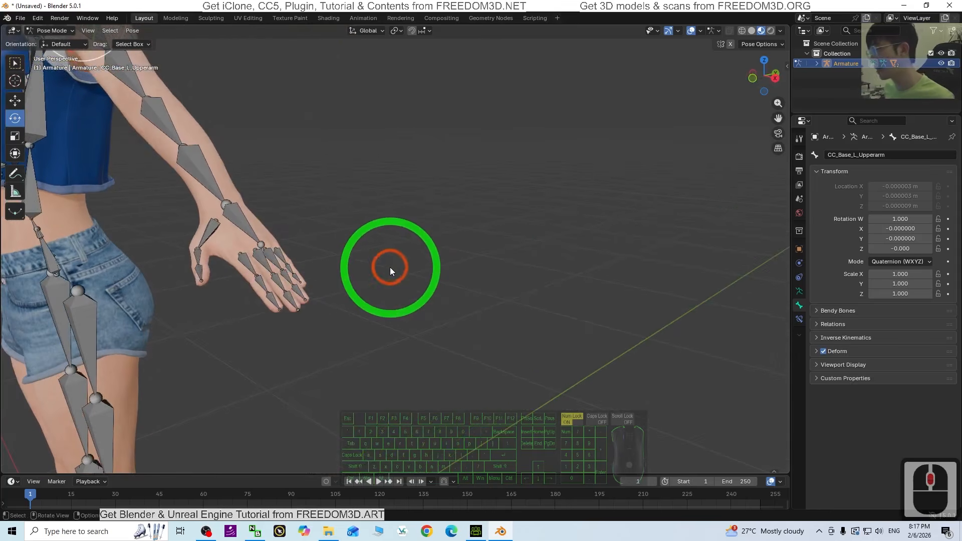
click(266, 242)
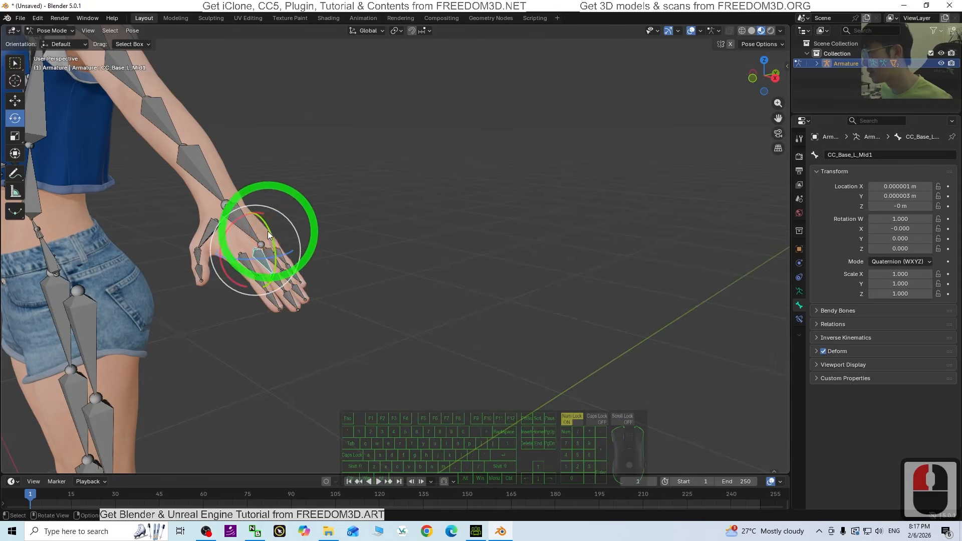
drag(268, 235, 277, 258)
key(ctrl+z)
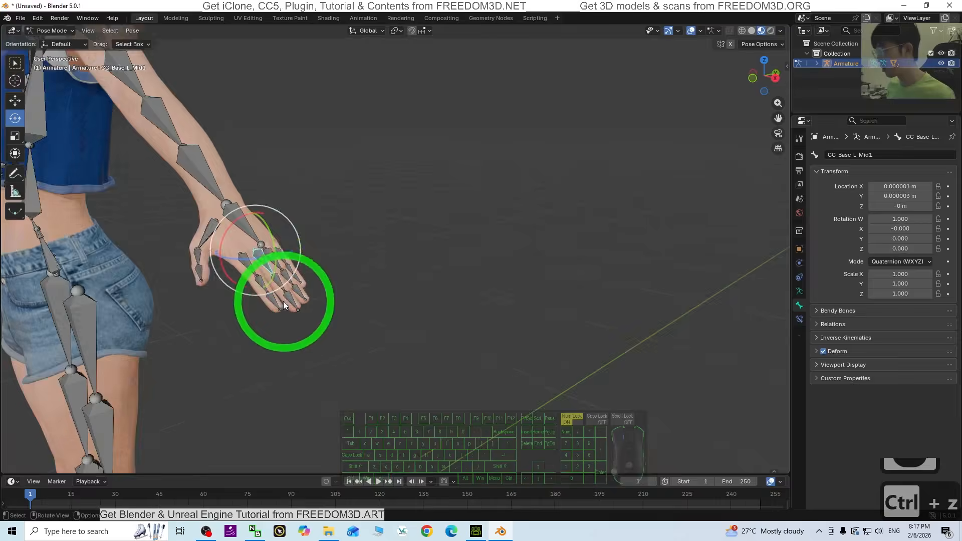
Try raising the right leg forward by rotating the CC_Base_R_Thigh bone, and undo the rotation
middle_drag(279, 300, 582, 357)
scroll(582, 357, down, 3)
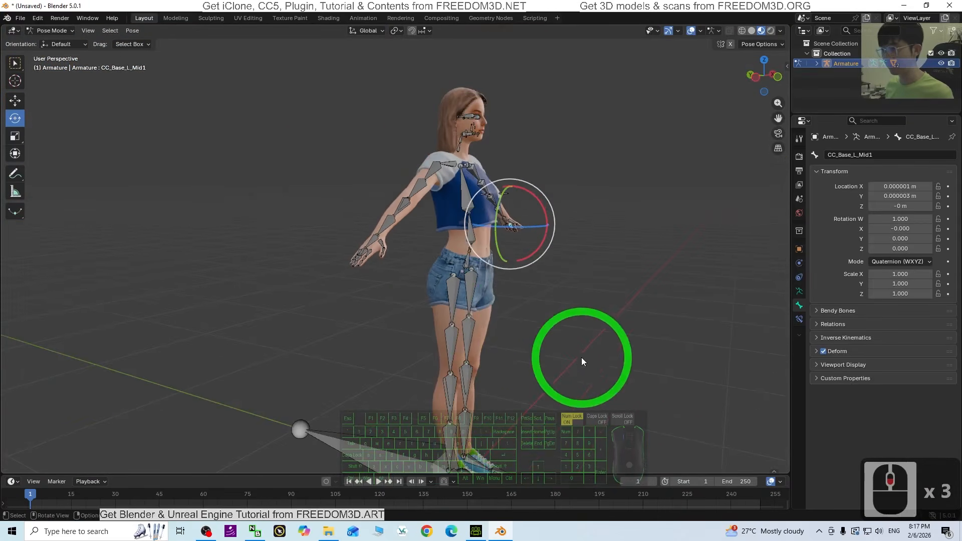
click(450, 293)
drag(447, 252, 639, 269)
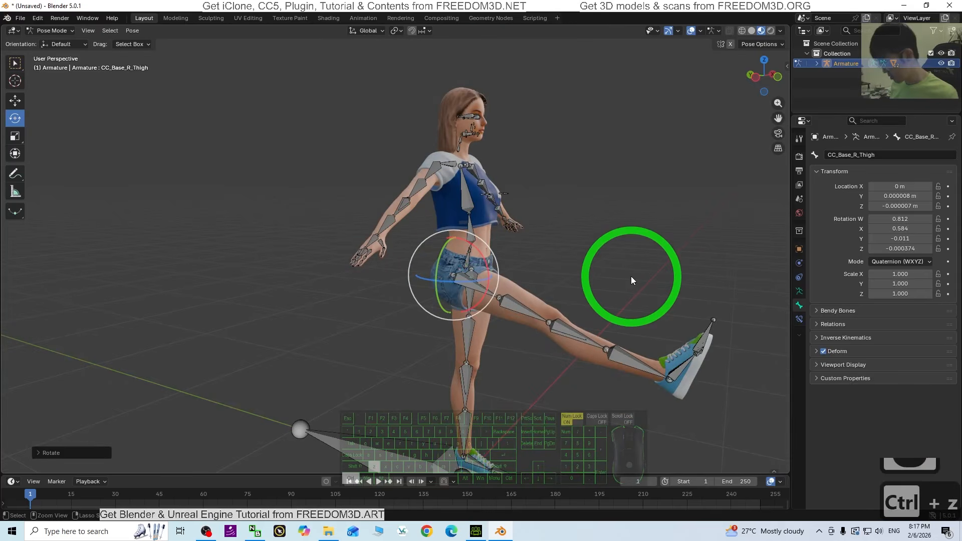
key(ctrl+z)
Inspect the rigged avatar's upper body and head from the front and the side
middle_drag(638, 275, 250, 237)
scroll(291, 184, up, 4)
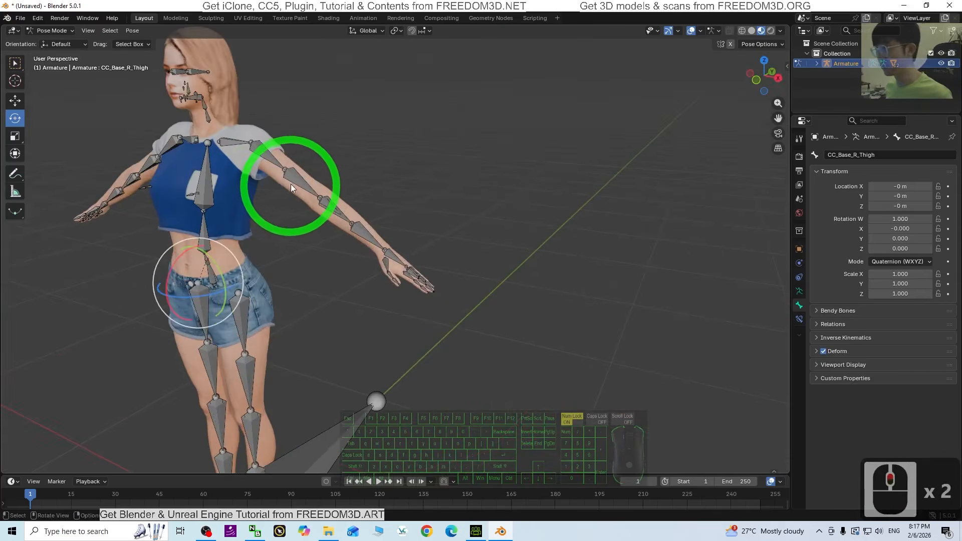
shift+middle_drag(256, 168, 435, 312)
middle_drag(435, 312, 496, 304)
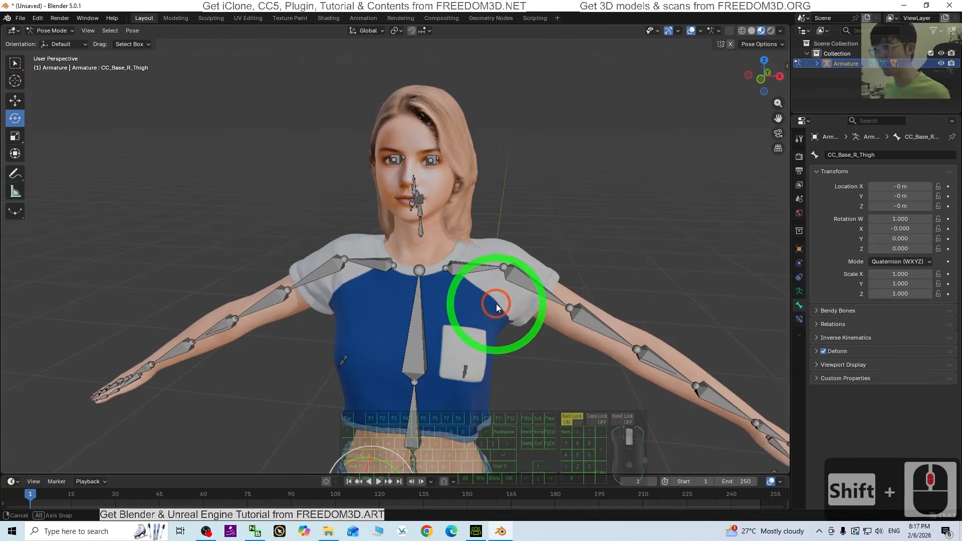
scroll(431, 207, up, 1)
middle_drag(461, 226, 434, 276)
shift+middle_drag(434, 275, 612, 300)
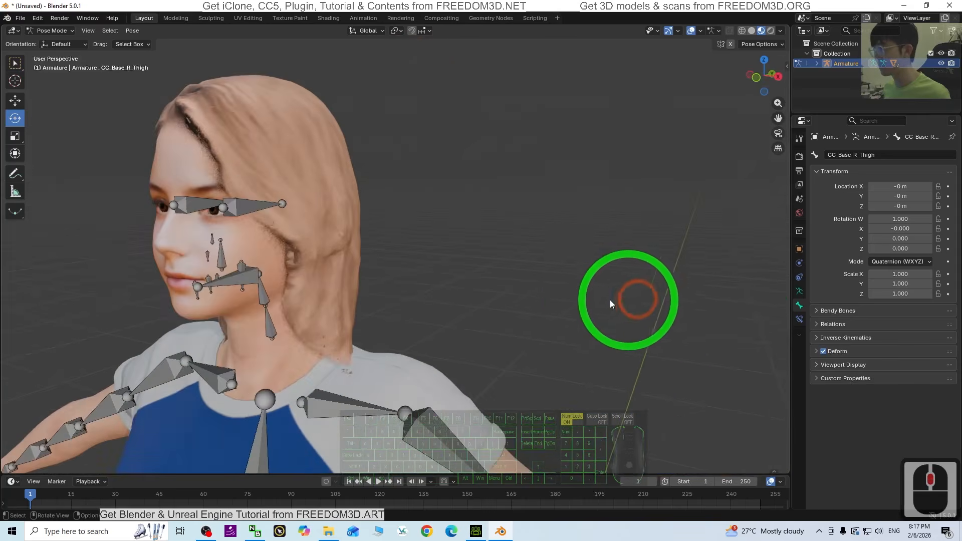
Switch the armature from Pose Mode to Object Mode
scroll(476, 344, down, 3)
shift+middle_drag(477, 344, 462, 264)
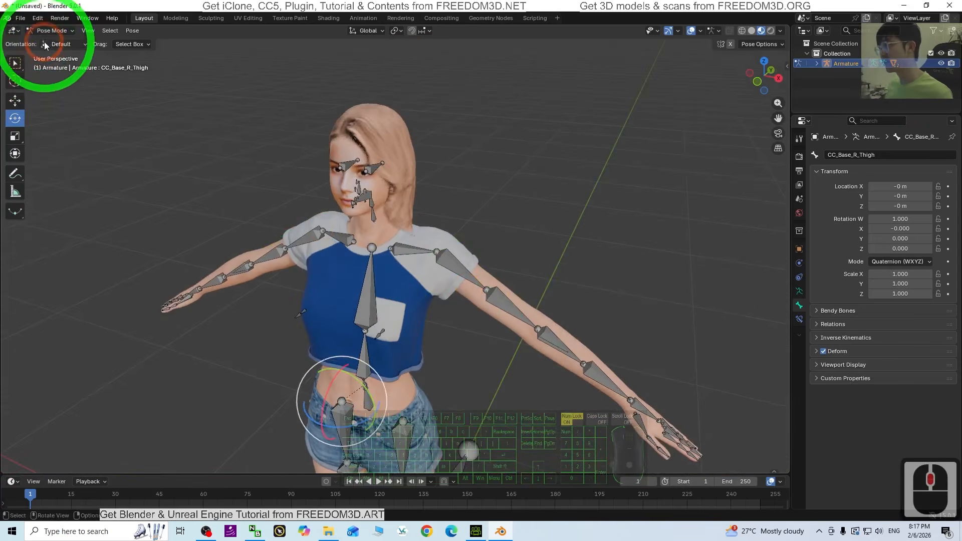
click(53, 32)
click(54, 43)
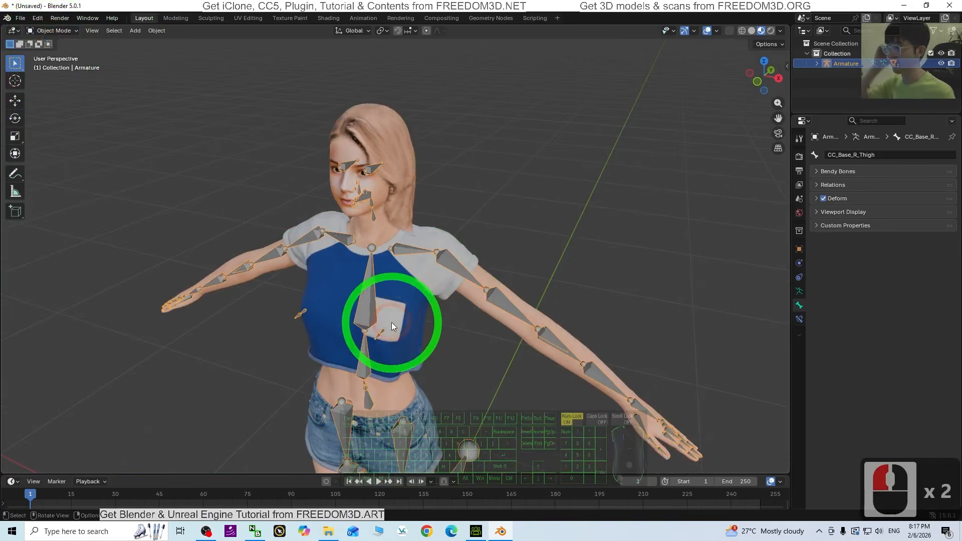
Turn off the armature's In Front viewport display so its bones no longer draw over the avatar, and inspect the body
middle_drag(392, 323, 534, 286)
scroll(450, 298, down, 3)
click(800, 292)
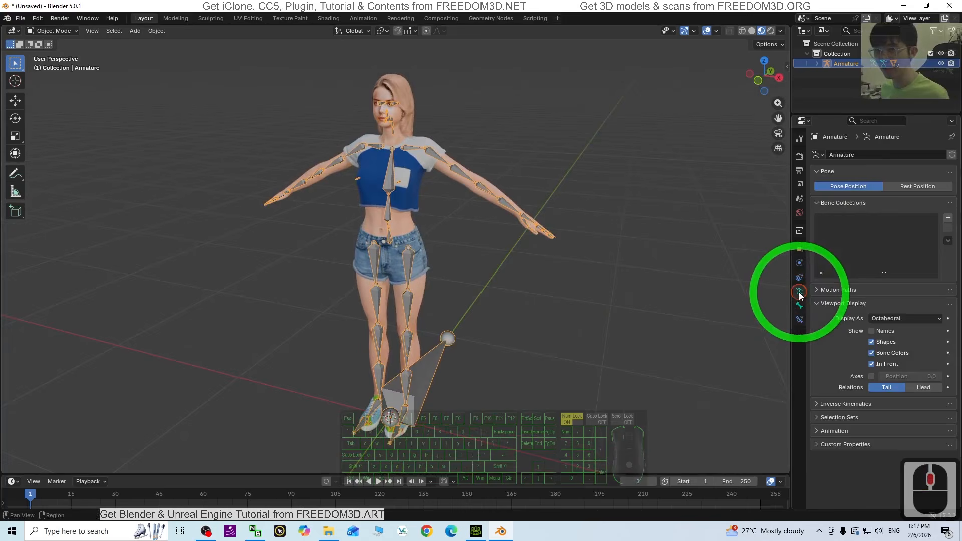
click(872, 364)
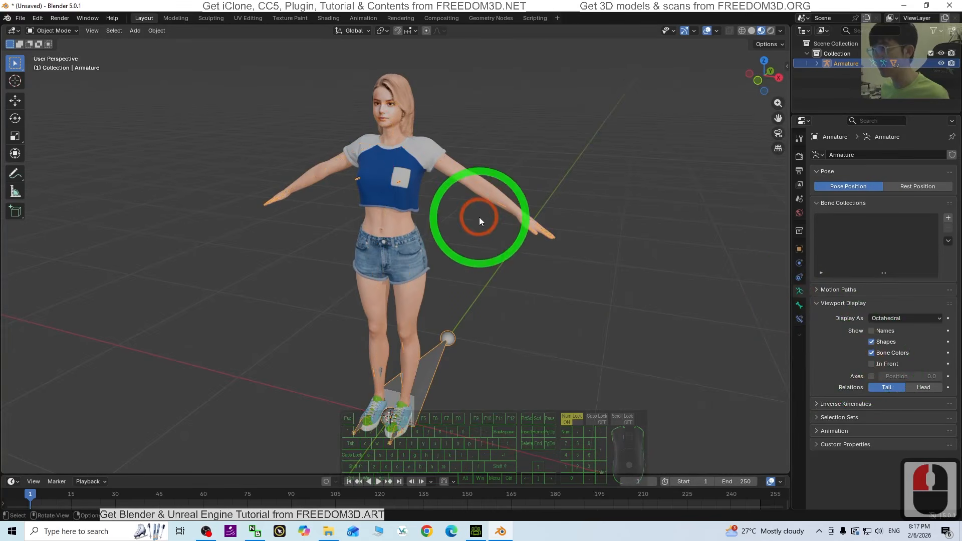
middle_drag(480, 218, 578, 226)
middle_drag(633, 252, 514, 230)
scroll(494, 214, up, 3)
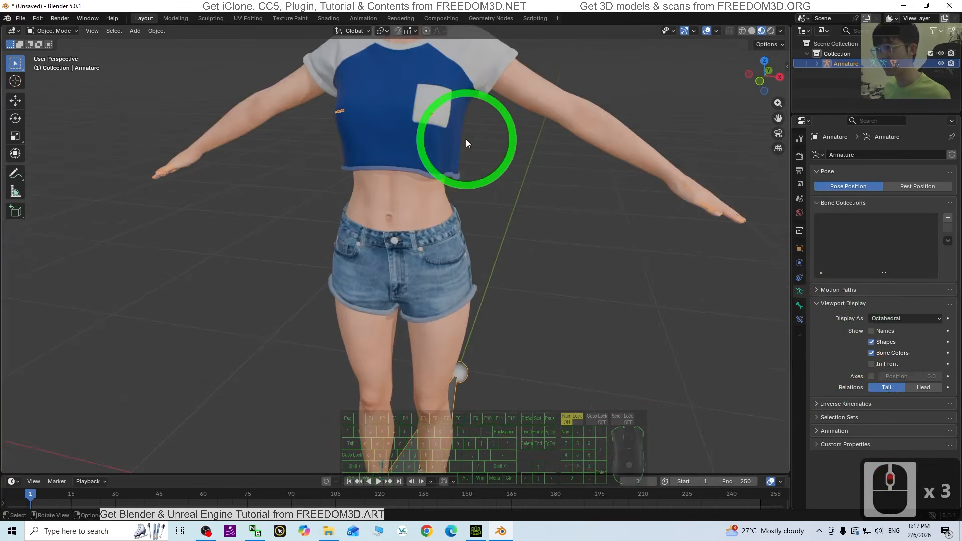
scroll(470, 141, down, 2)
Switch between Character Creator 5 and Blender to compare the original avatar with the imported one, ending in Blender
click(476, 531)
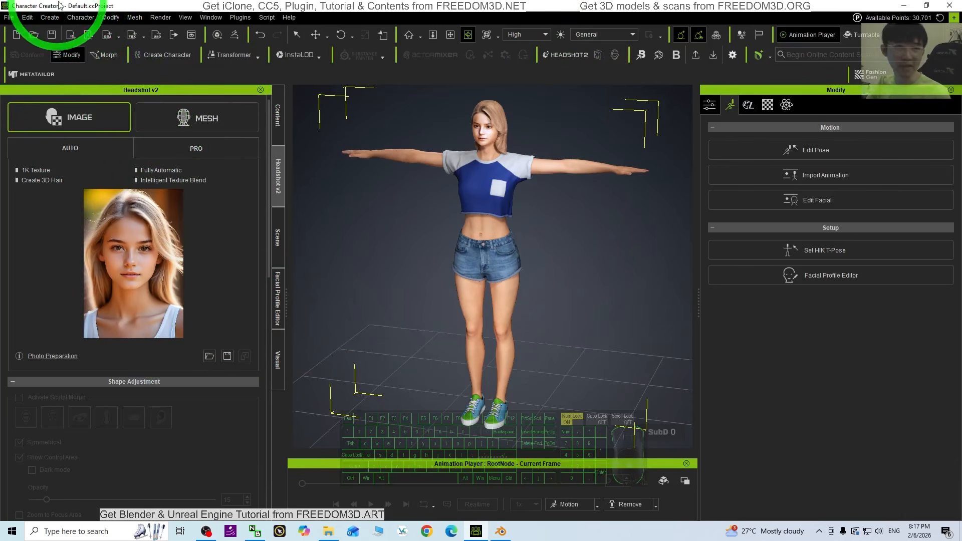
click(515, 532)
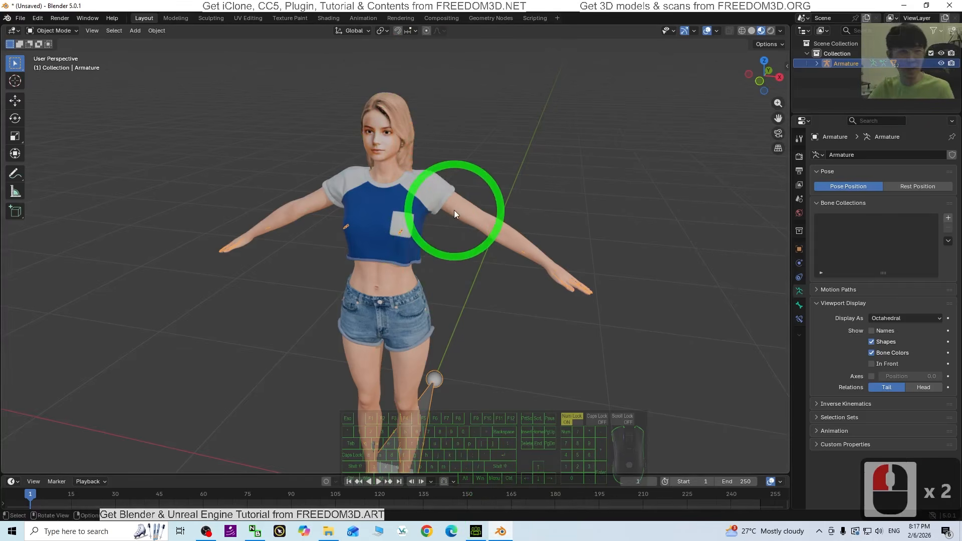
mouse_move(477, 532)
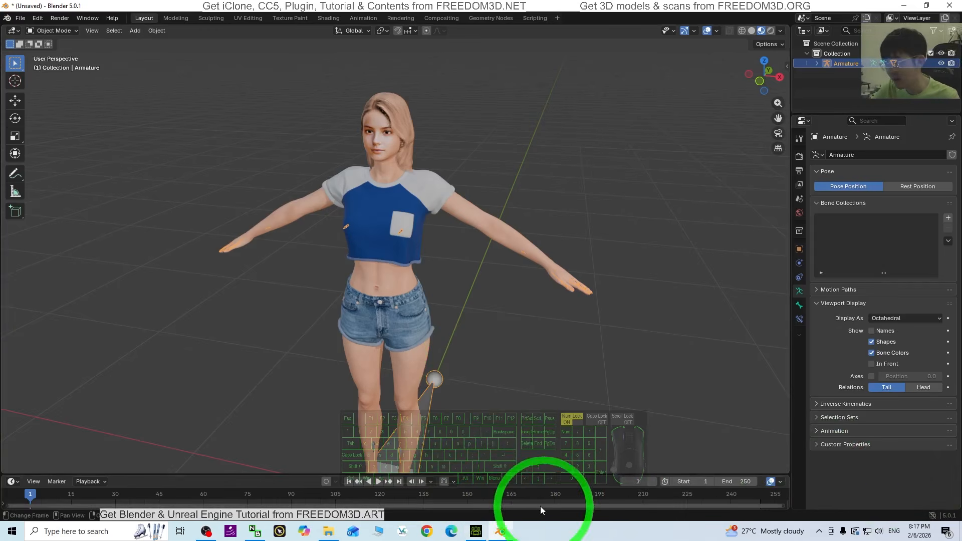
click(477, 532)
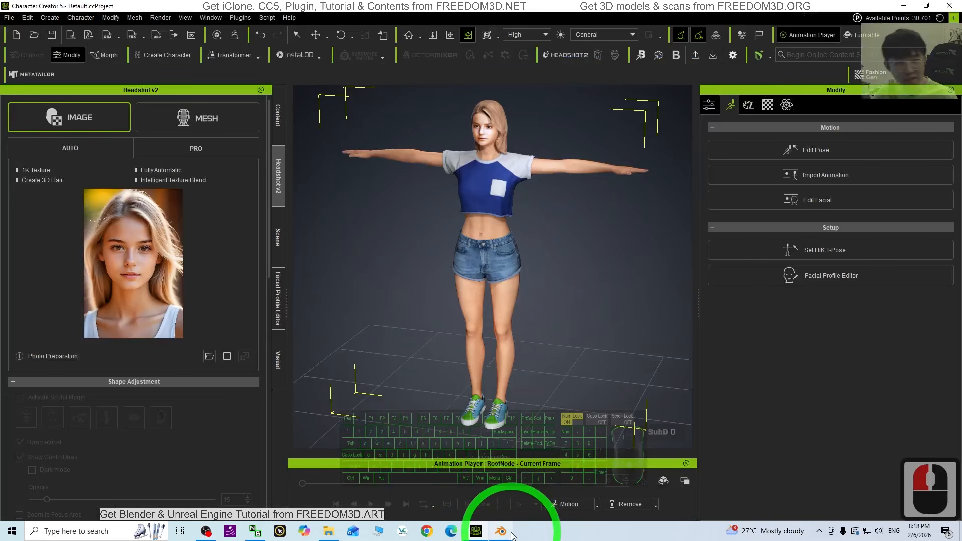
mouse_move(511, 536)
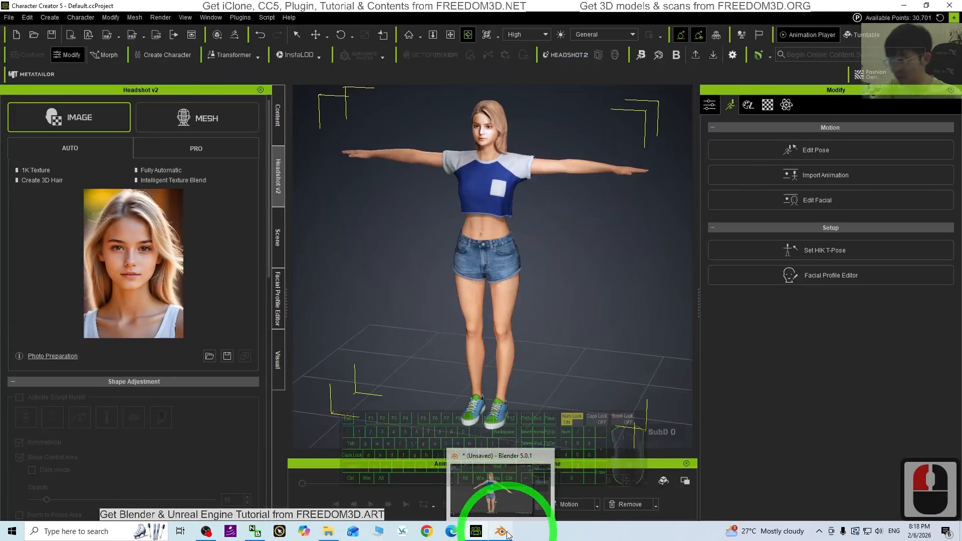
click(502, 533)
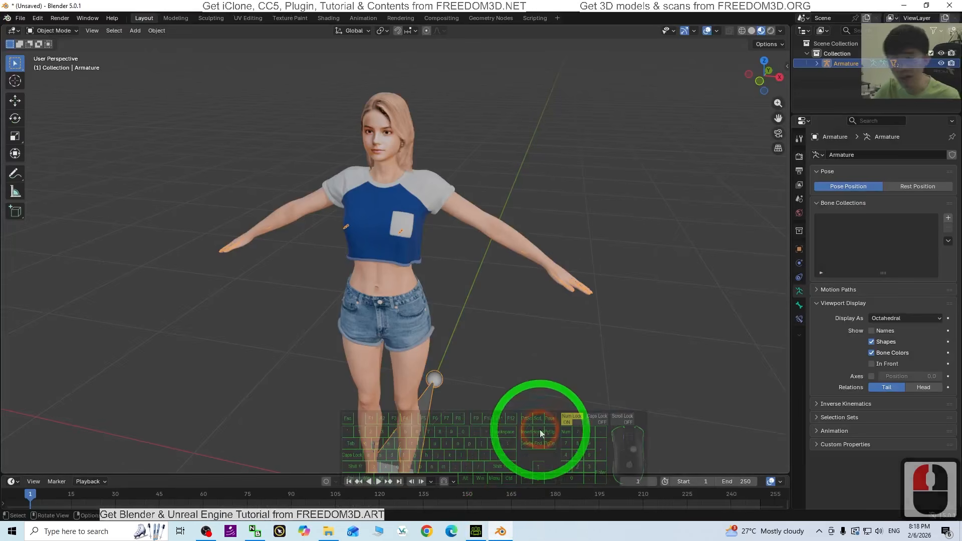